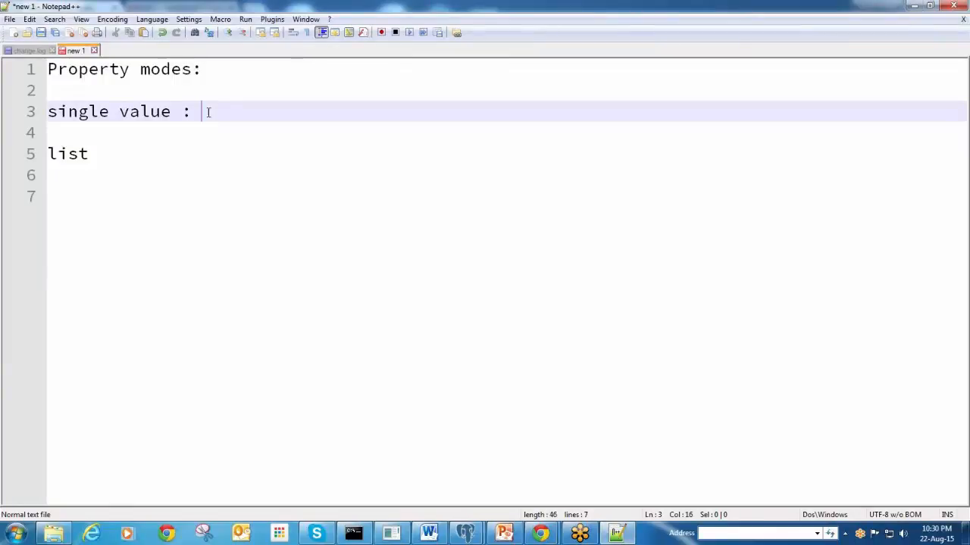
Type 'text,date,datetime,interger,decimal' after 'single value :' on line 3, fixing typos
type("text,date,")
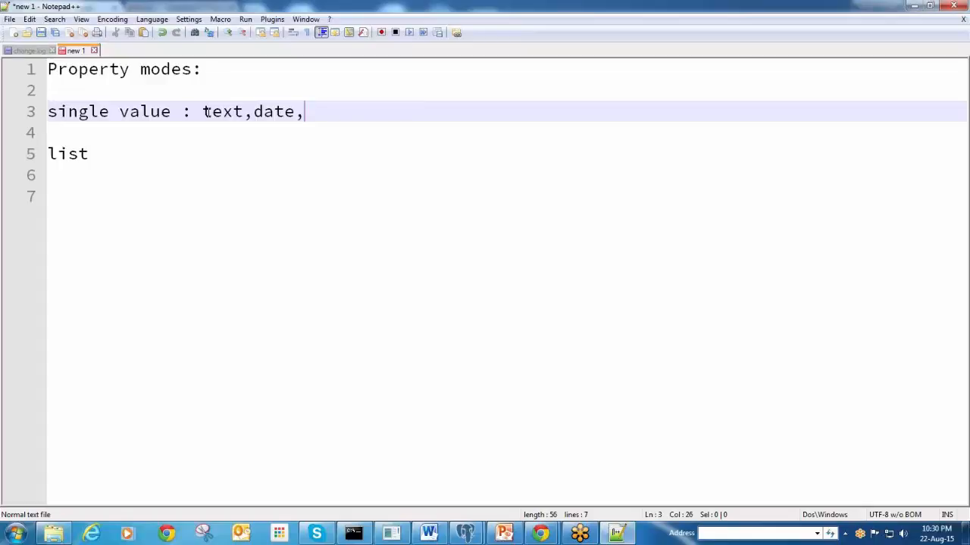
type("date")
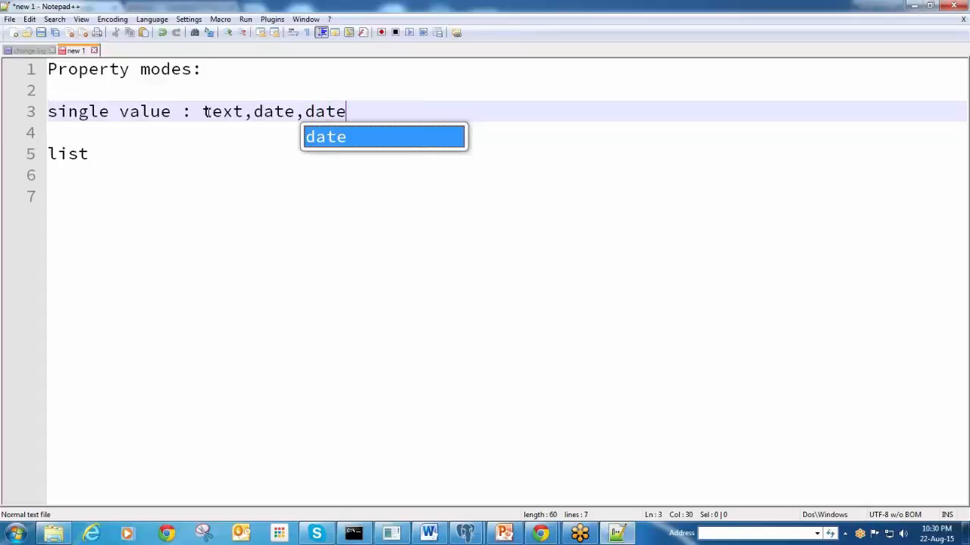
type("time.")
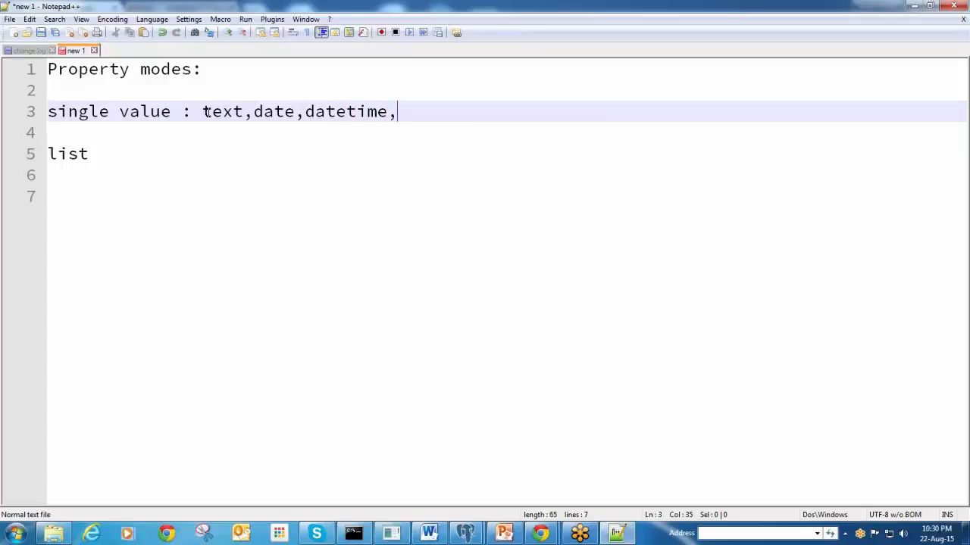
type("d")
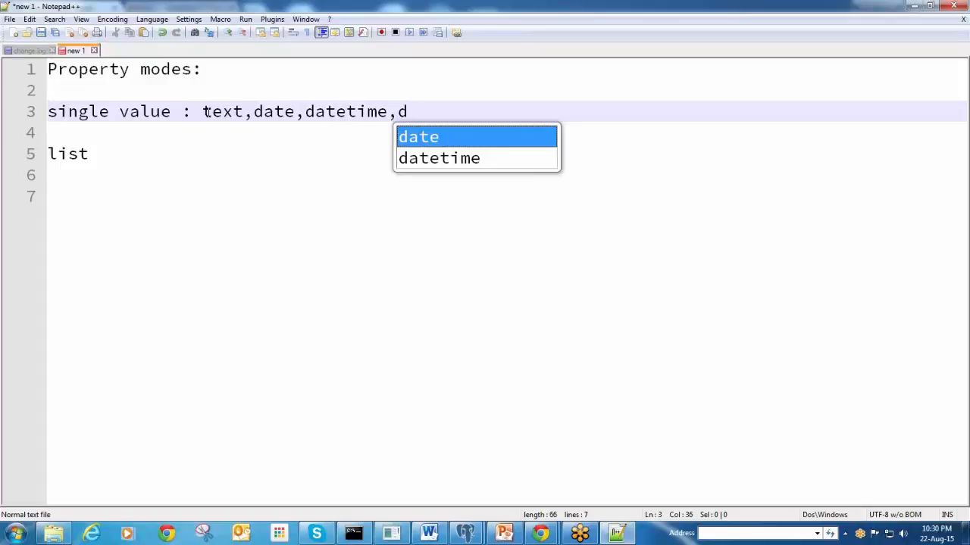
type("rop")
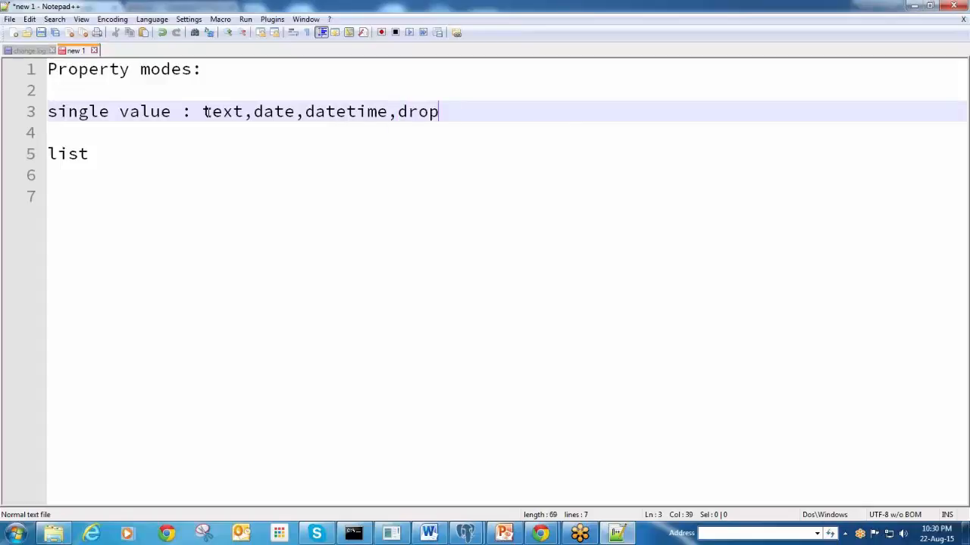
key("BackSpace")
key("BackSpace")
key("BackSpace")
key("BackSpace")
type("interger,")
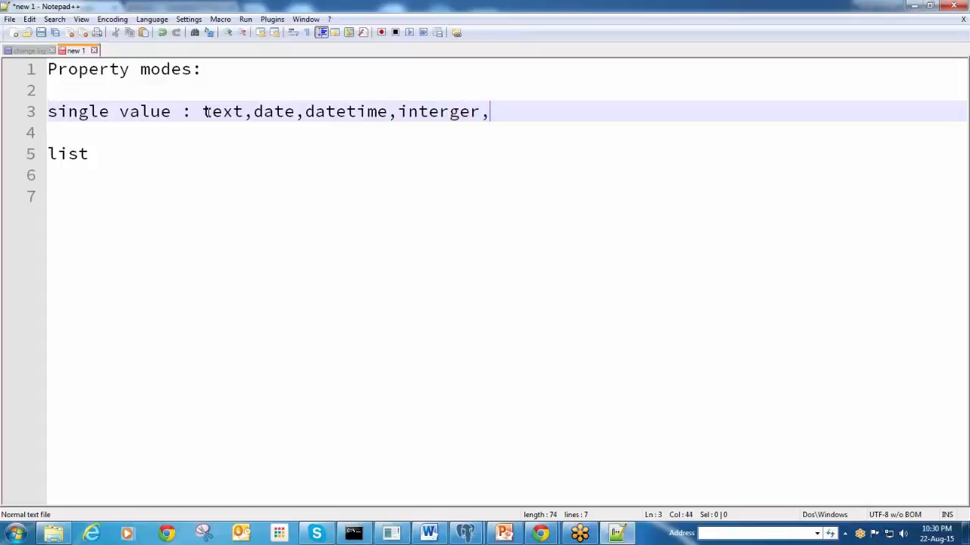
type("decimal")
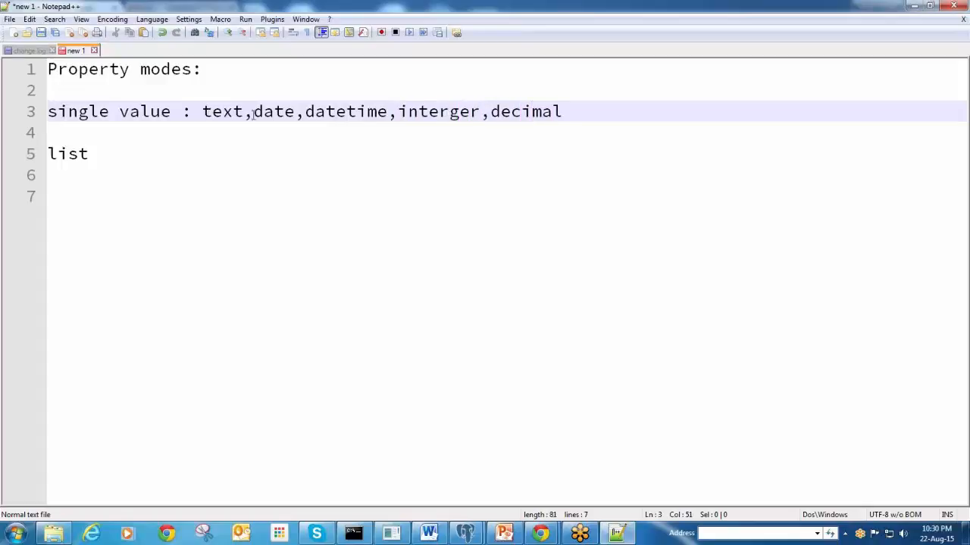
key("shift+Left")
key("shift+Left")
key("shift+Left")
key("shift+Left")
key("shift+Left")
key("shift+Left")
key("shift+Left")
key("shift+Left")
key("shift+Left")
key("shift+Left")
key("shift+Left")
key("shift+Left")
key("shift+Left")
key("shift+Left")
key("shift+Left")
key("shift+Left")
key("shift+Left")
key("shift+Left")
key("shift+Left")
key("shift+Left")
key("shift+Left")
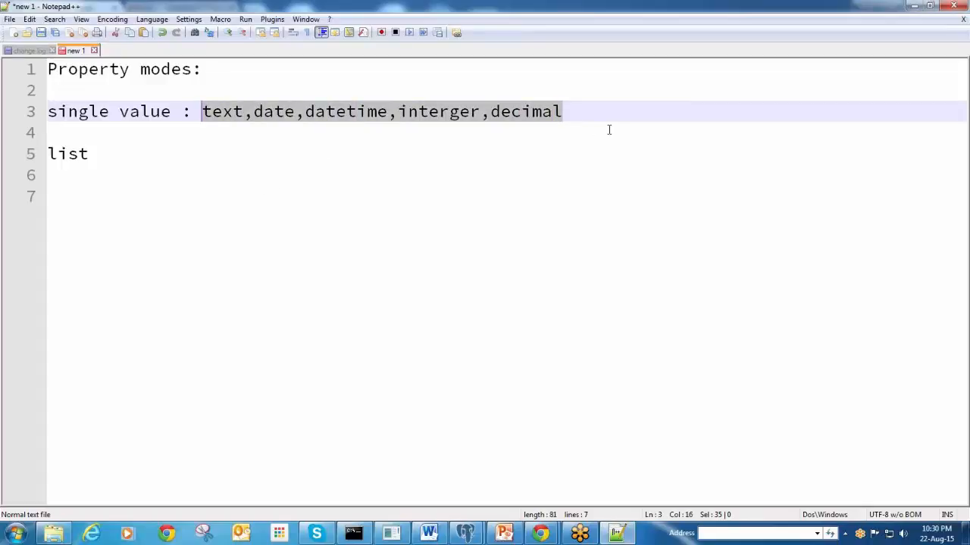
left_click(591, 111)
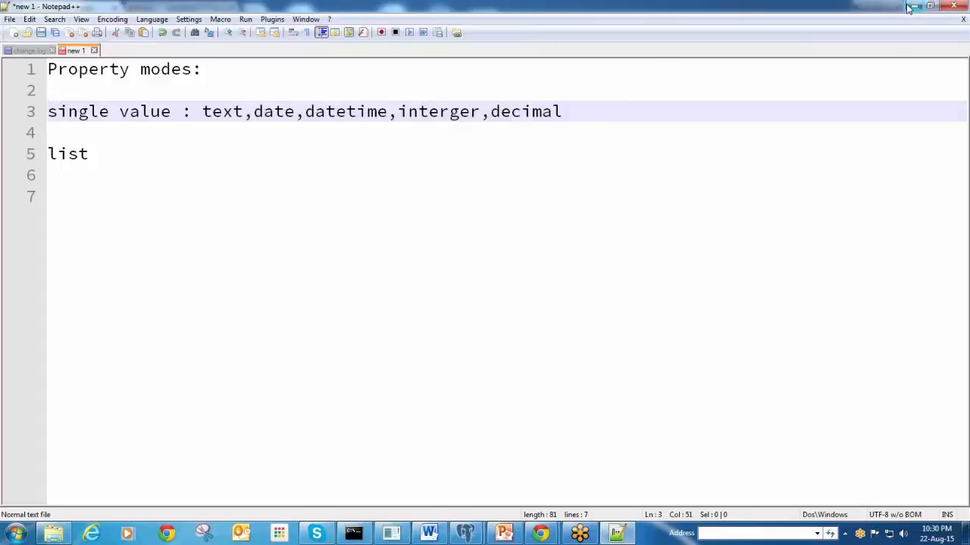
Replace 'list' on line 5 with 'Page Mode:' and start a 'Value mode' line below it
left_click_drag(90, 155, 42, 164)
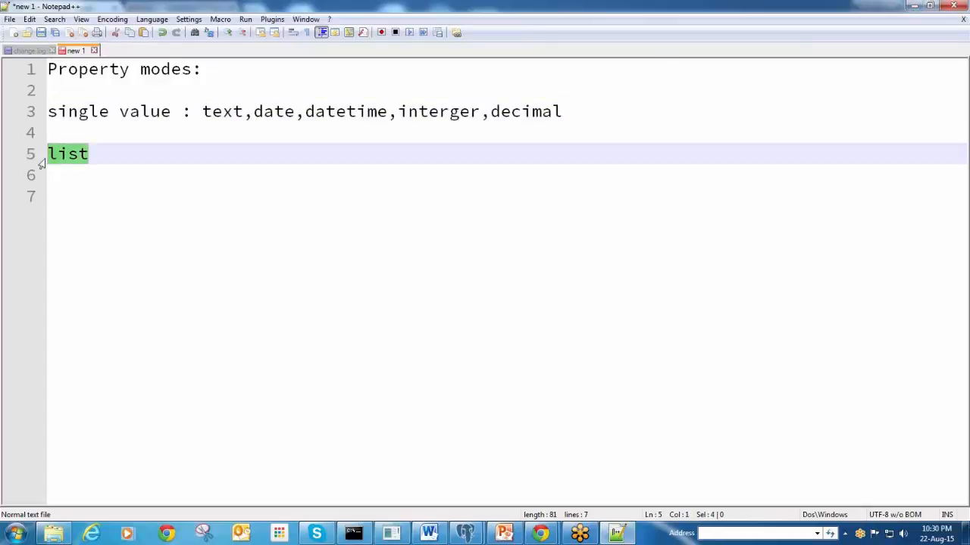
type("Page")
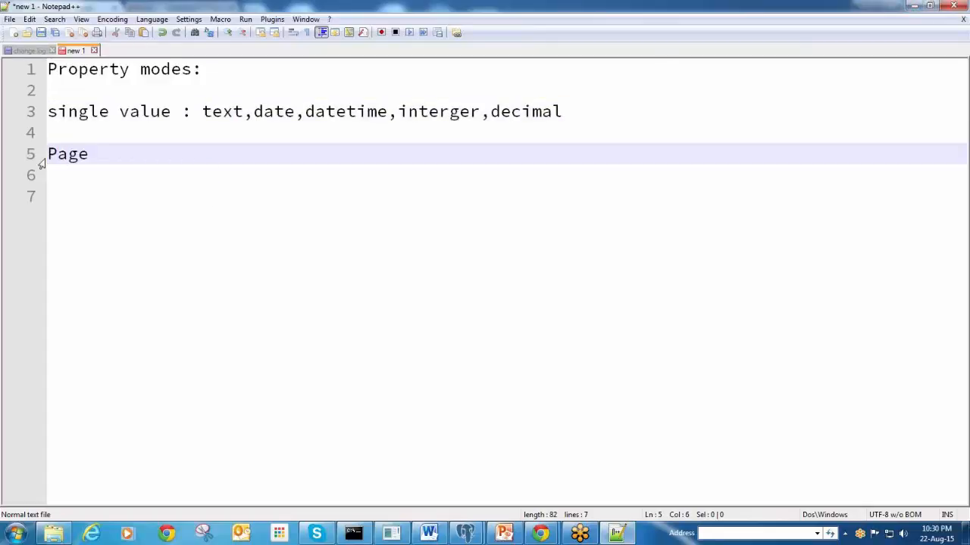
type(" Mode")
key("Return")
key("Return")
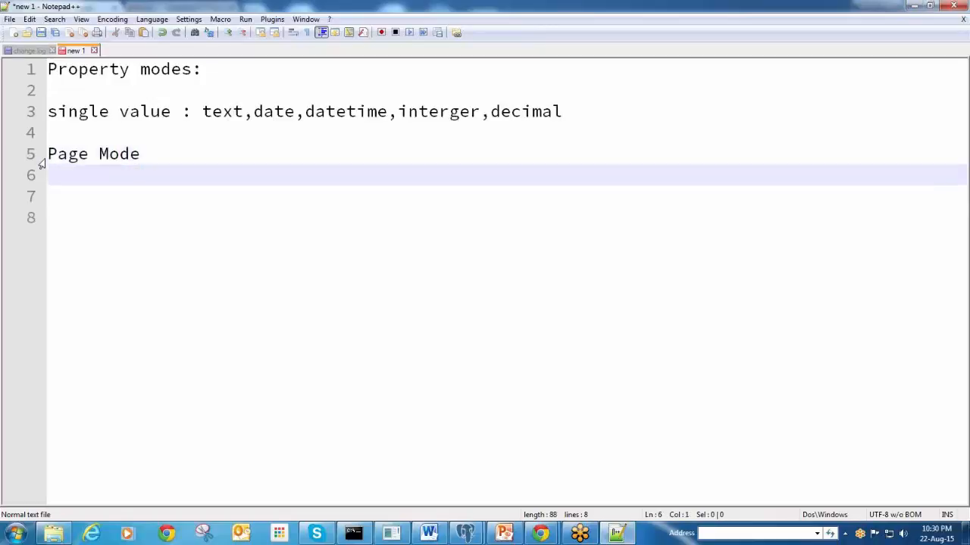
type("Value mode")
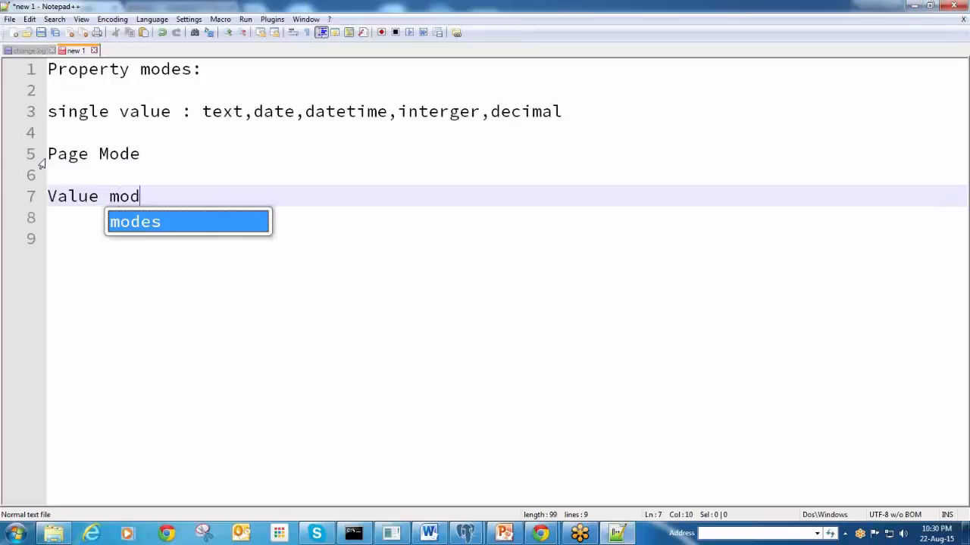
left_click(174, 154)
type(":")
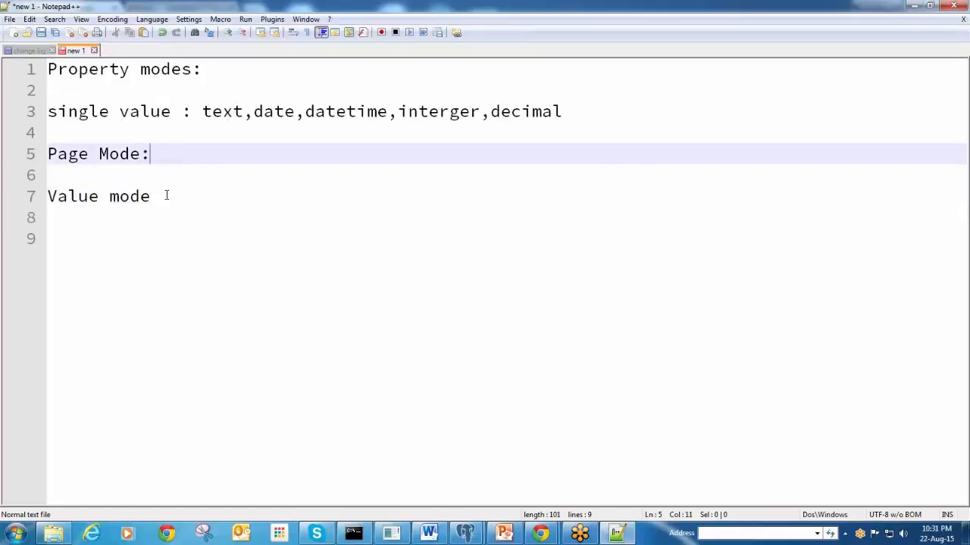
Complete the line as 'Value mode: value list' and minimize Notepad++ to reveal the browser
left_click(167, 196)
type(": ")
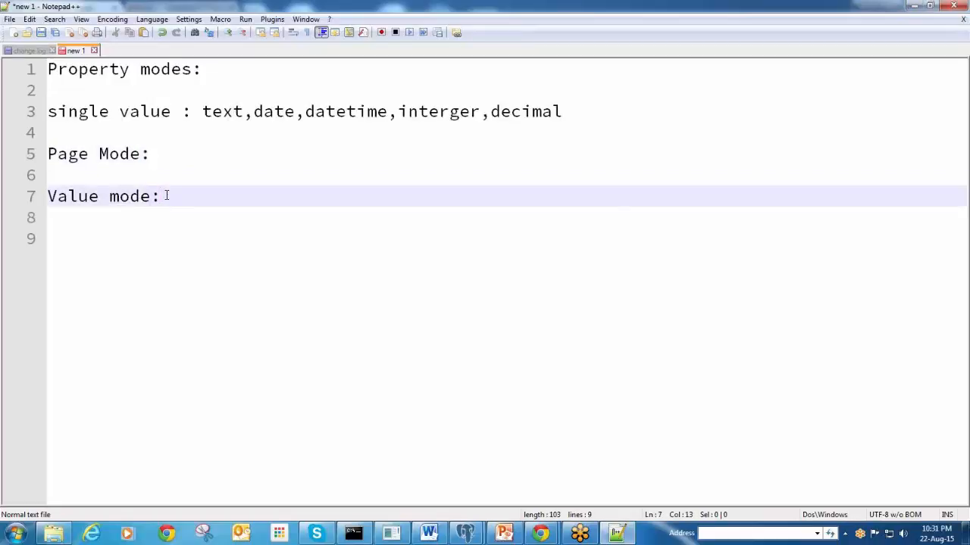
type("value list")
left_click(913, 6)
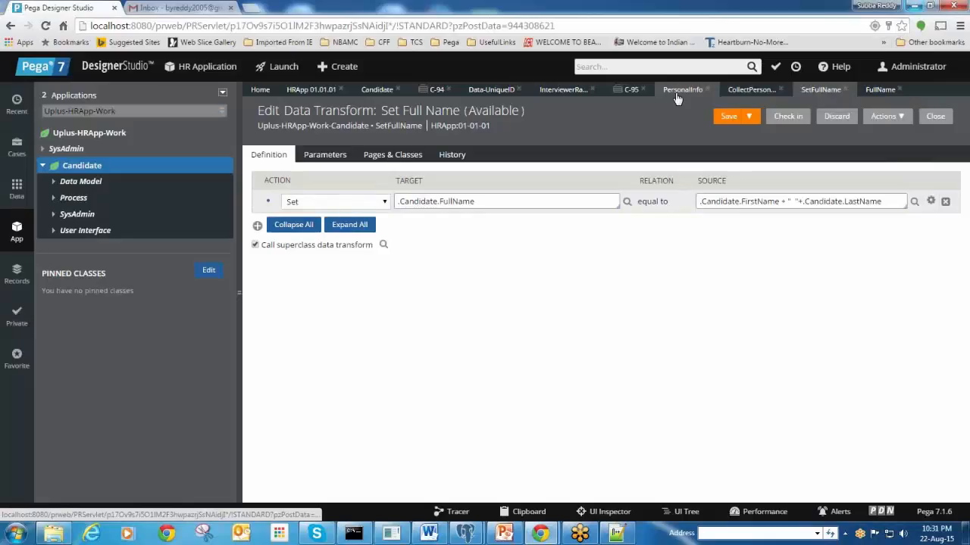
View the FullName property's available property types, then switch to the Candidate case type stages
left_click(881, 89)
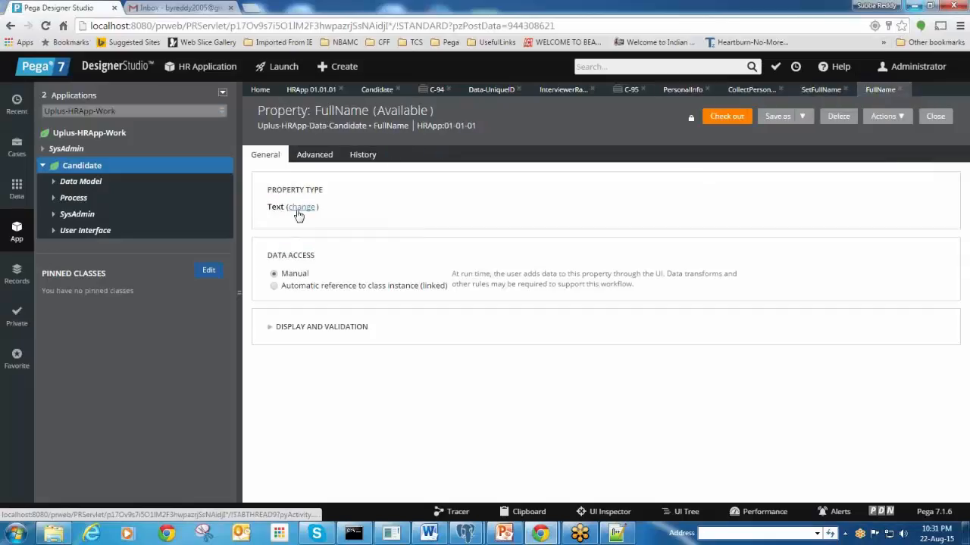
left_click(297, 212)
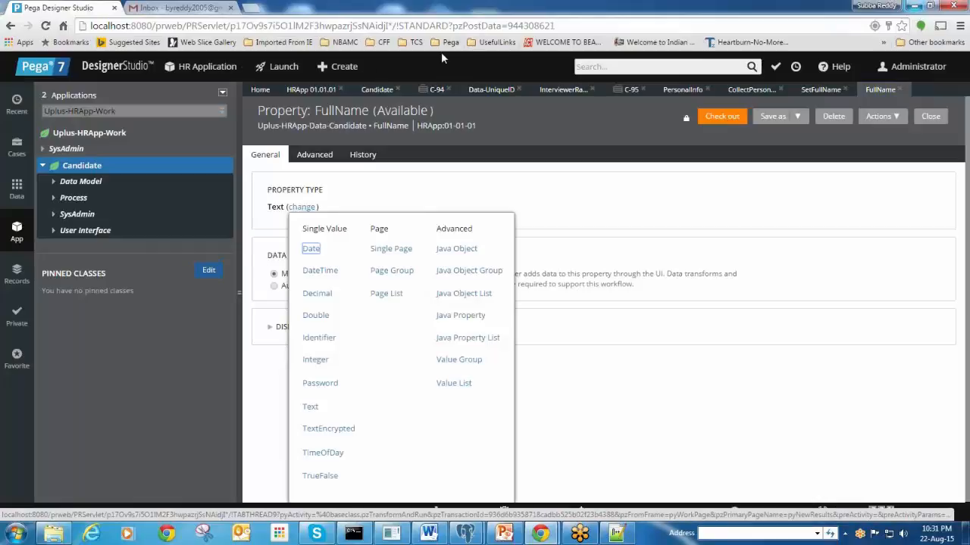
left_click(377, 89)
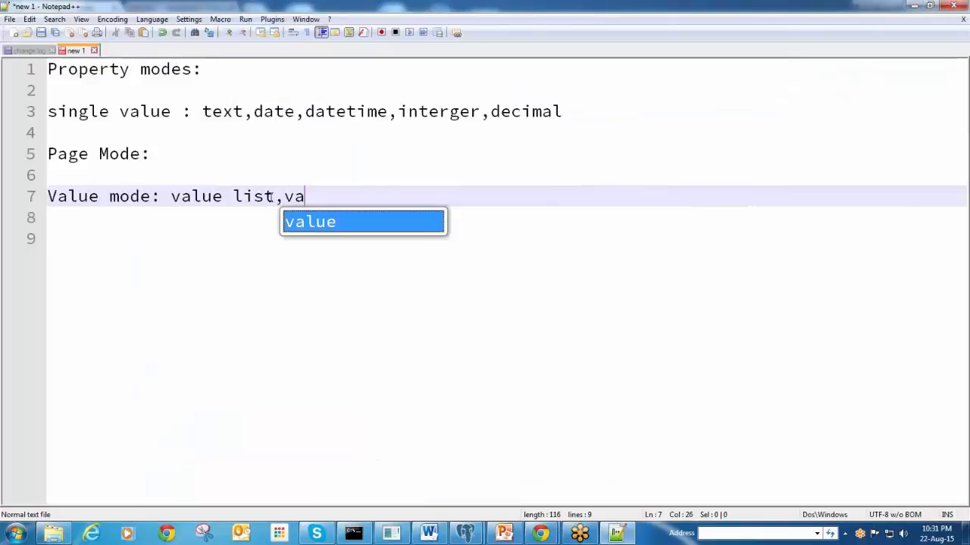
Add 'value group' to Value mode and list 'single page,page list,page group' after Page Mode:
type("lue group")
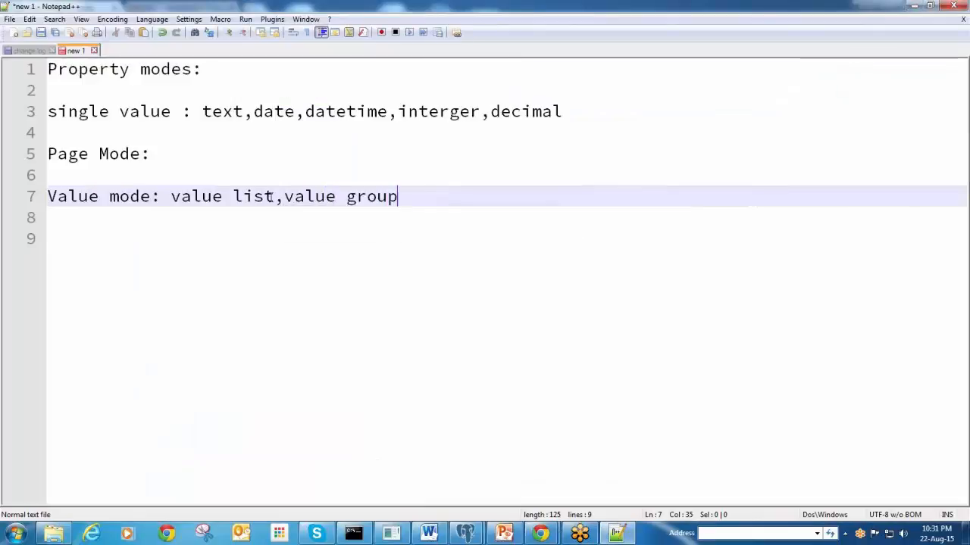
key("Return")
left_click(260, 155)
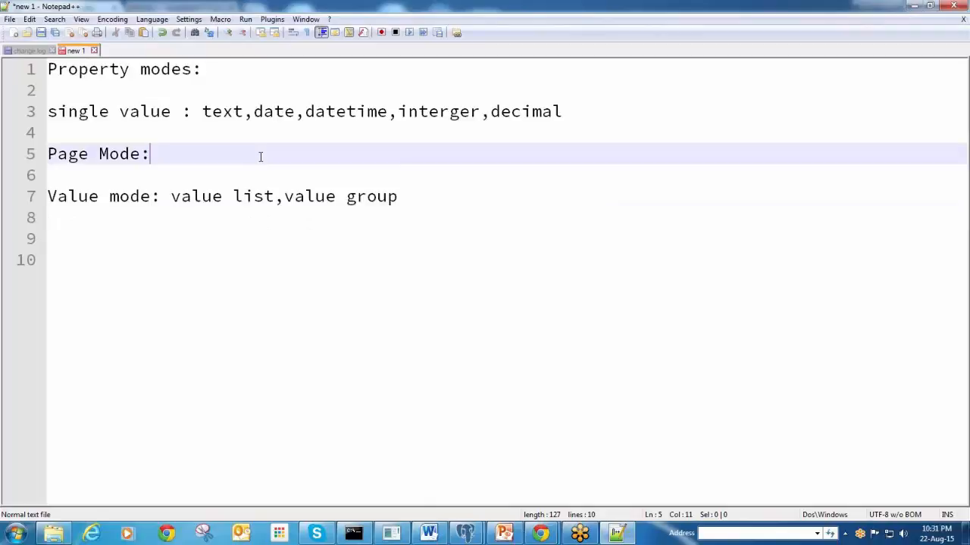
type("single")
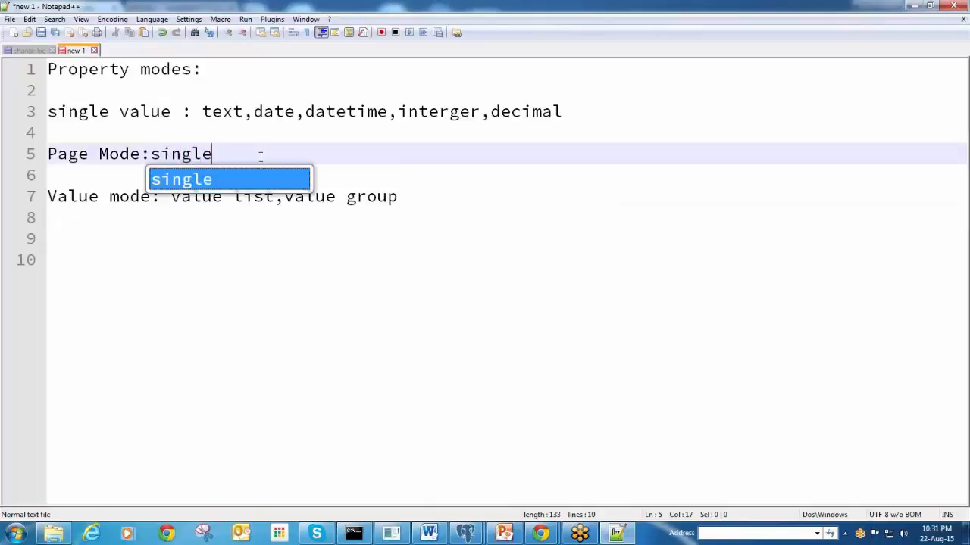
type(" page,pag")
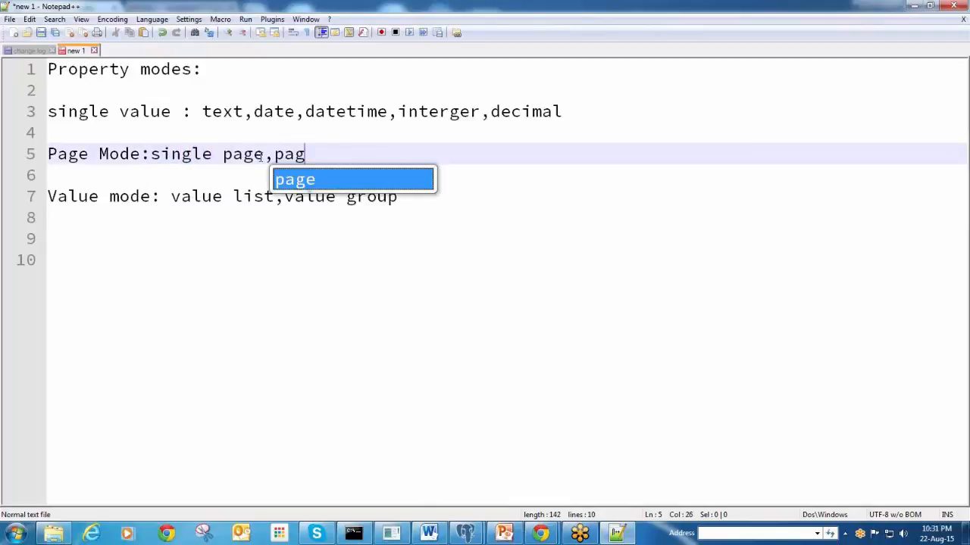
type("e list")
left_click(321, 261)
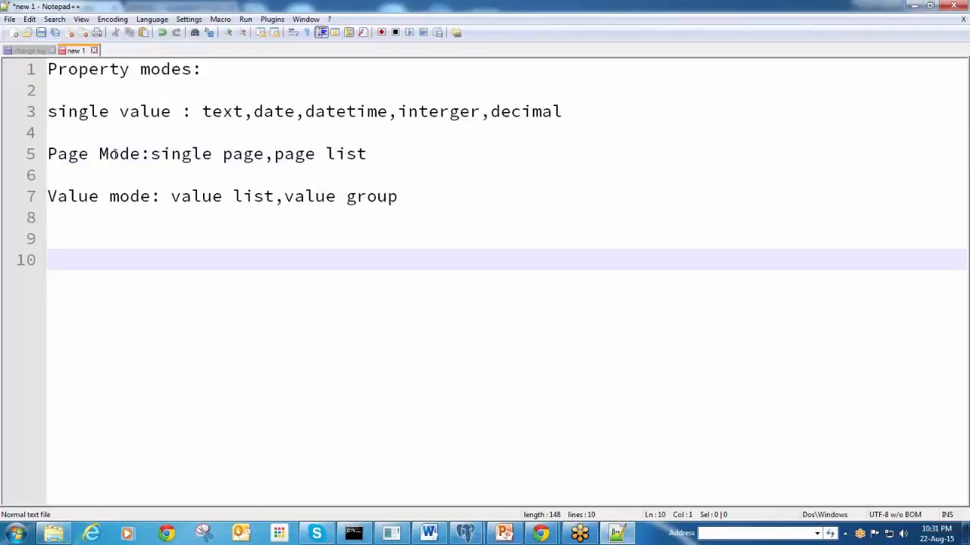
left_click(113, 154)
key("End")
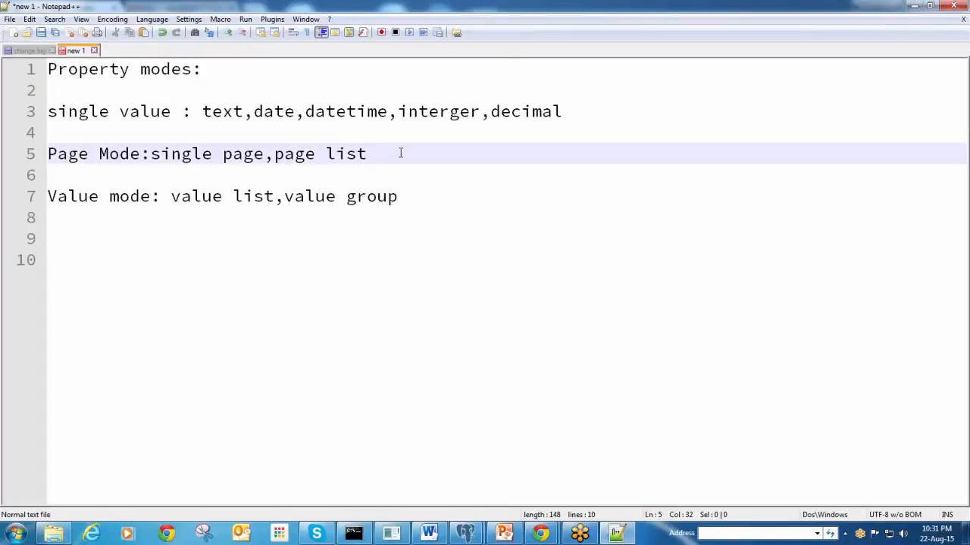
type(",s")
key("BackSpace")
type("page group")
left_click(317, 258)
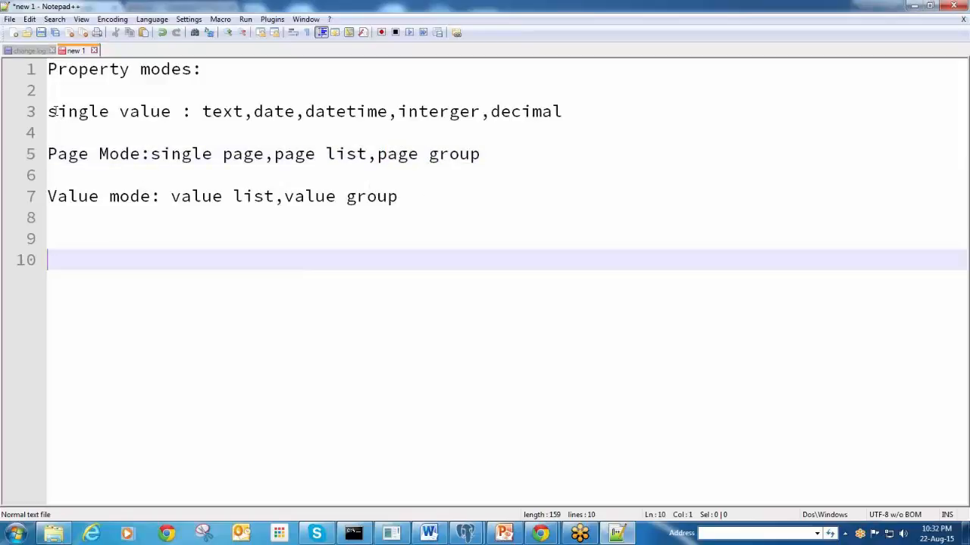
Highlight the single value and value list entries, then add two blank lines after Value mode
left_click_drag(50, 112, 562, 112)
left_click(129, 265)
left_click(274, 196)
left_click_drag(172, 196, 244, 196)
left_click(411, 200)
key("Return")
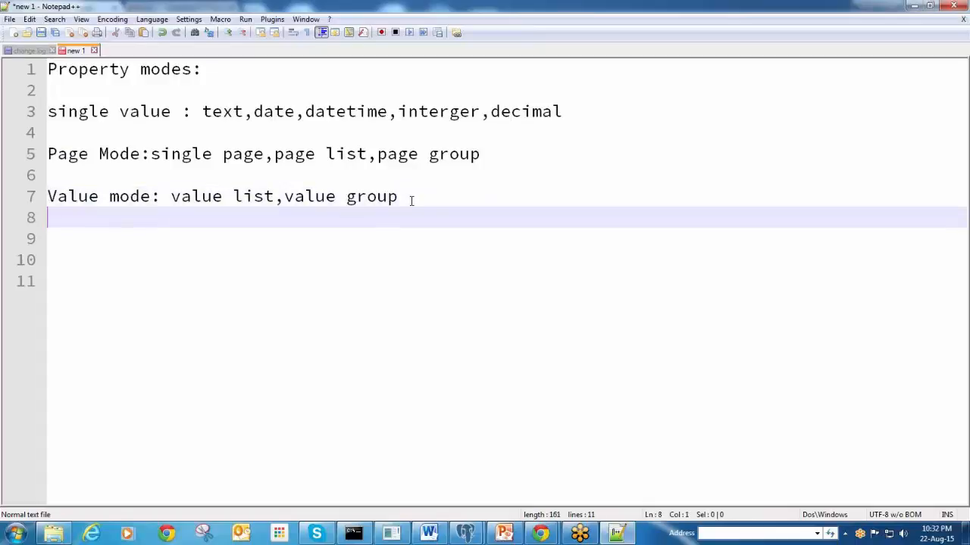
key("Return")
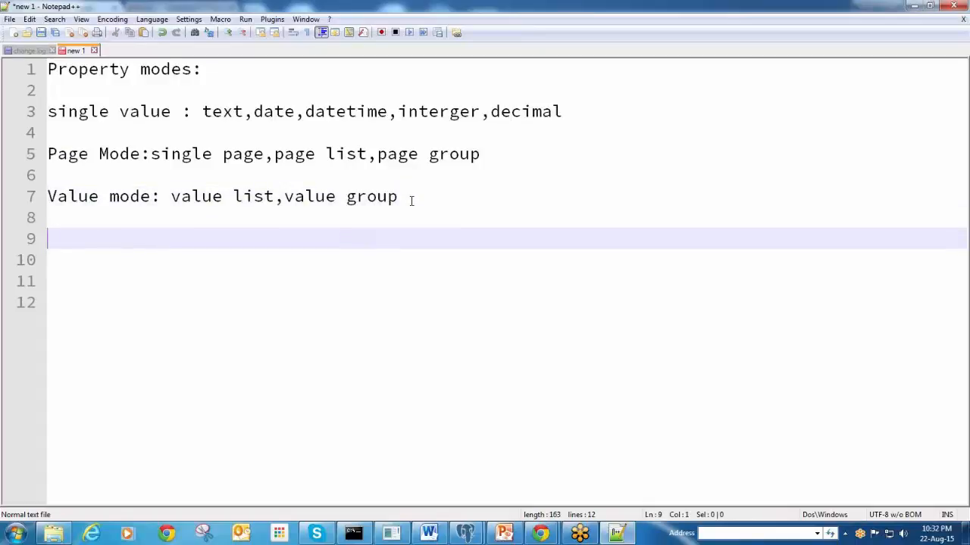
Type the example 'coutry(1).name' on line 9 under the Value mode line
type("val")
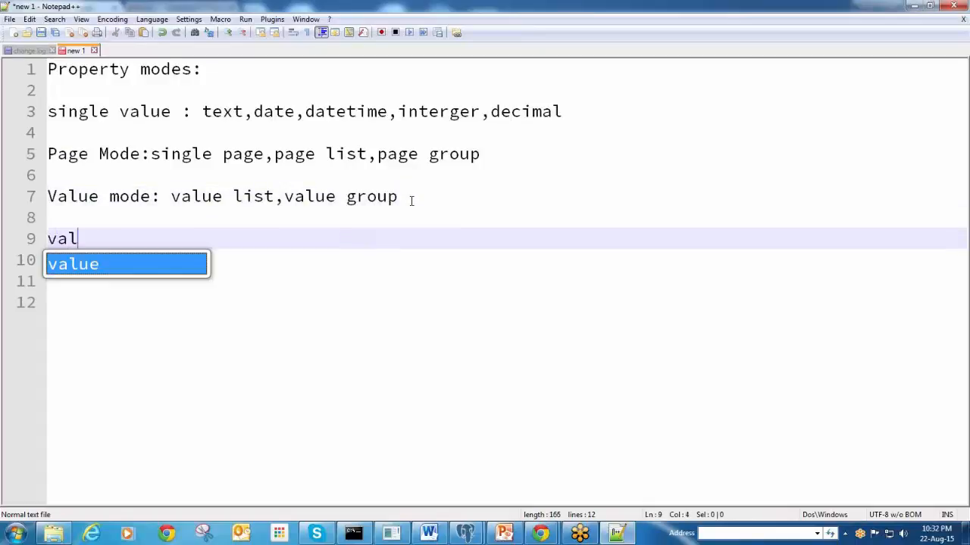
type("ue(")
key("BackSpace")
key("BackSpace")
key("BackSpace")
key("BackSpace")
key("BackSpace")
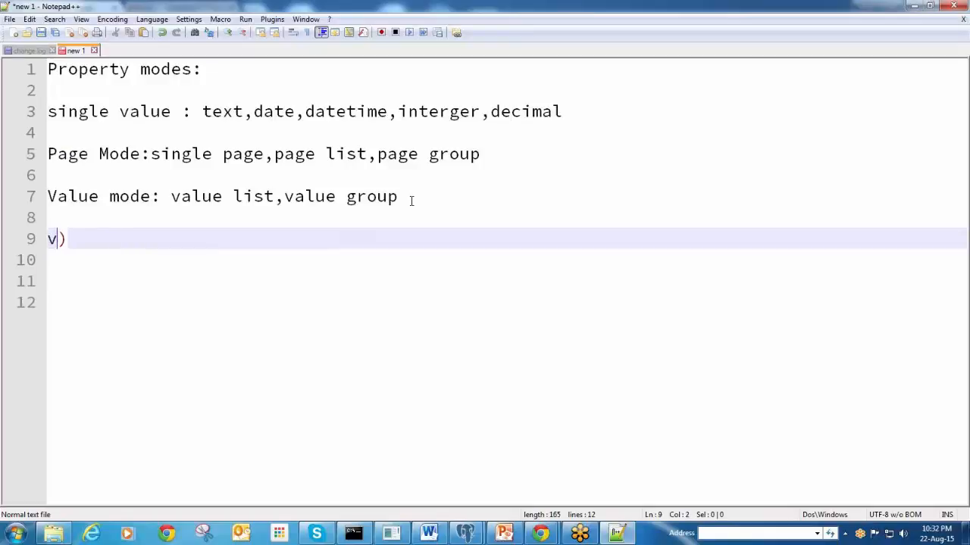
key("BackSpace")
key("Delete")
type("coutry")
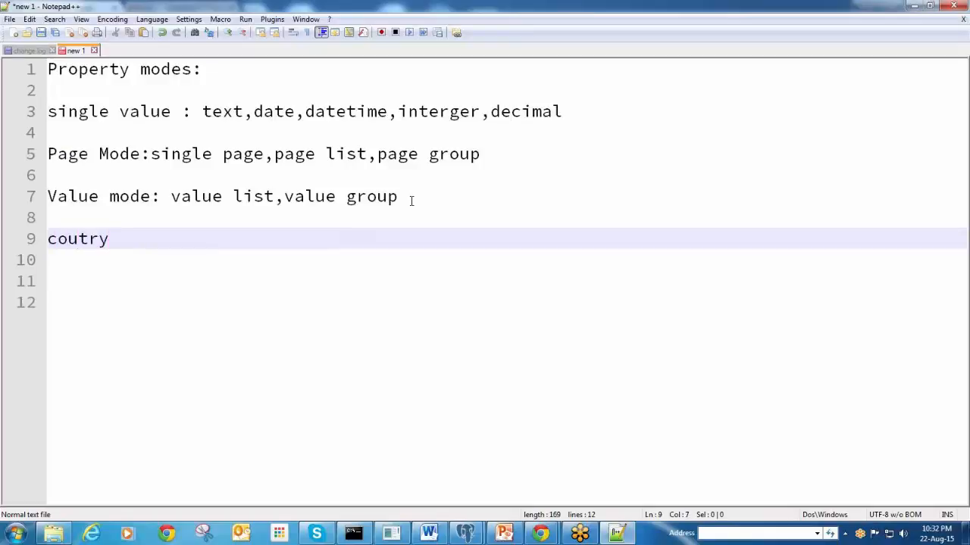
type("(1)")
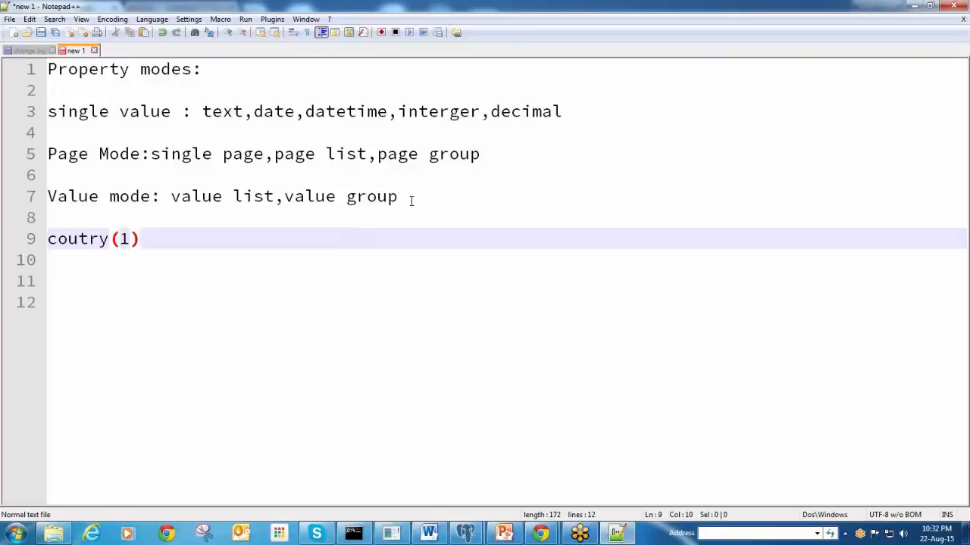
type(".name")
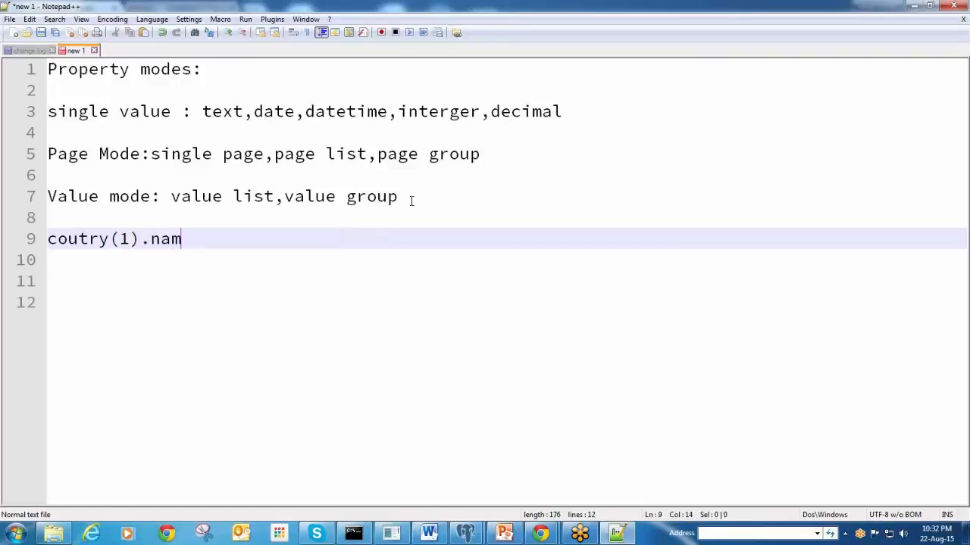
key("Return")
Highlight coutry(1).name, then 'value list' and 'value group' on line 7 to explain them
left_click_drag(216, 238, 58, 239)
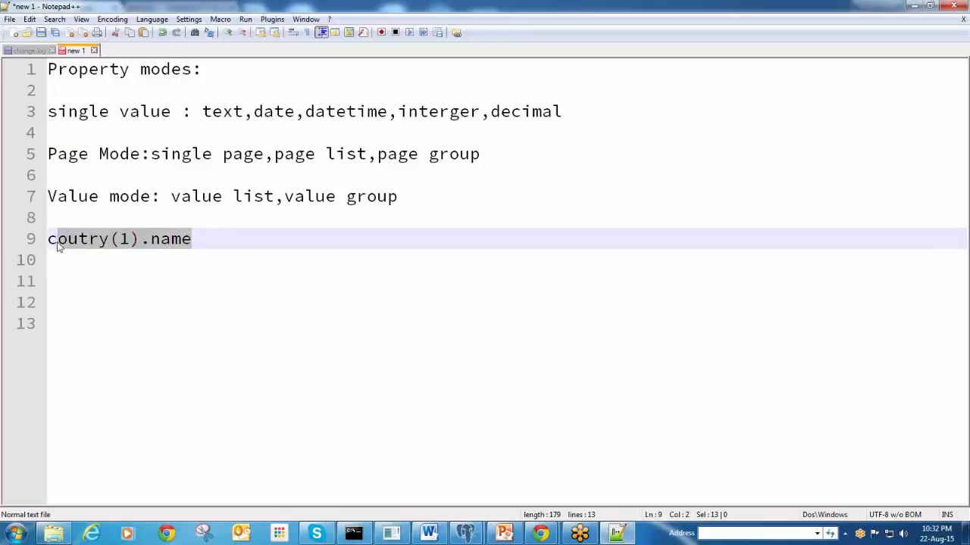
double_click(202, 195)
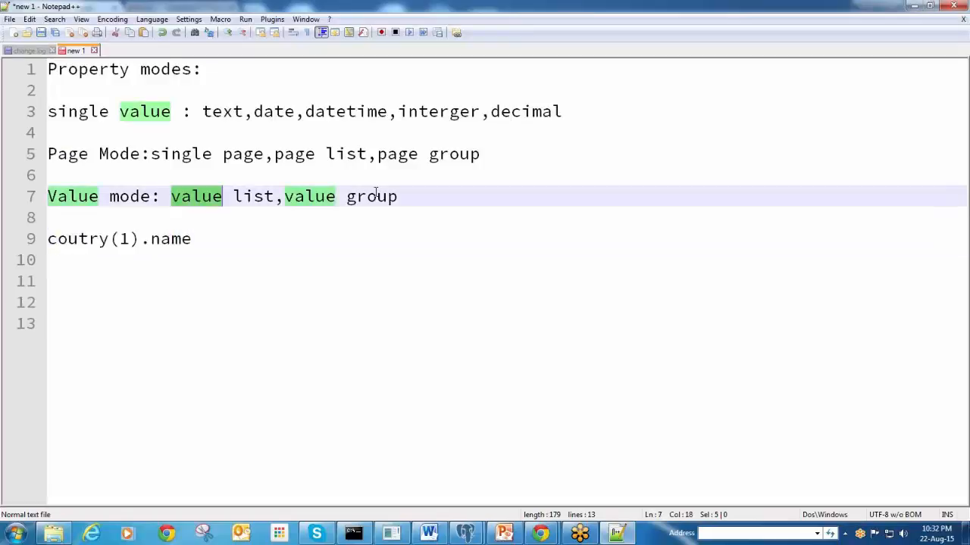
double_click(376, 196)
left_click(405, 200)
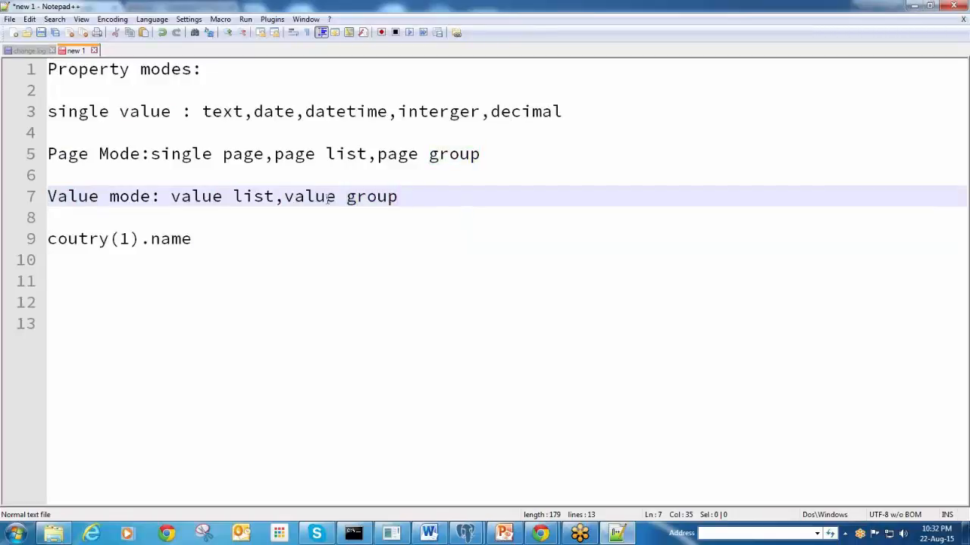
left_click_drag(284, 197, 400, 196)
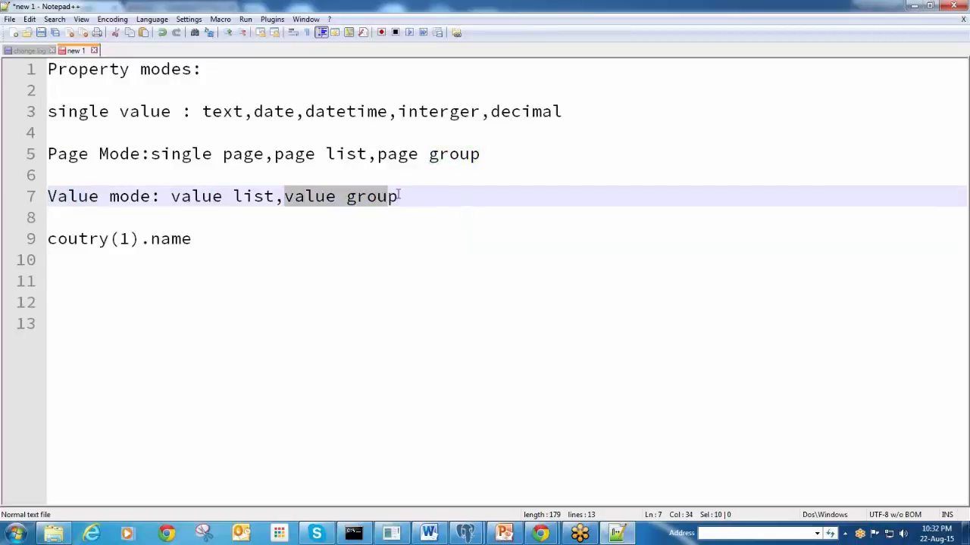
left_click(256, 196)
left_click_drag(273, 197, 171, 196)
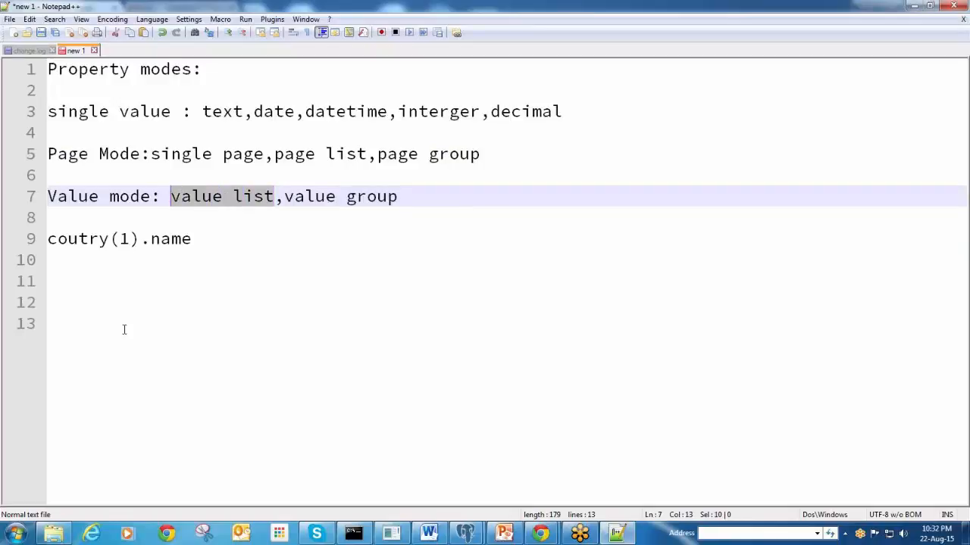
left_click_drag(414, 198, 285, 197)
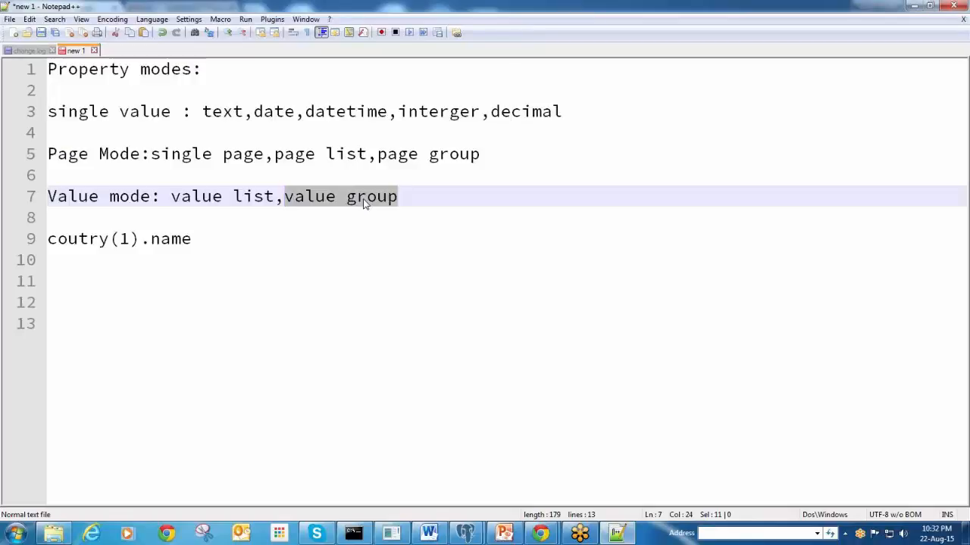
Add the example lines 'address(home):' and 'address(oiffice);' on lines 11 and 12
left_click(112, 273)
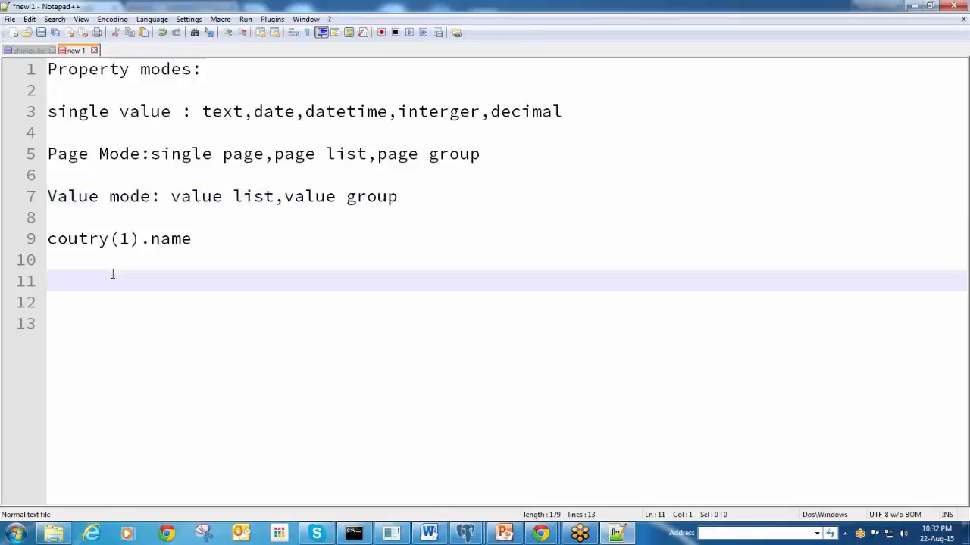
type("address(home)")
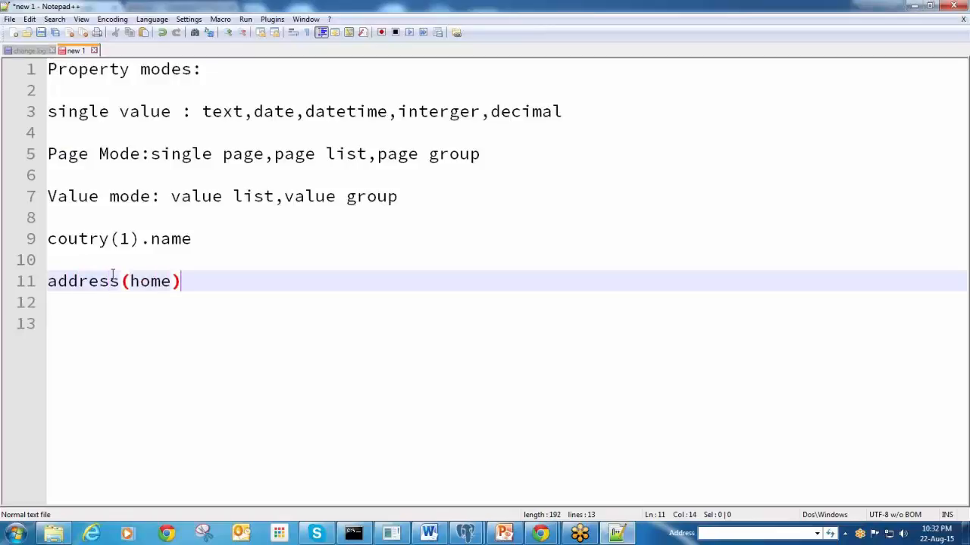
key("Return")
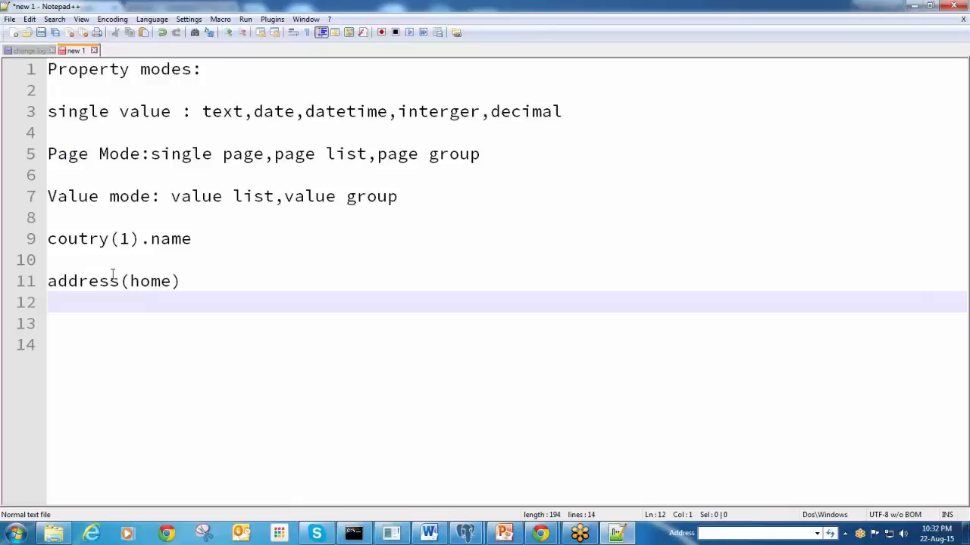
type("address")
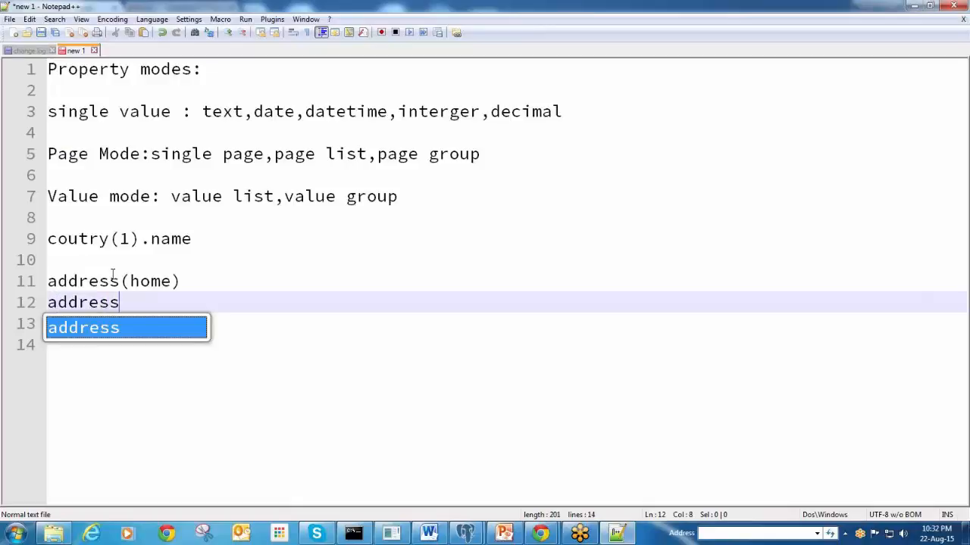
type("(oiffice);")
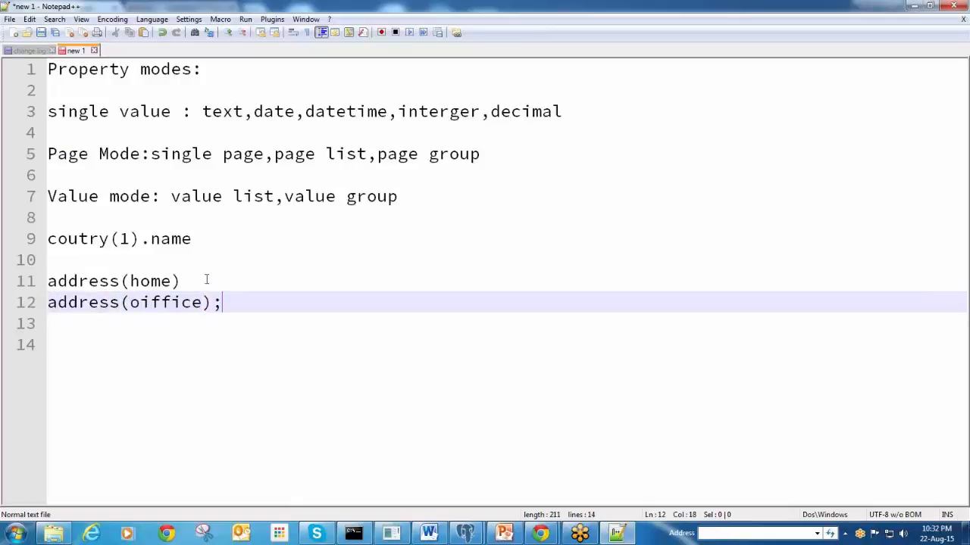
left_click(206, 280)
type(":")
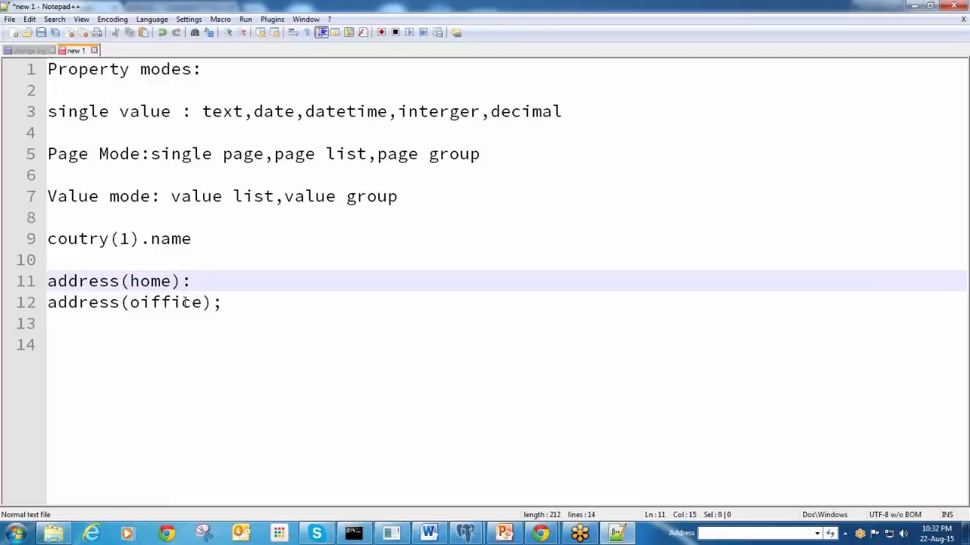
Highlight the home and oiffice keys and 'value group' while explaining the value-group examples
left_click(179, 301)
double_click(179, 302)
left_click(175, 353)
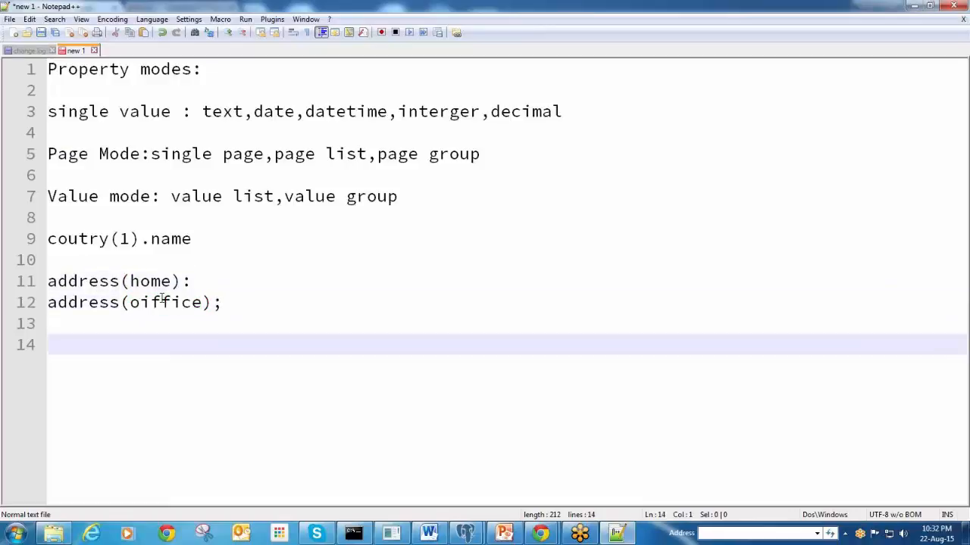
left_click(155, 280)
double_click(155, 281)
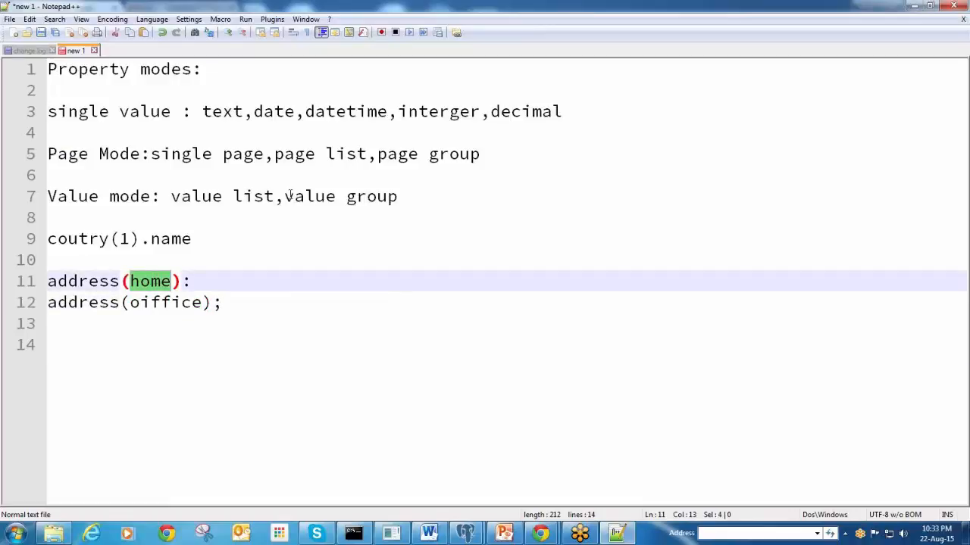
left_click_drag(285, 196, 398, 196)
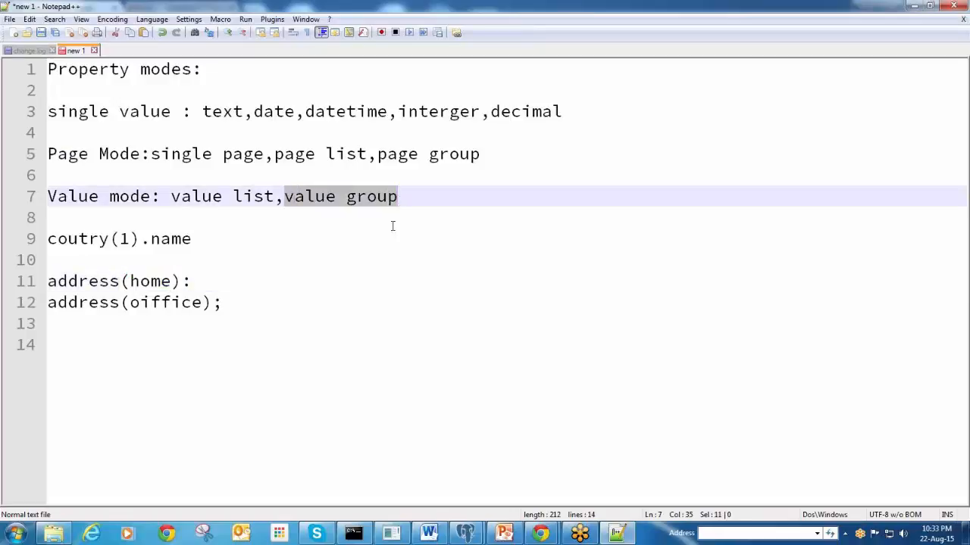
left_click(361, 241)
double_click(140, 282)
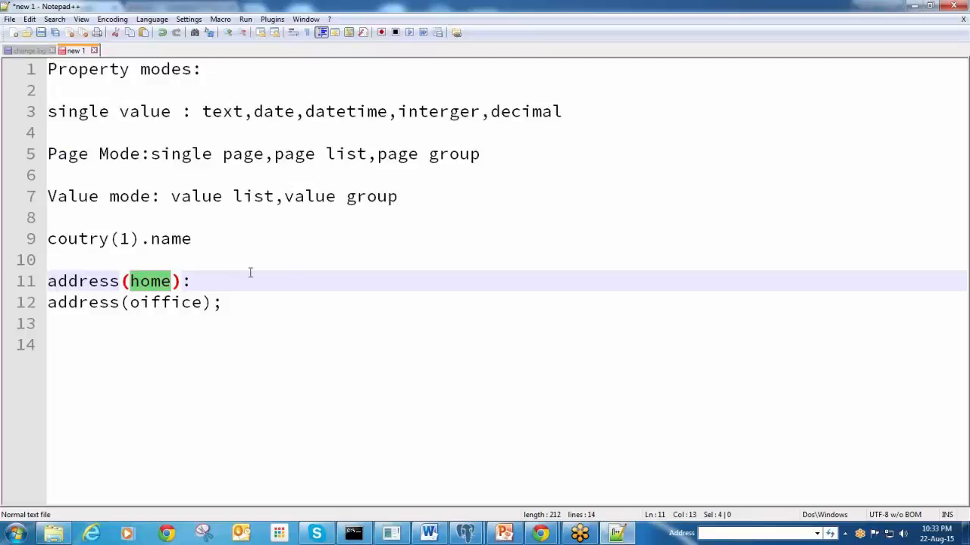
left_click_drag(418, 196, 284, 197)
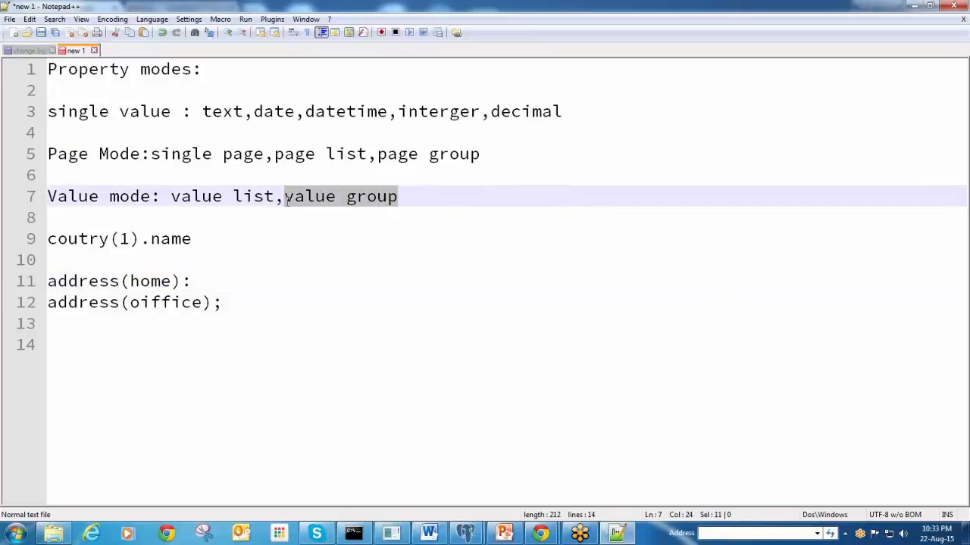
left_click(324, 239)
double_click(143, 284)
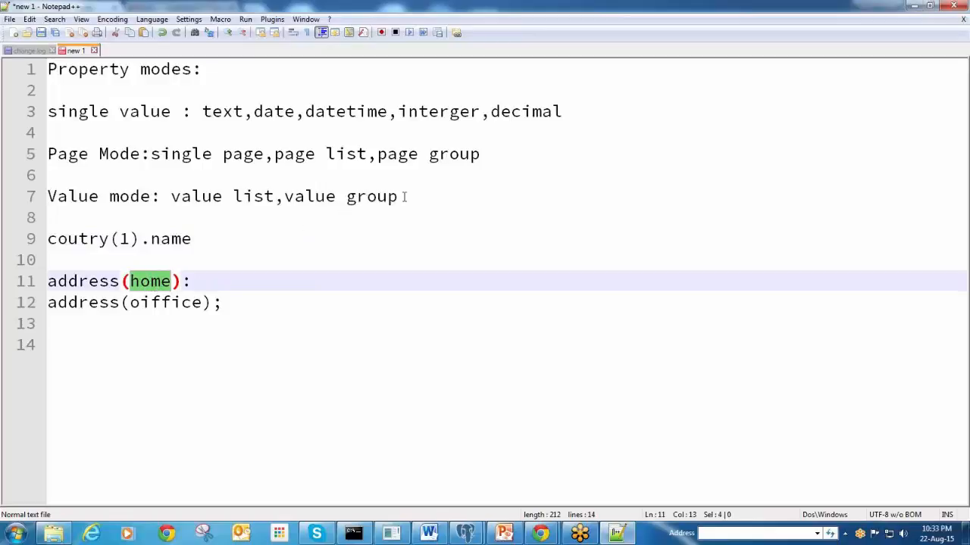
double_click(154, 285)
left_click(168, 305)
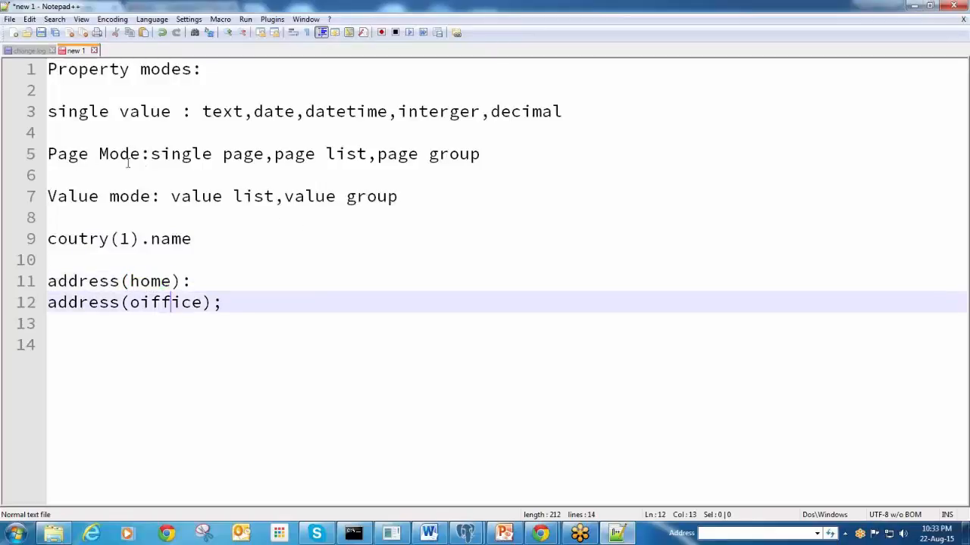
Highlight 'single' and 'page' on the Page Mode line, then open a new line below it
left_click(242, 154)
key("End")
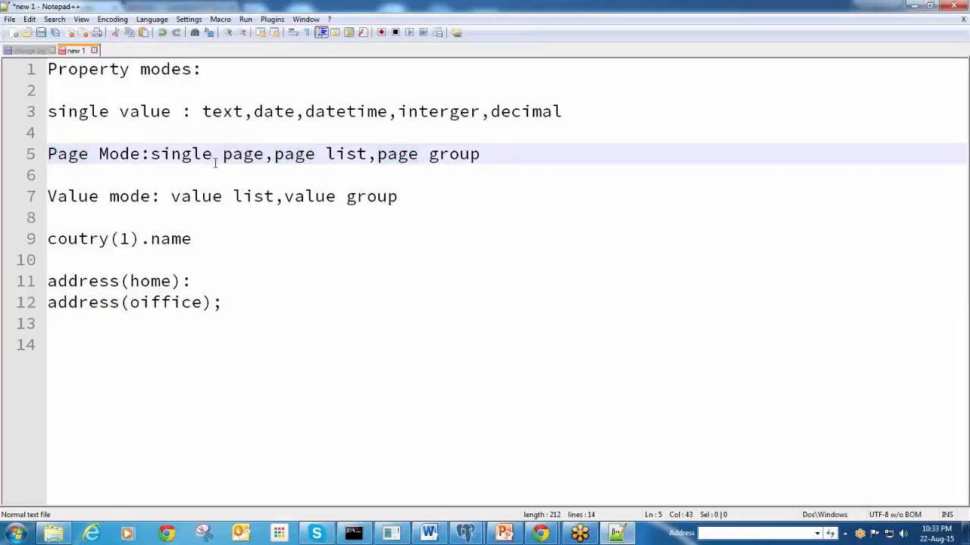
double_click(182, 154)
double_click(242, 154)
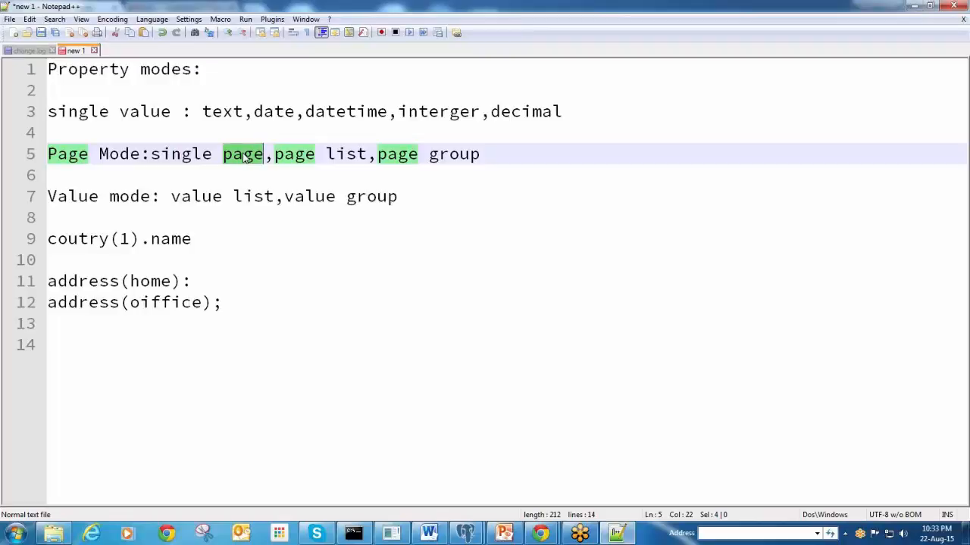
left_click(508, 151)
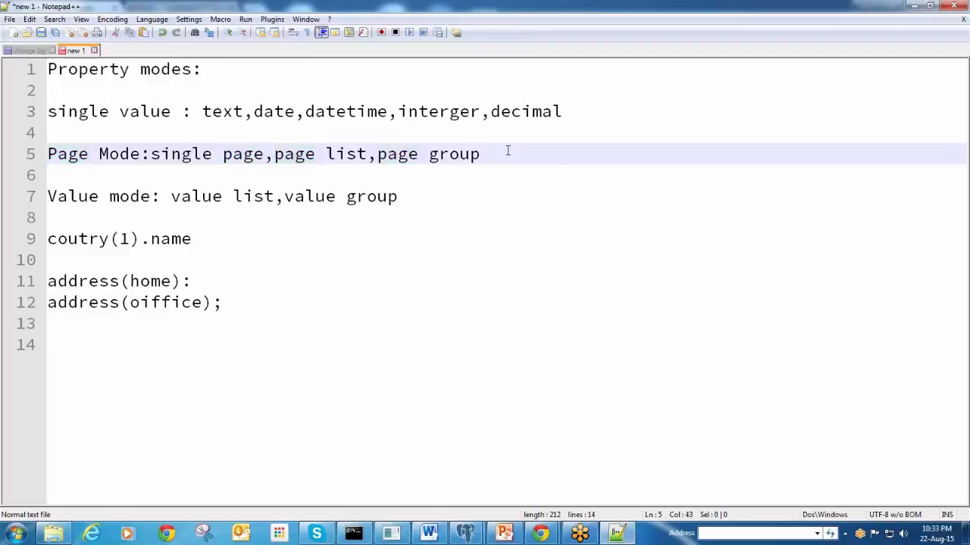
key("Return")
key("Return")
Write '.Candiate (first name,last name,email name)' on line 7 as a page-mode example
type("Candi")
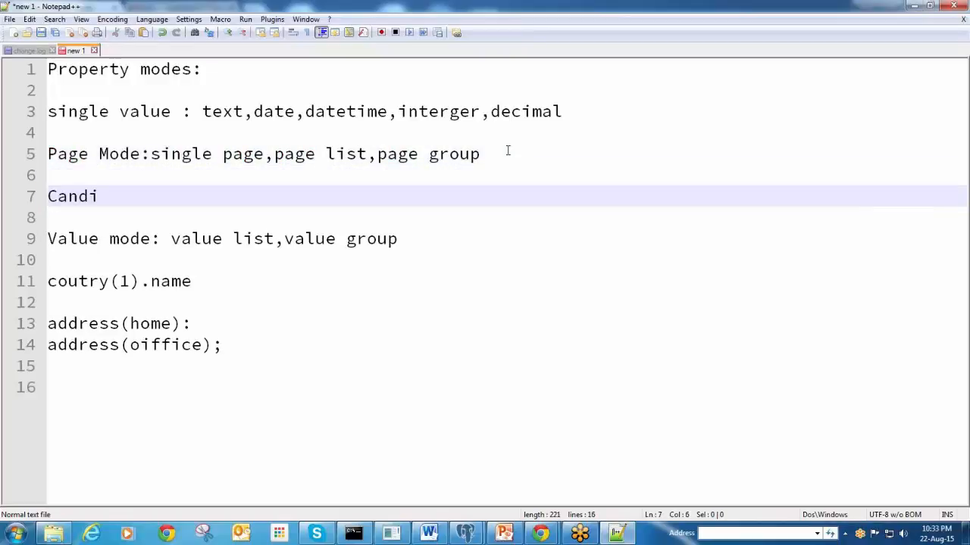
type("ate")
key("Home")
type(".")
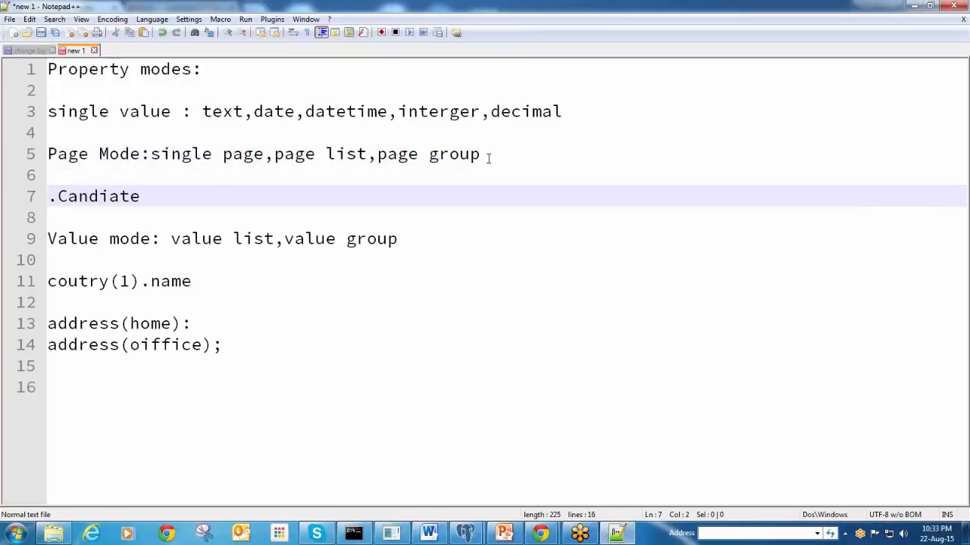
left_click(214, 189)
type("(first ")
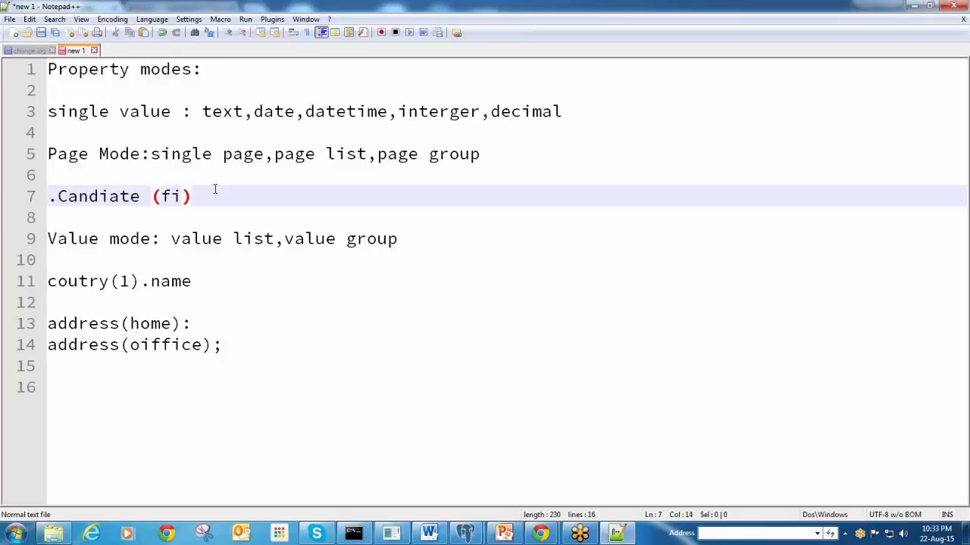
type("name,last")
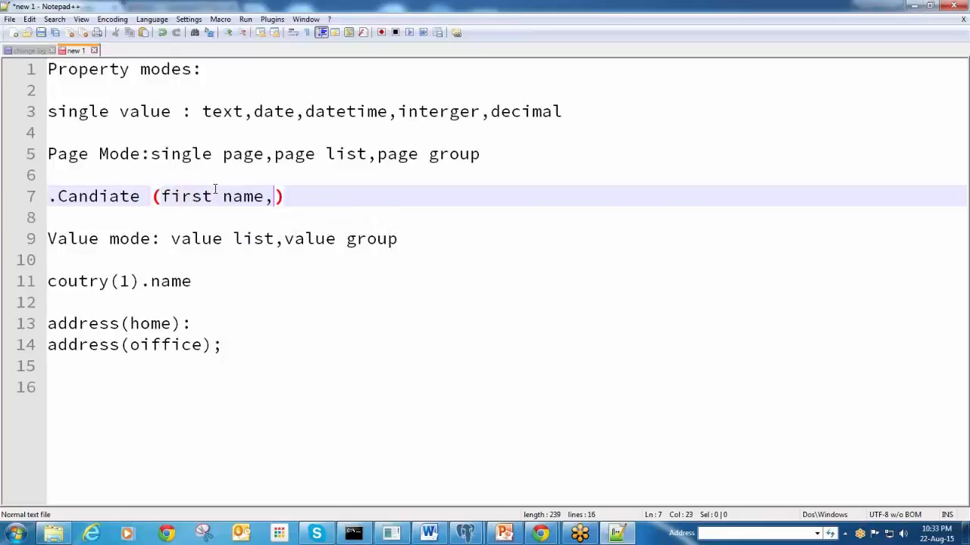
type(" name,email n")
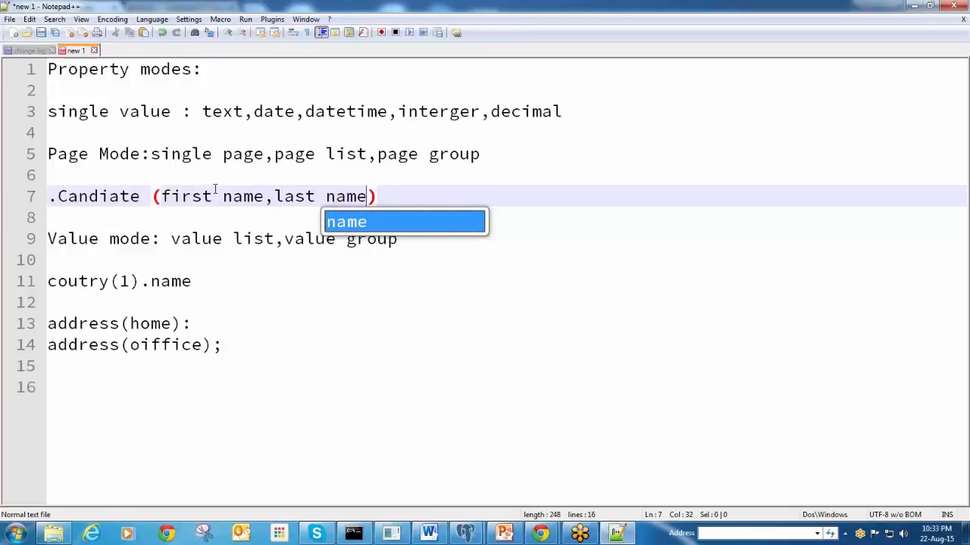
type("ame")
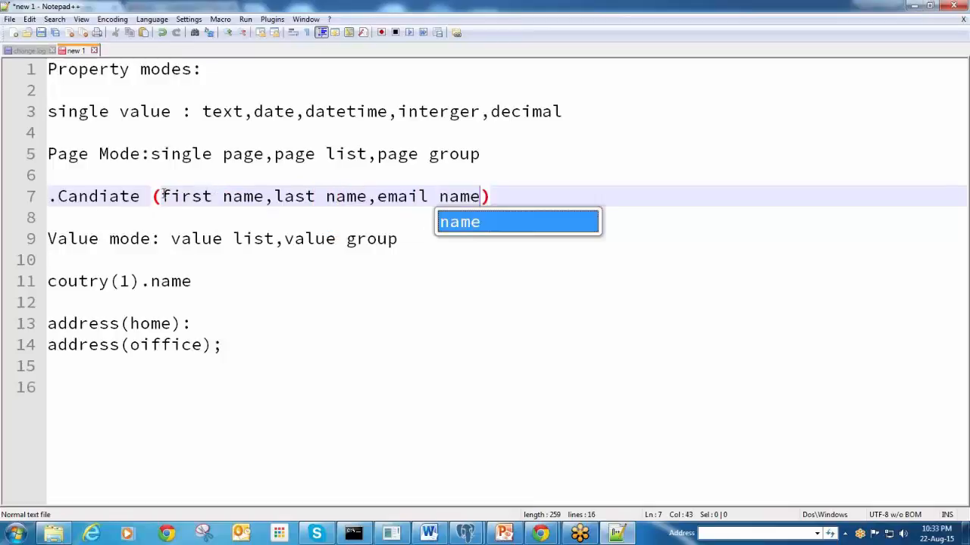
key("Escape")
key("Right")
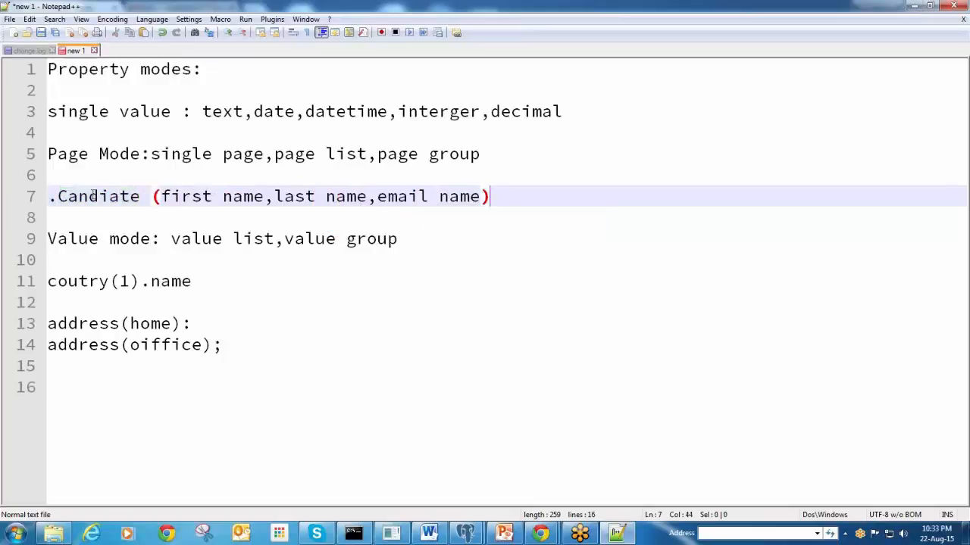
Highlight Candiate, its field list, and the single page, page list and page group modes
double_click(93, 196)
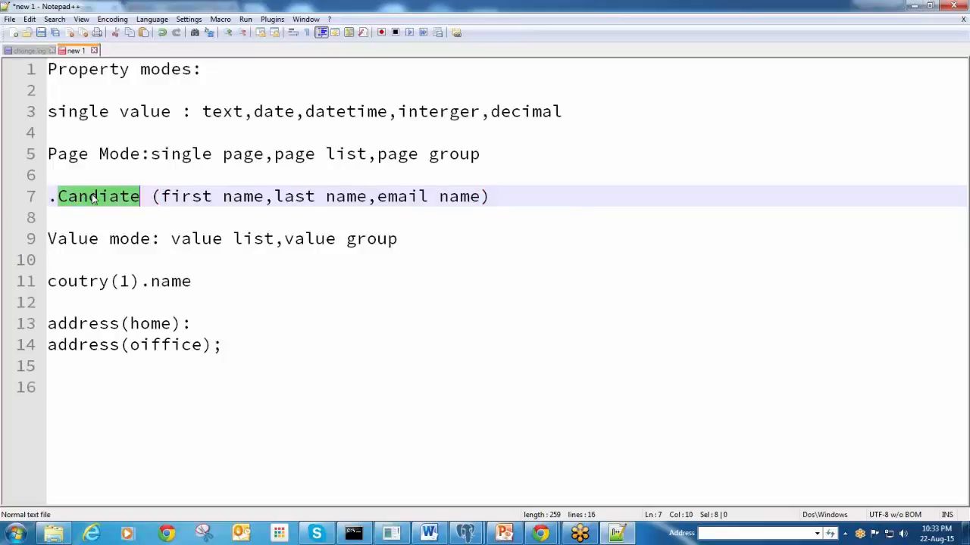
left_click_drag(491, 196, 161, 197)
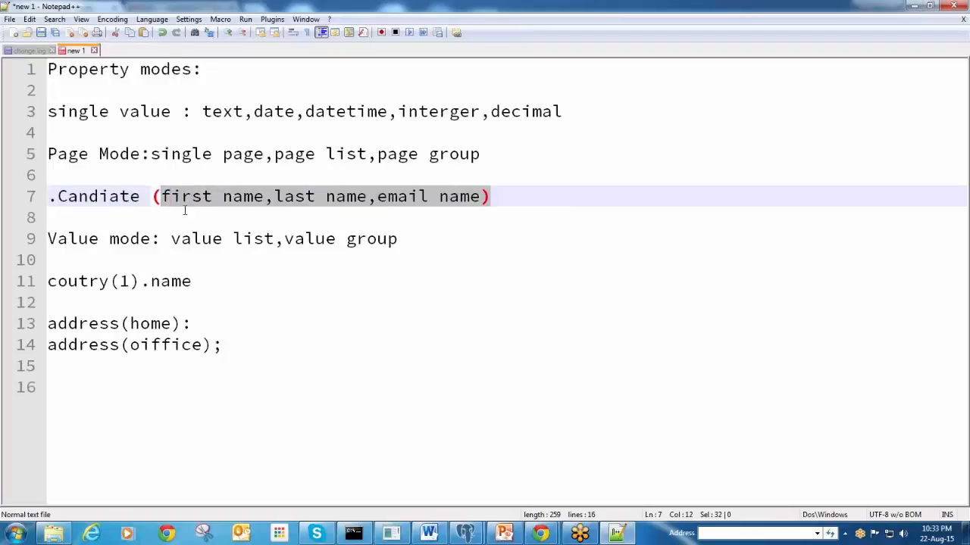
double_click(101, 198)
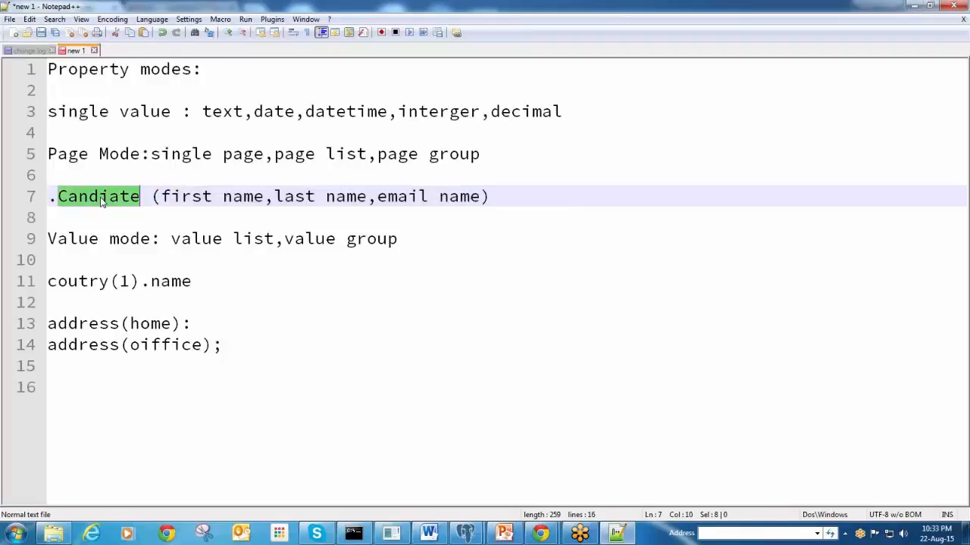
double_click(239, 157)
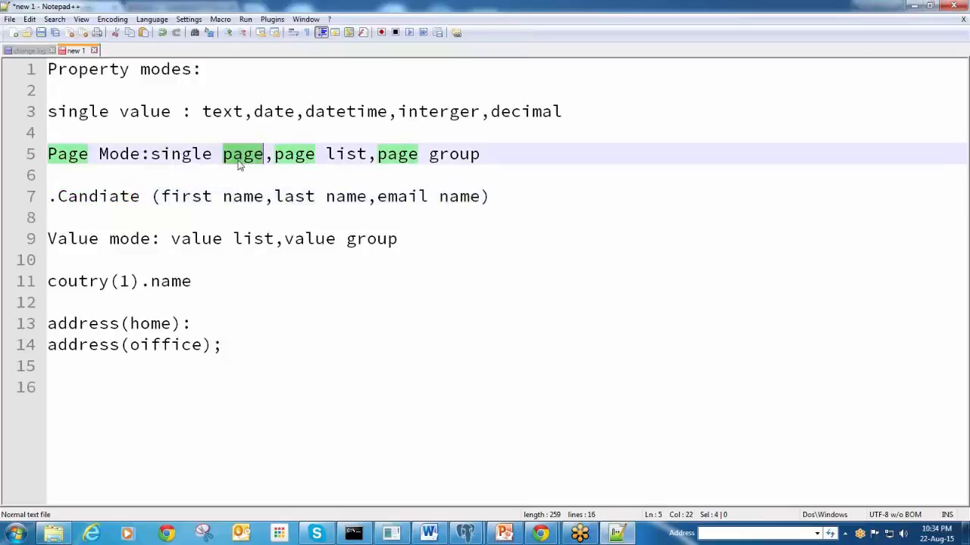
left_click(279, 157)
double_click(287, 157)
double_click(347, 157)
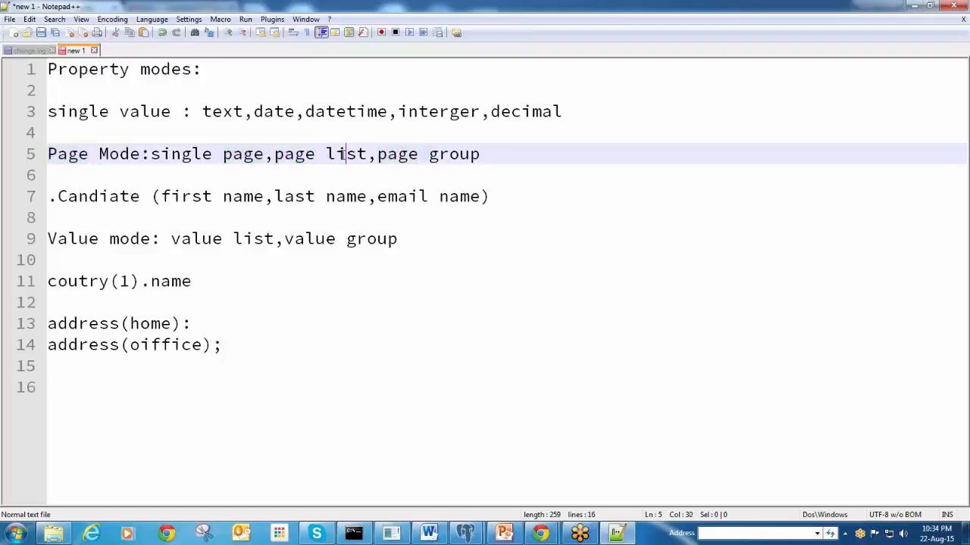
double_click(244, 157)
left_click(510, 197)
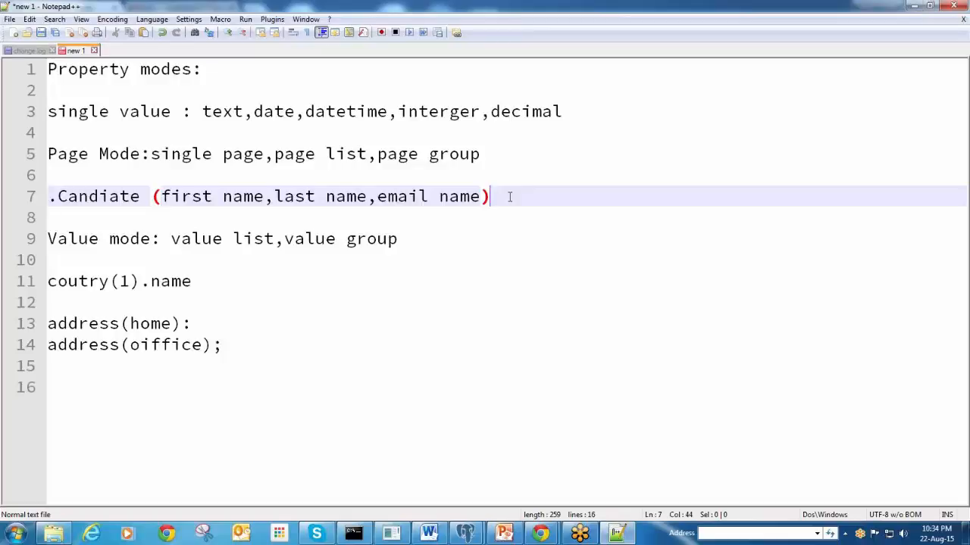
left_click(389, 154)
double_click(389, 154)
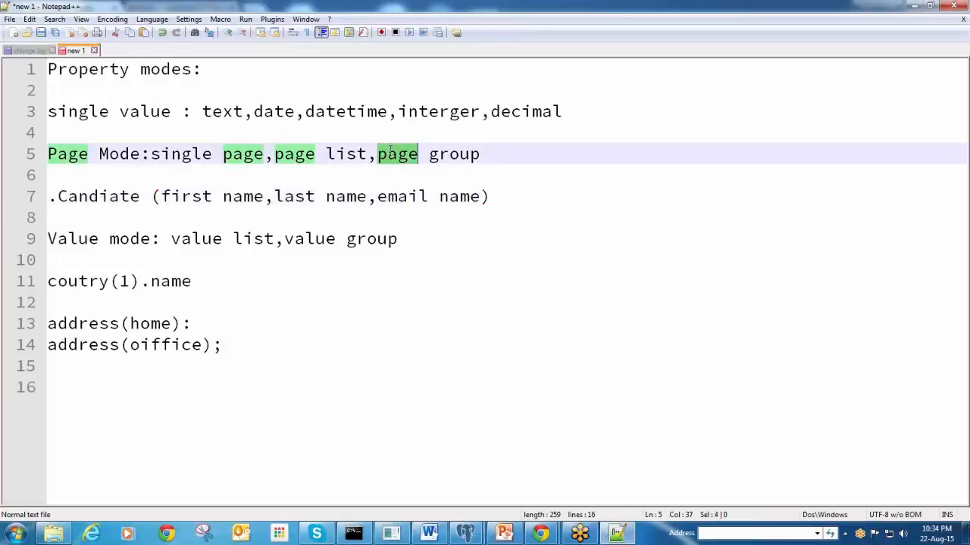
left_click(462, 153)
left_click(378, 154)
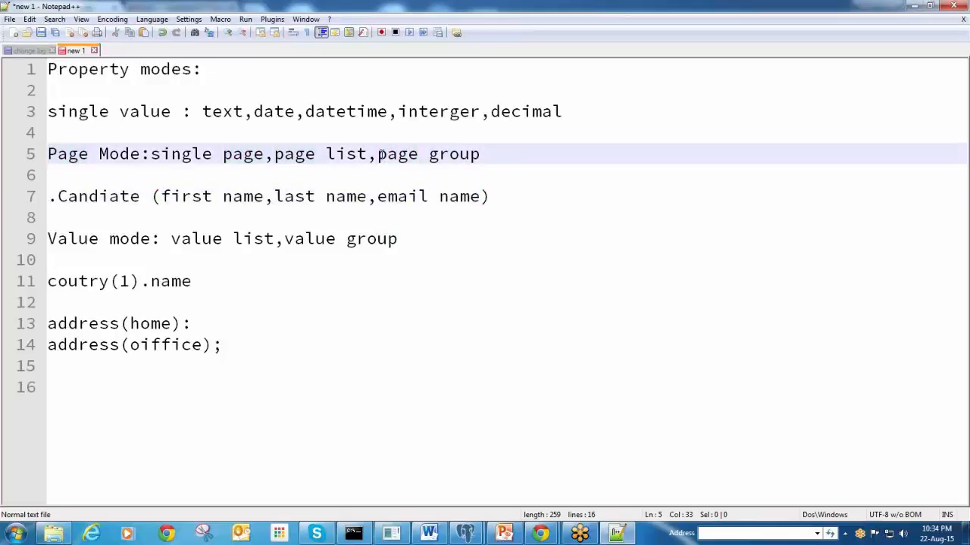
left_click_drag(378, 153, 488, 153)
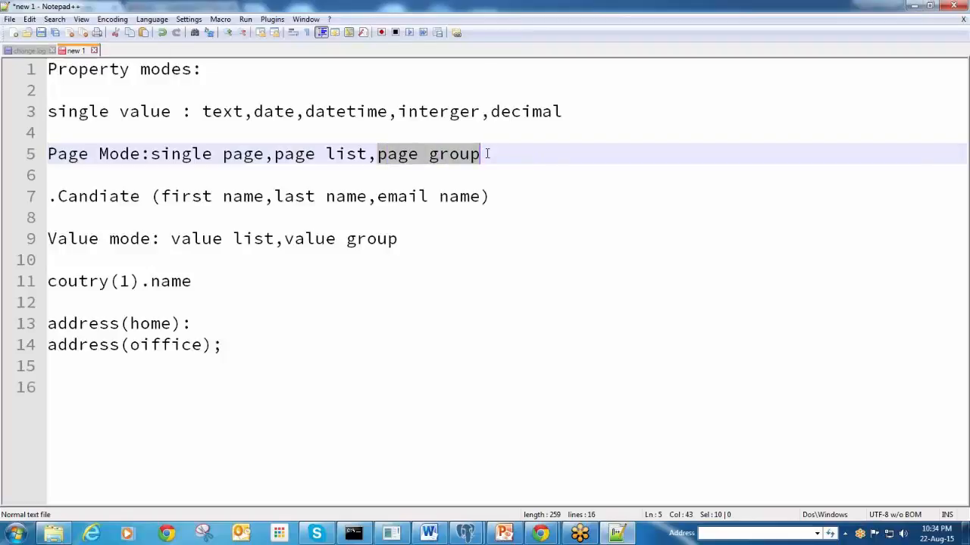
Insert blank lines below Page Mode and point out the old address lines
left_click(100, 179)
key("Return")
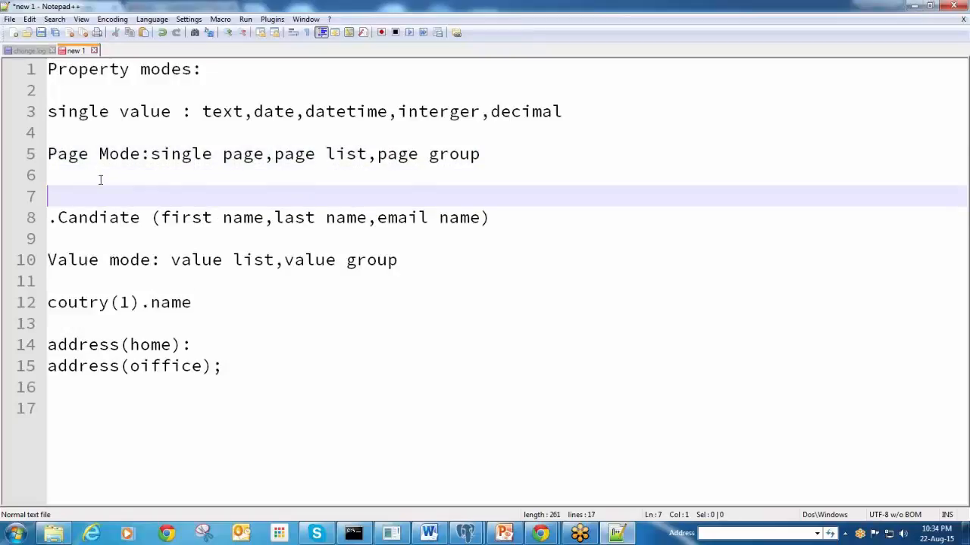
key("Return")
key("Up")
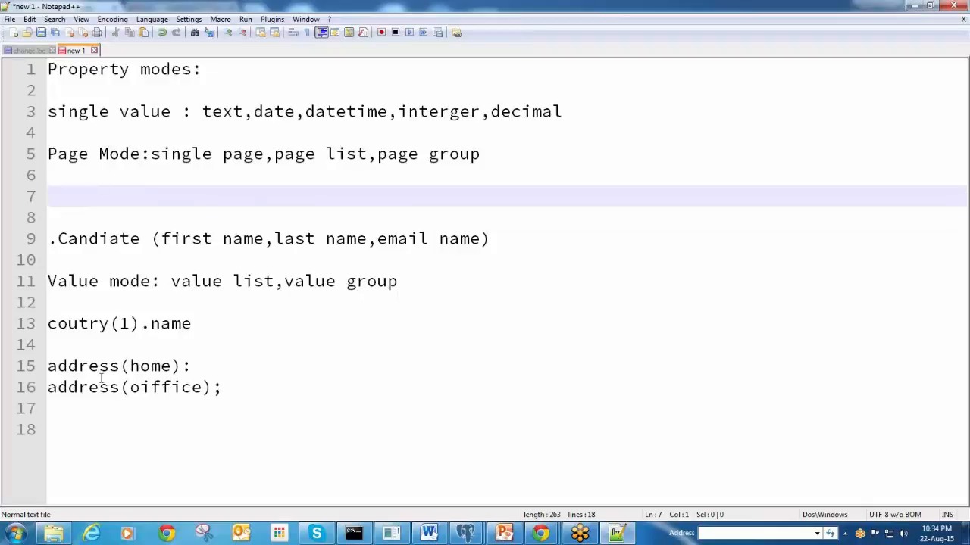
double_click(149, 366)
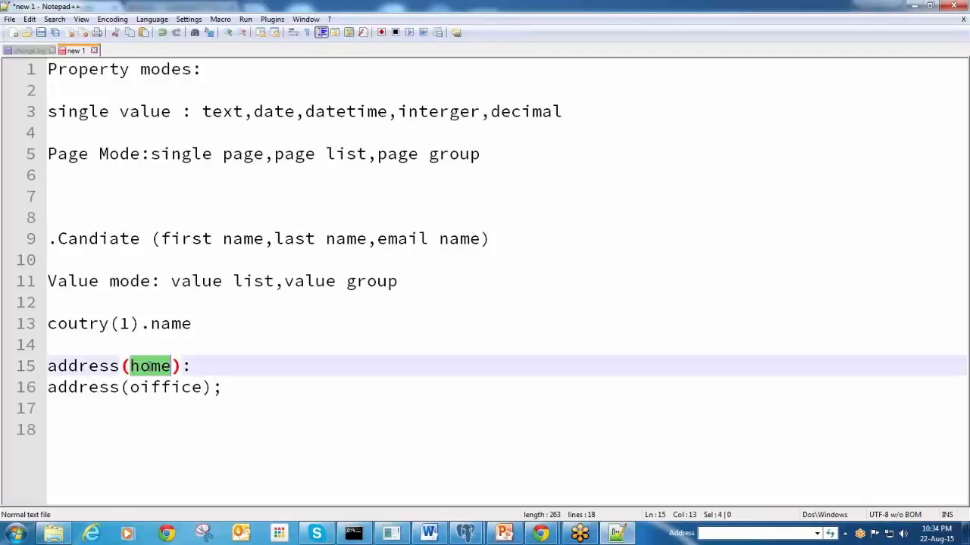
left_click_drag(236, 387, 48, 366)
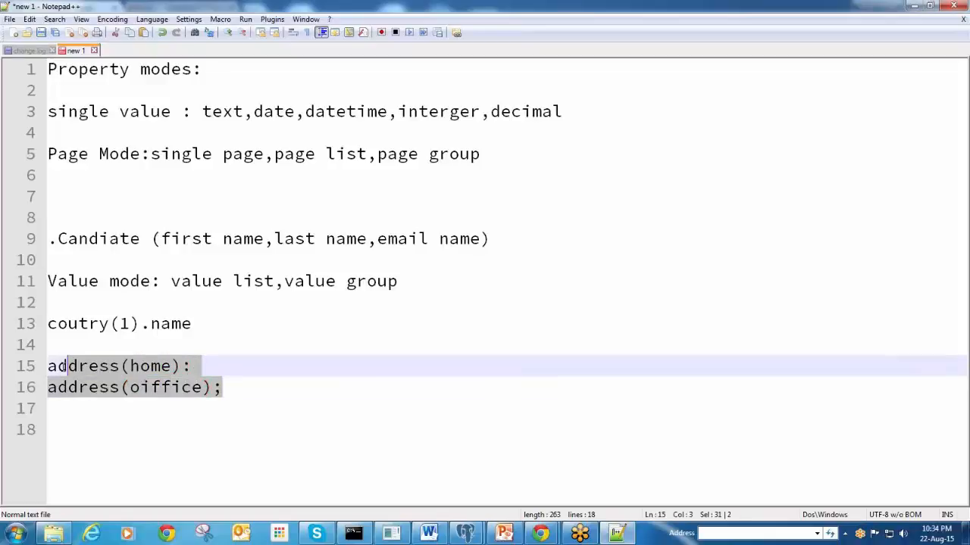
left_click(203, 365)
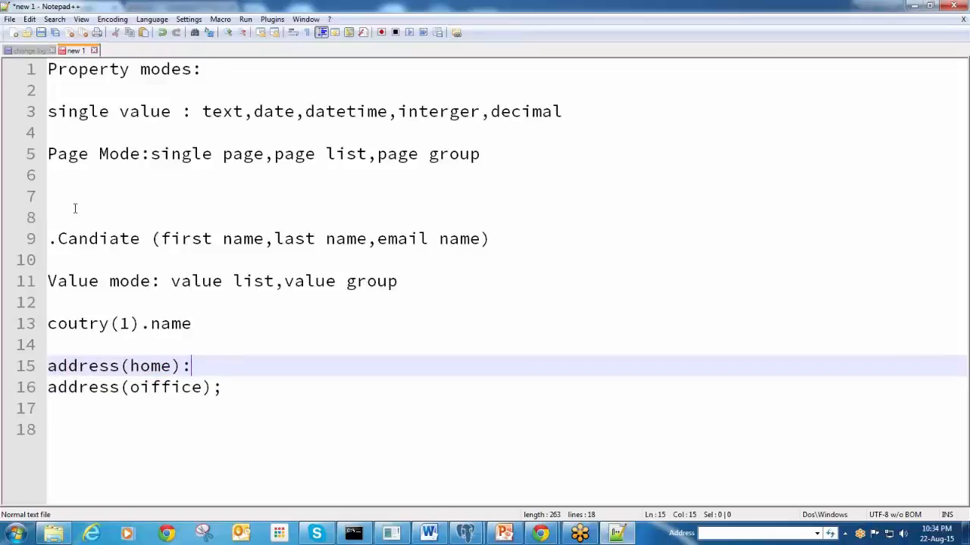
Add 'Address(home):sreest,pin;;;;;' on line 7 and delete the two old address lines
left_click(66, 185)
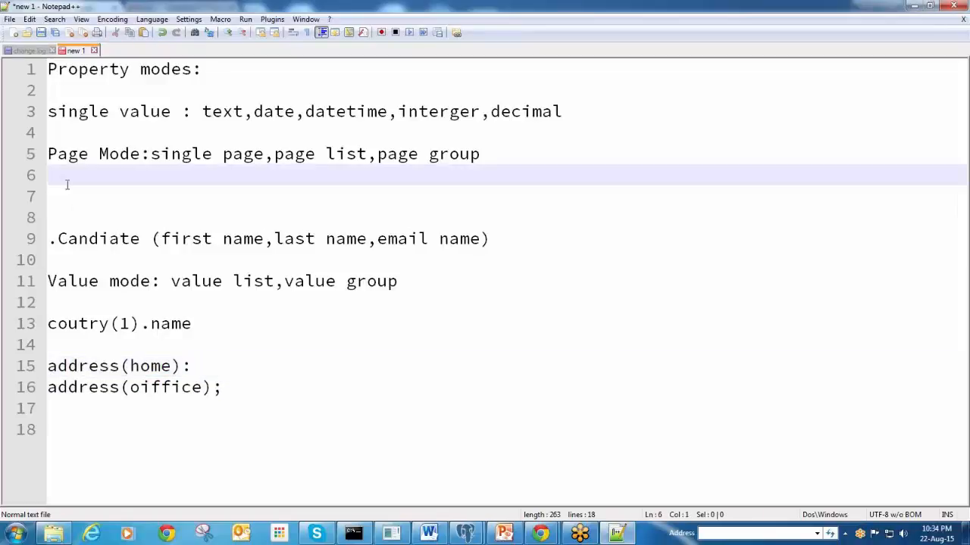
key("Return")
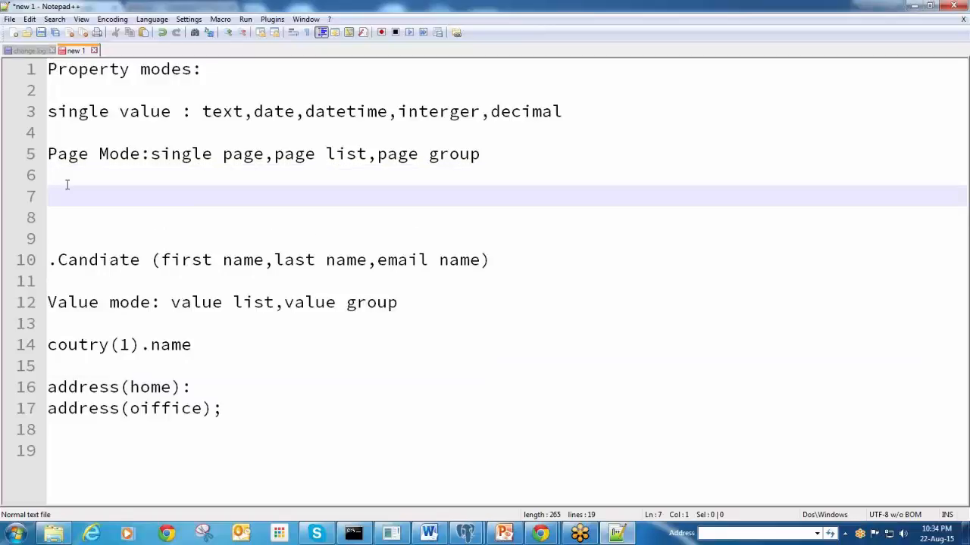
type("Address(h")
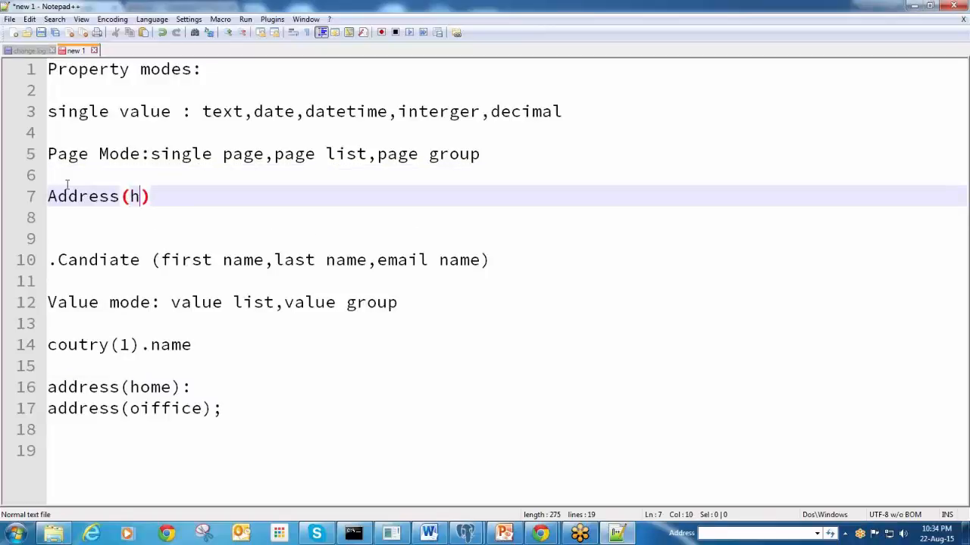
key("ctrl+Return")
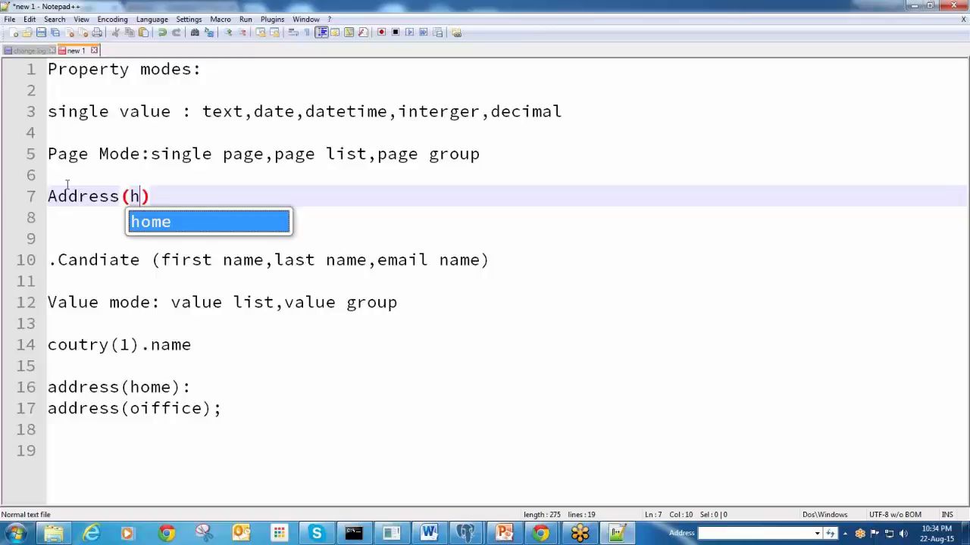
type("ome):")
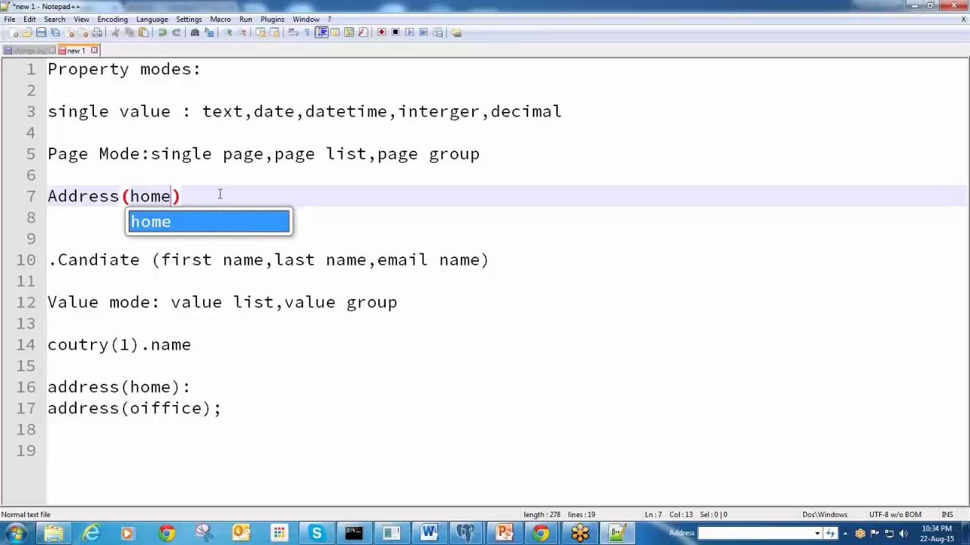
type("ste")
key("BackSpace")
key("BackSpace")
type("re")
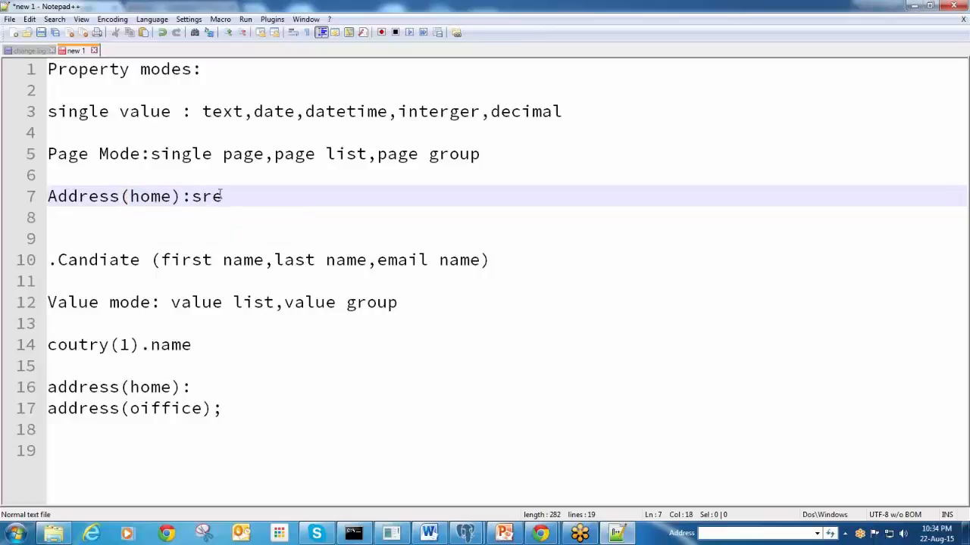
type("est,pin;;;;;")
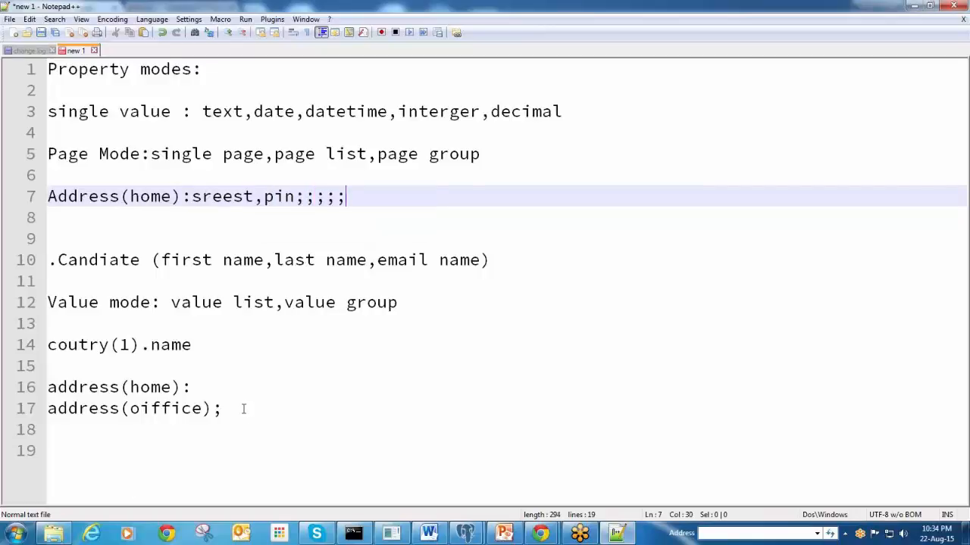
left_click_drag(242, 409, 39, 391)
key("Delete")
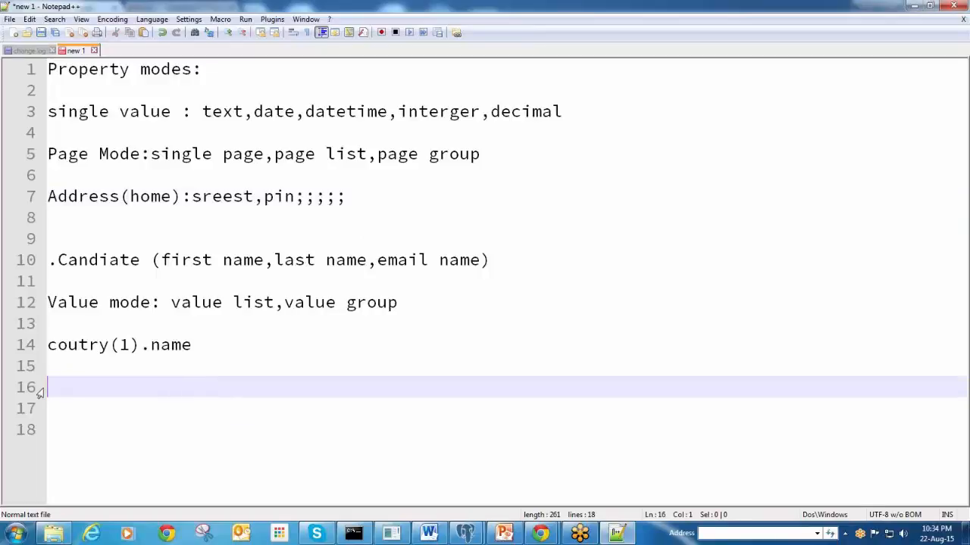
Add 'phone number(office)' and 'phone number(home)' lines, then minimize Notepad++
type("phone nu")
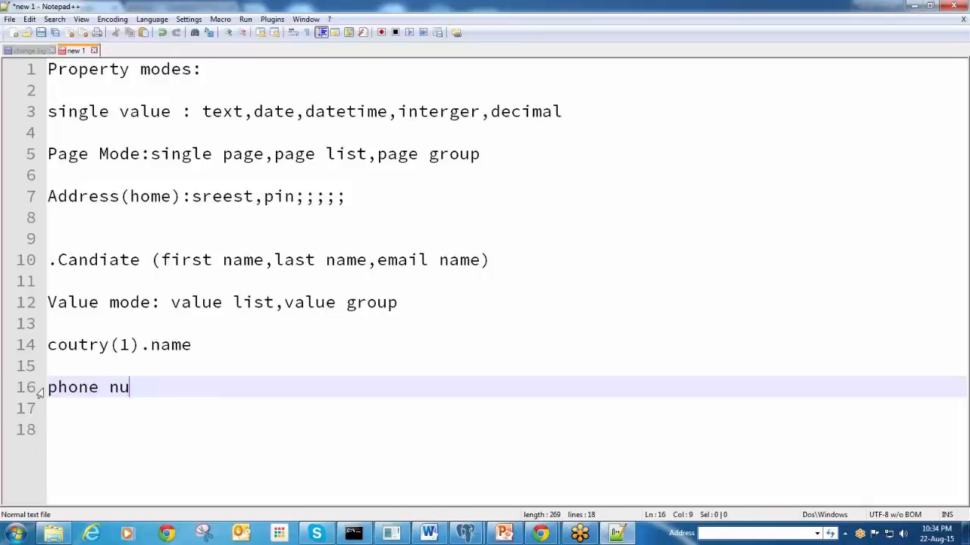
type("mber(o")
type("ffice)")
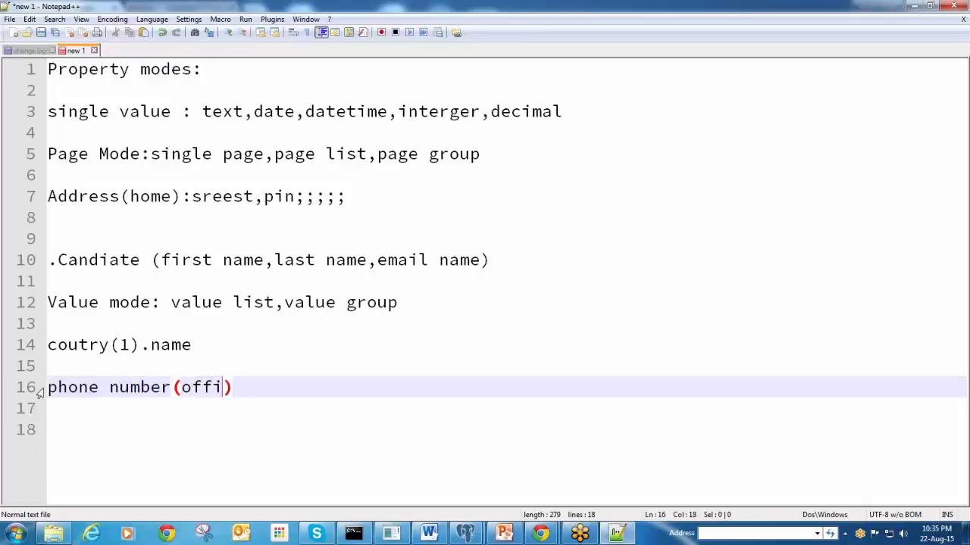
key("Return")
type("phone")
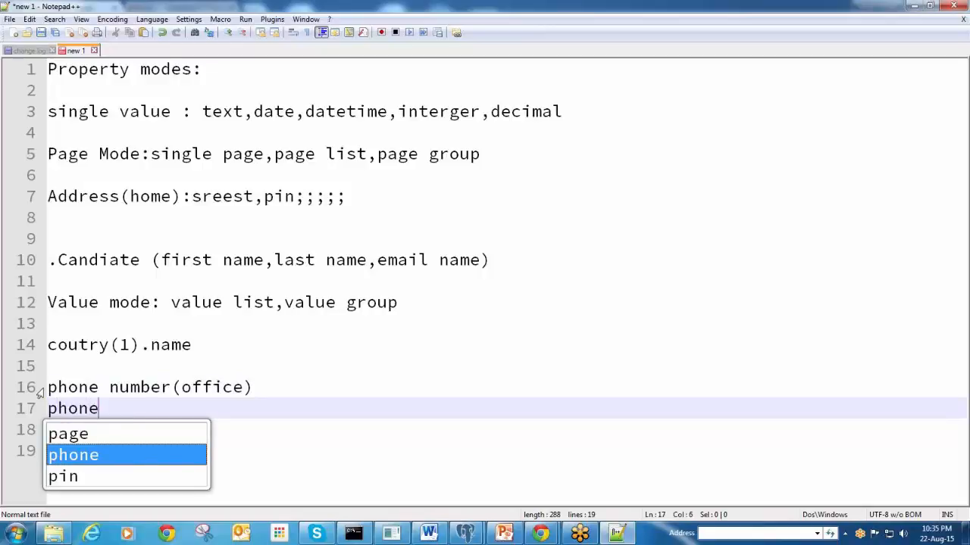
type(" numbe")
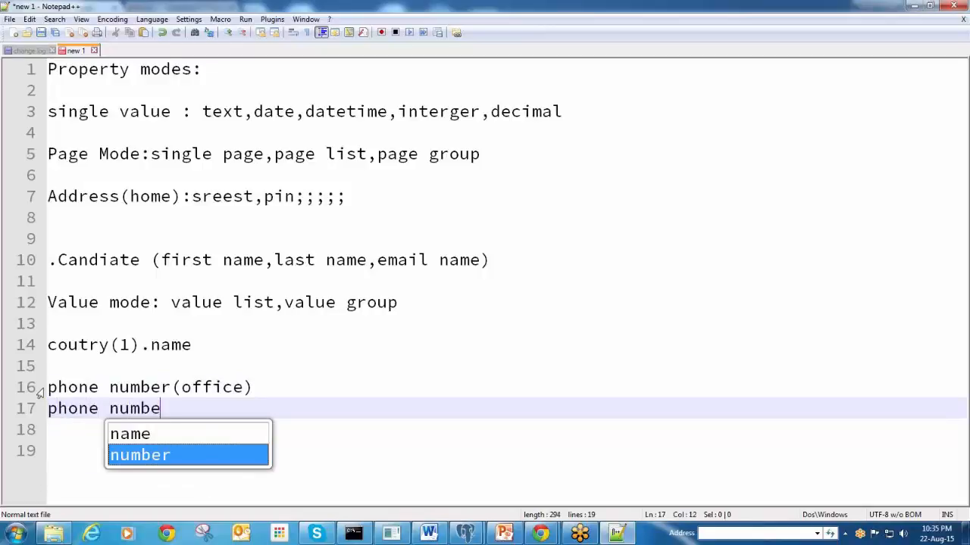
type("r(home)")
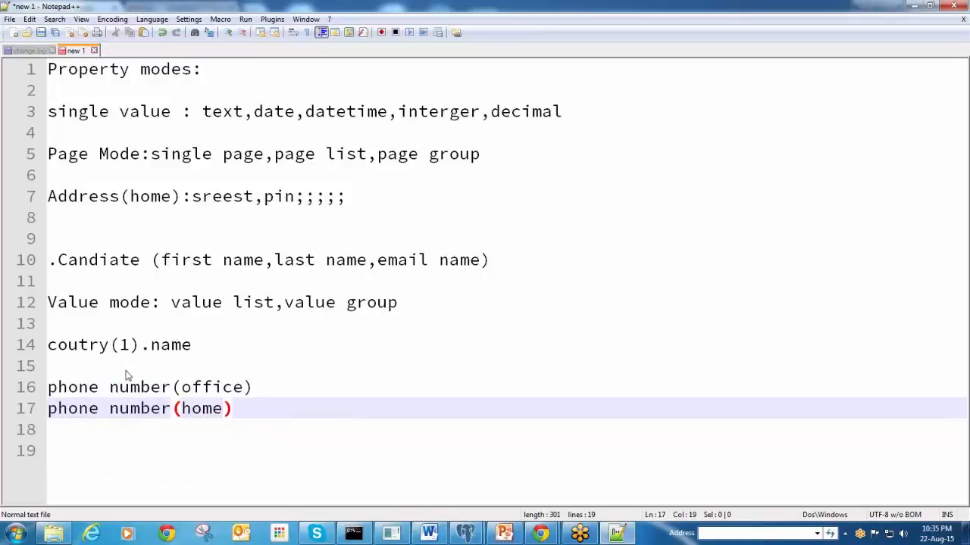
double_click(447, 154)
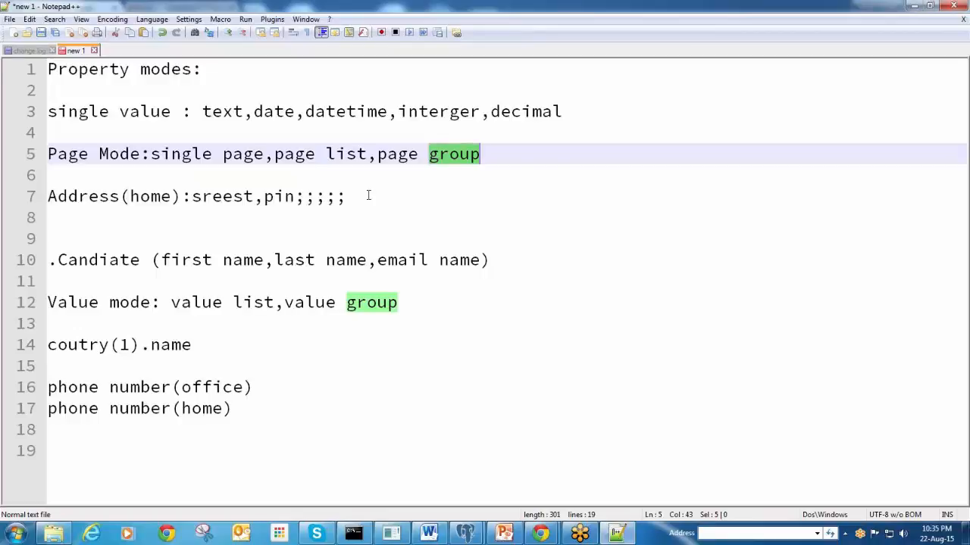
left_click(914, 6)
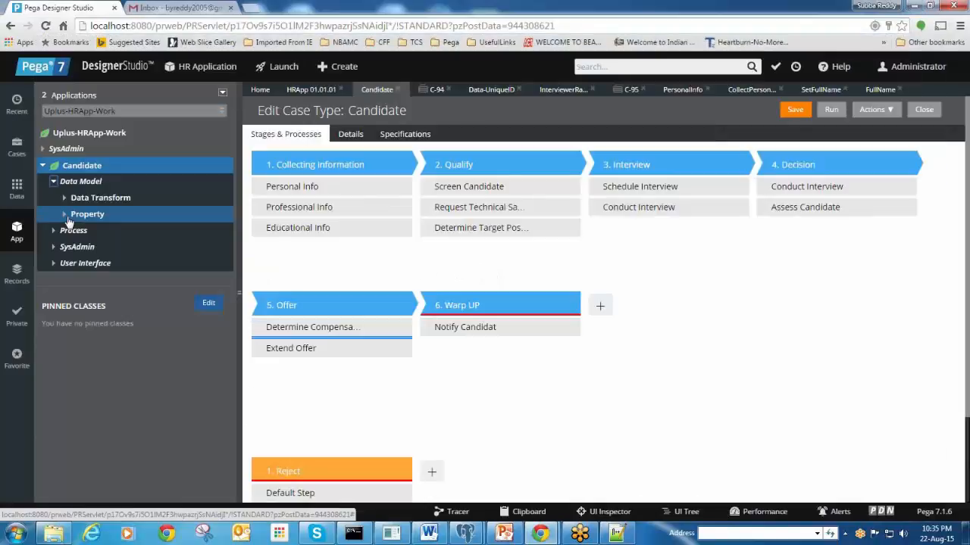
Expand Data Model > Property > Candidate in the App Explorer and open the Candidate property
left_click(65, 214)
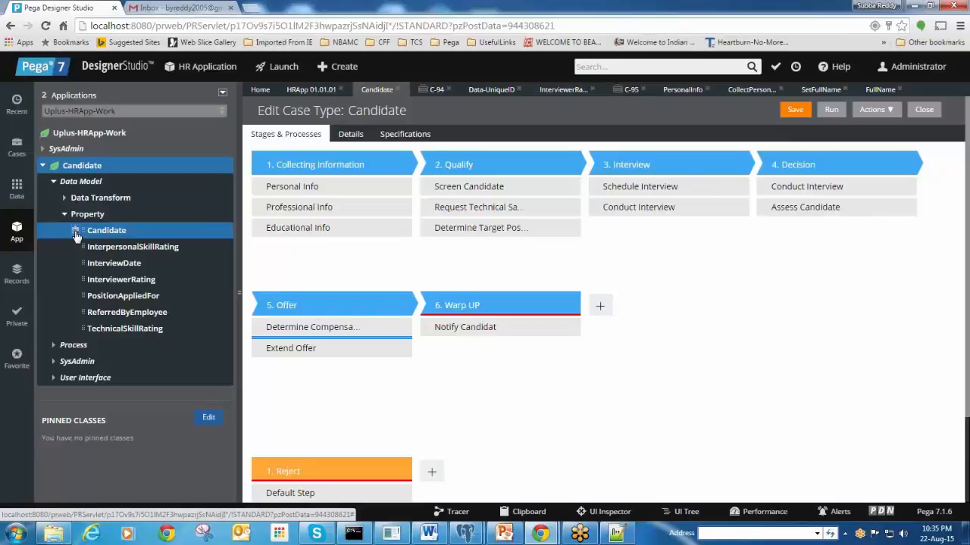
left_click(75, 231)
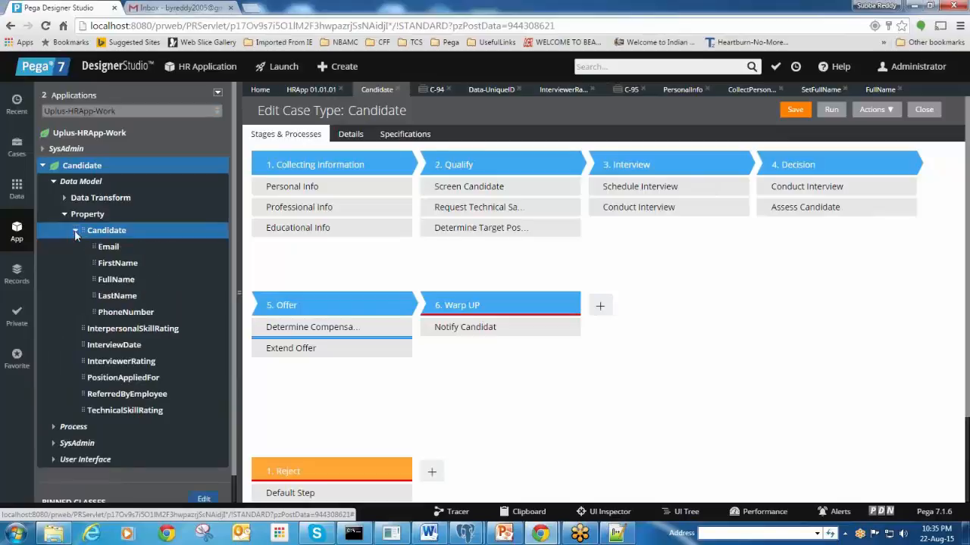
left_click(108, 254)
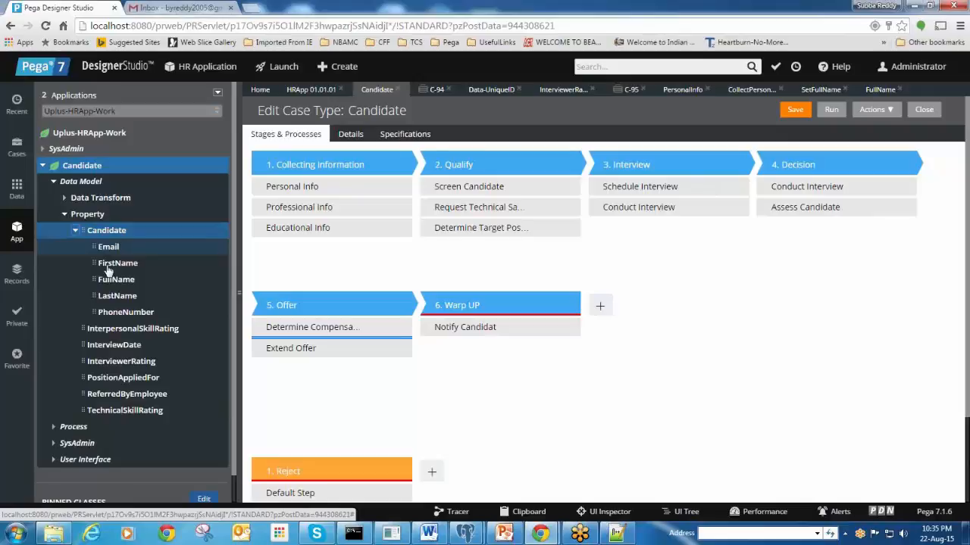
left_click(106, 233)
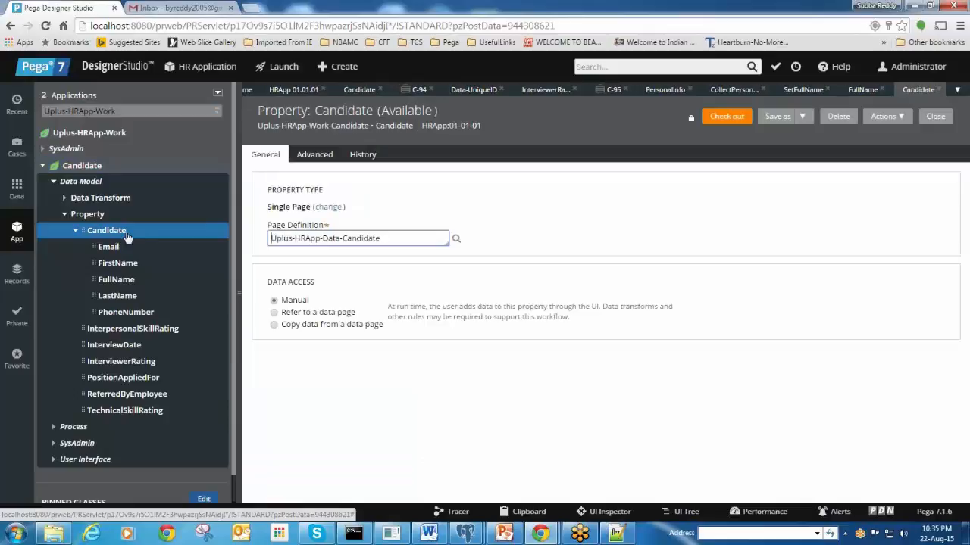
Inspect its Single Page type and Uplus-HRApp-Data-Candidate page definition, then list the property types
left_click_drag(265, 206, 307, 206)
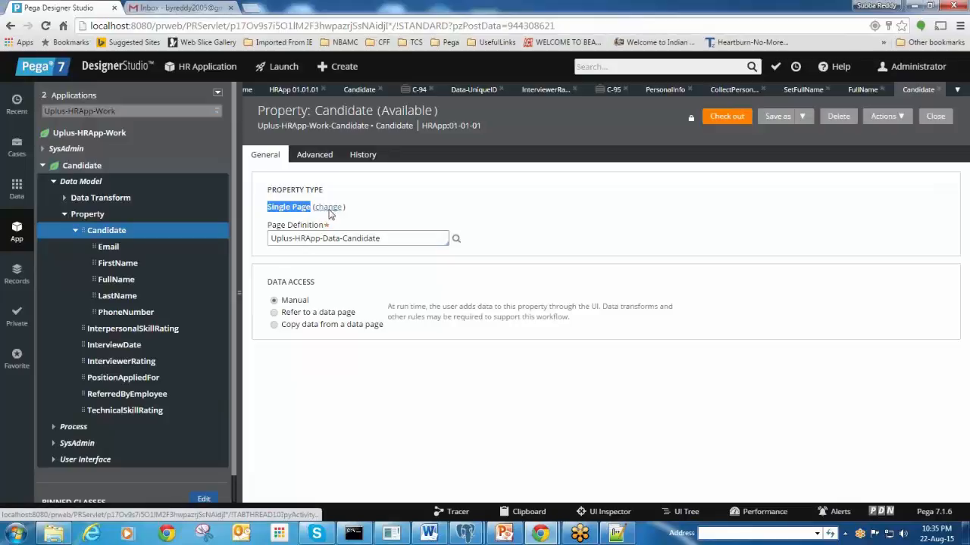
left_click(395, 238)
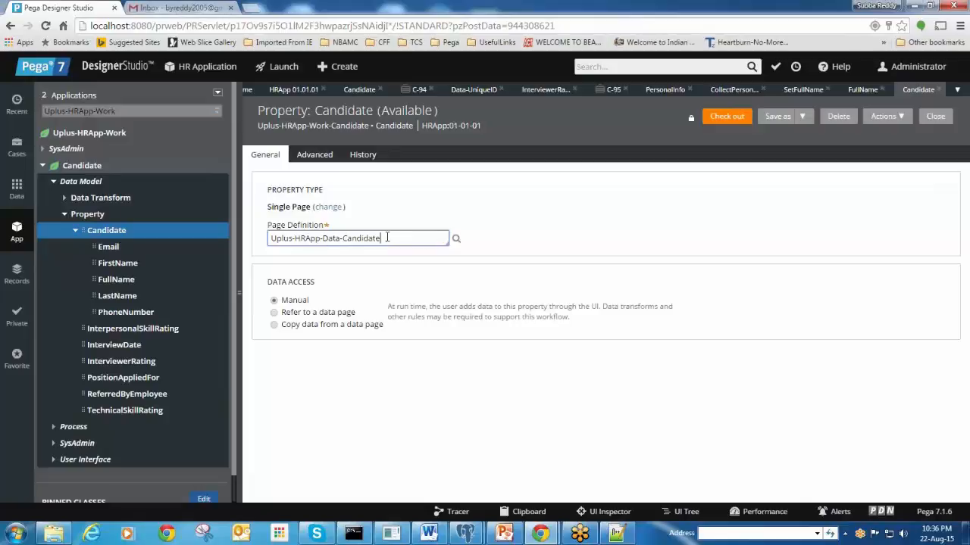
left_click_drag(387, 237, 227, 238)
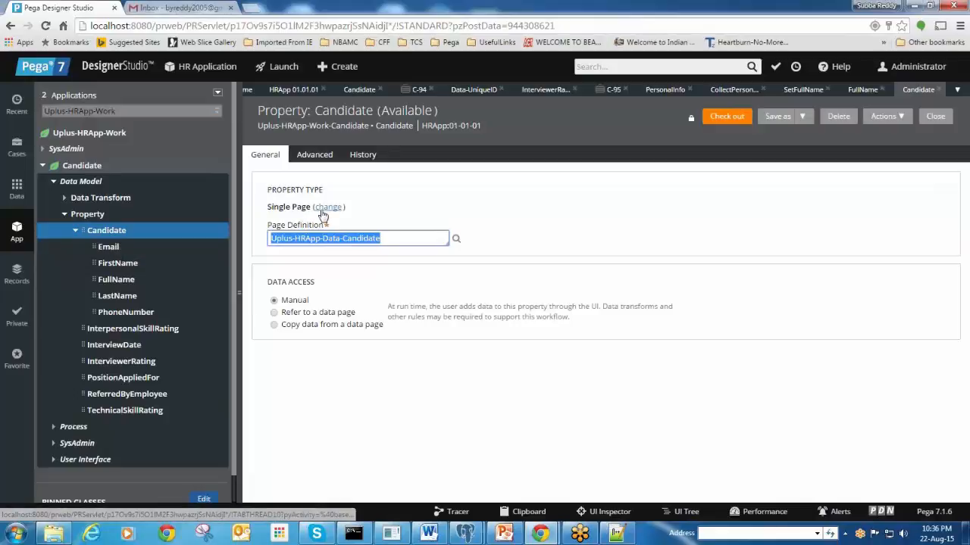
left_click(322, 215)
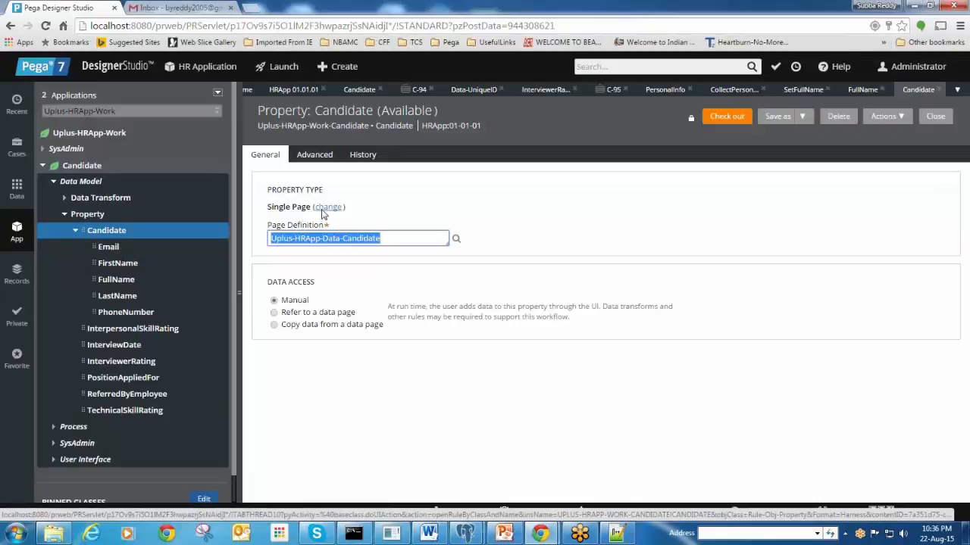
left_click(326, 207)
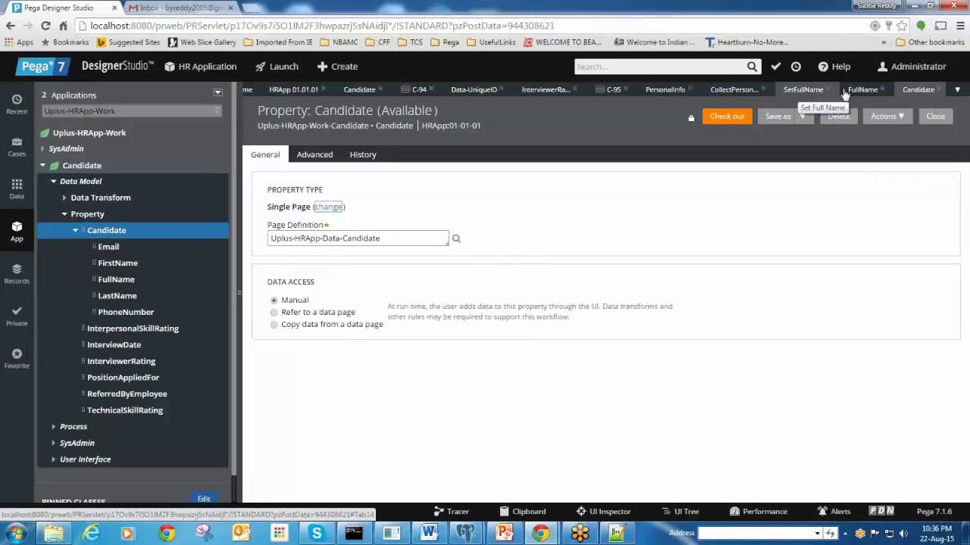
Open the SetFullName data transform and review its Set step's action choices without changing them
left_click(799, 91)
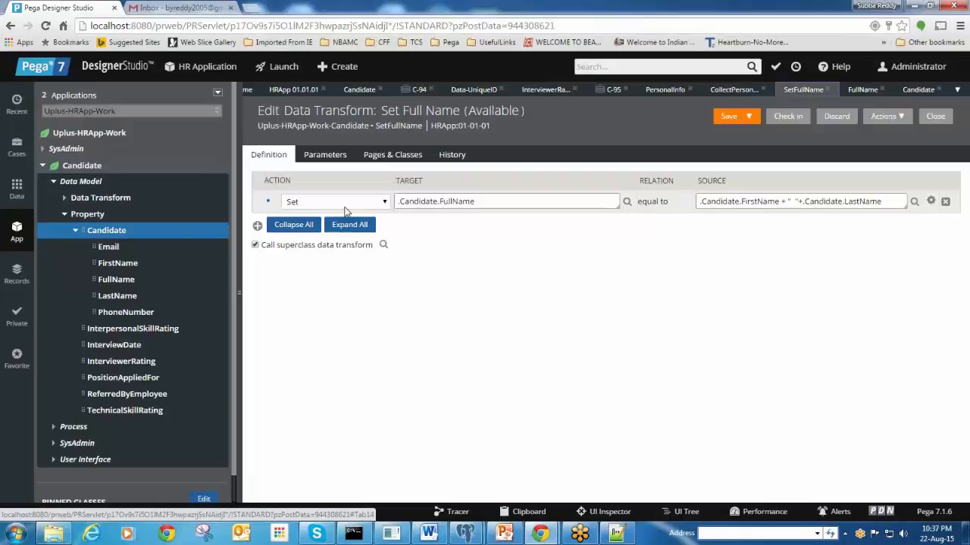
left_click(384, 203)
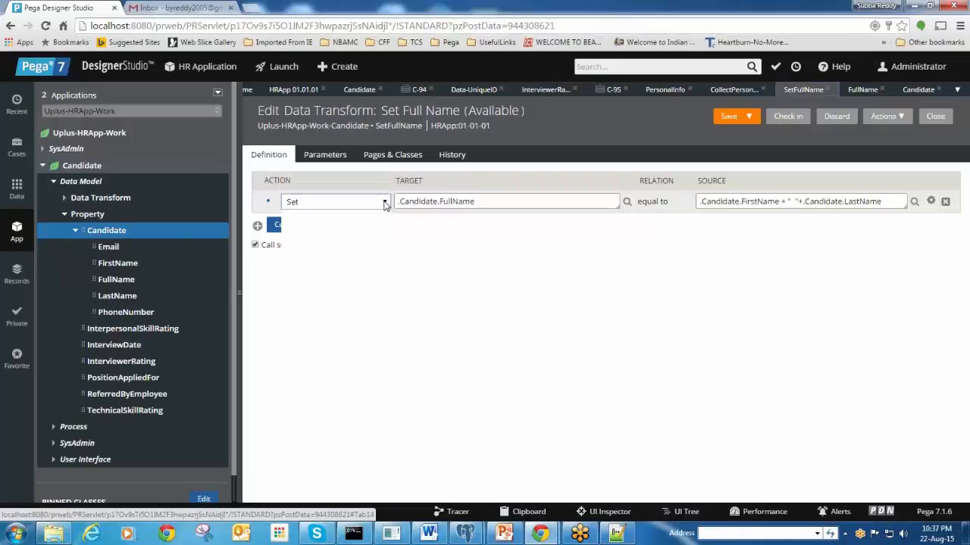
left_click(503, 279)
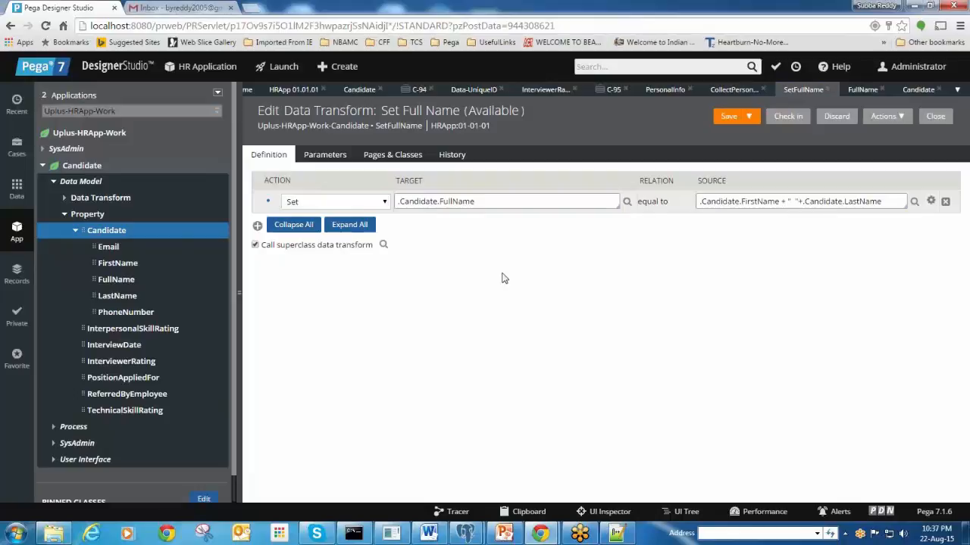
Add a second step with the Remove action, then open the Clipboard to look up page names
left_click(257, 227)
left_click(379, 225)
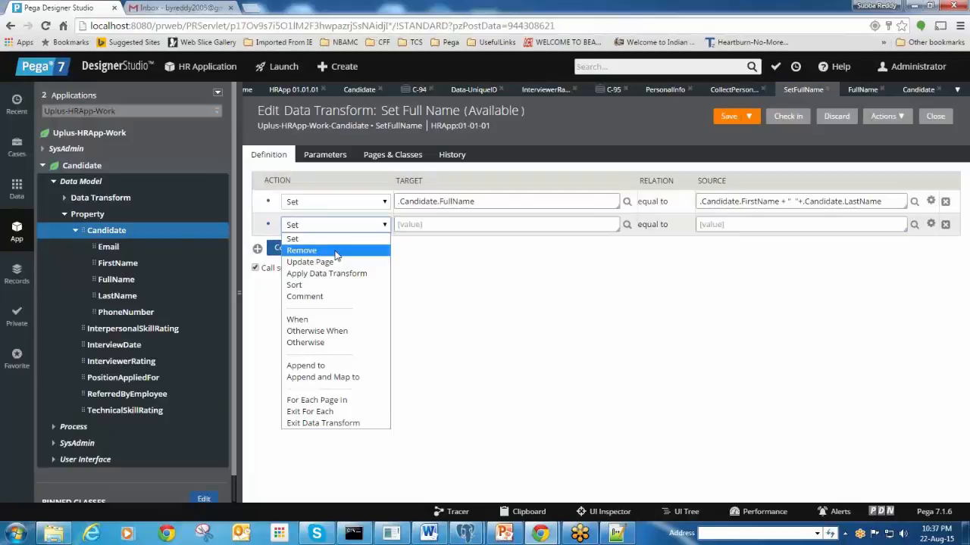
left_click(336, 251)
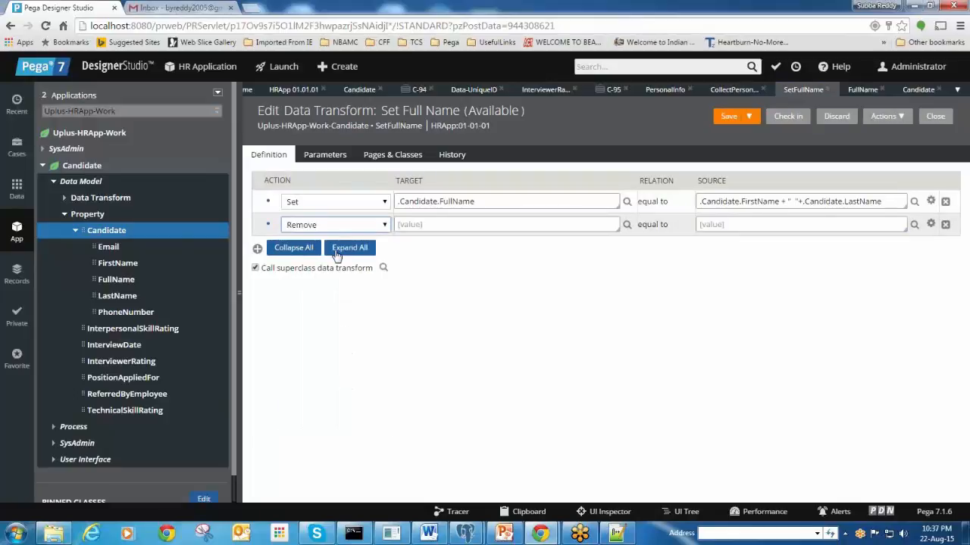
left_click(415, 224)
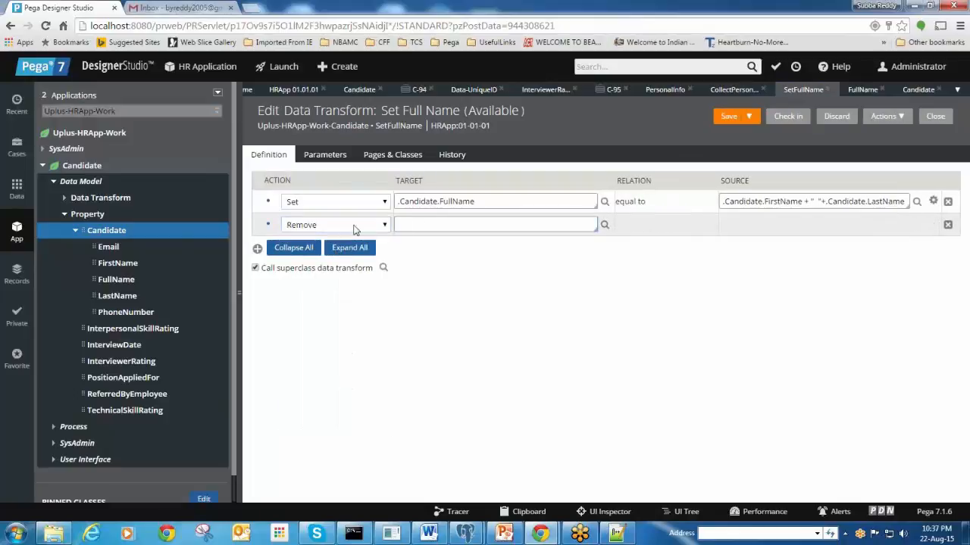
left_click(541, 515)
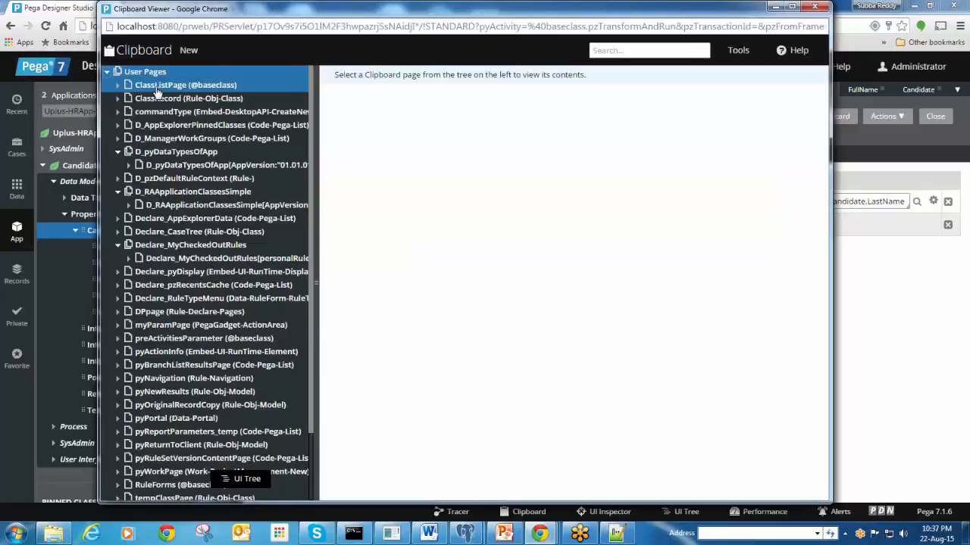
Scroll through the Clipboard's User Pages and close the Clipboard viewer
scroll(182, 435, "down", 3)
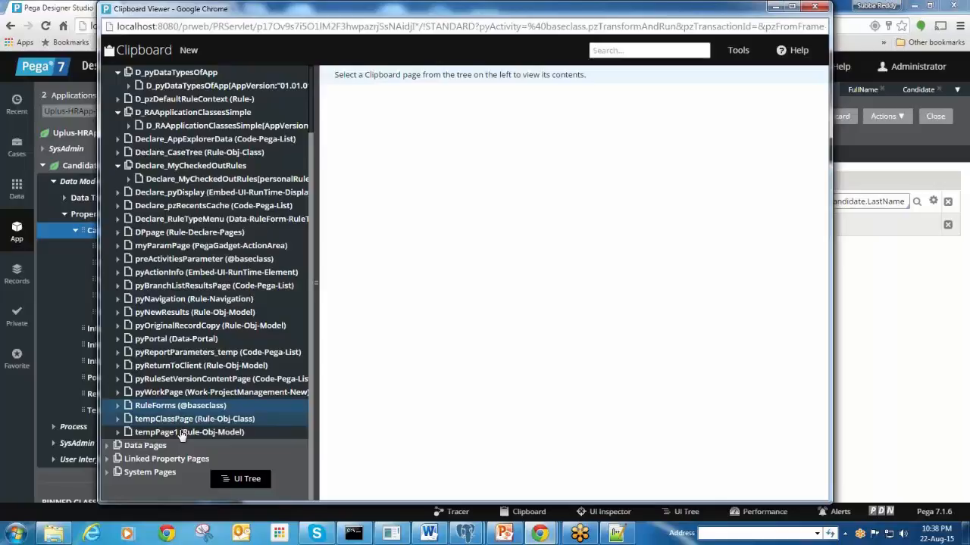
left_click(814, 7)
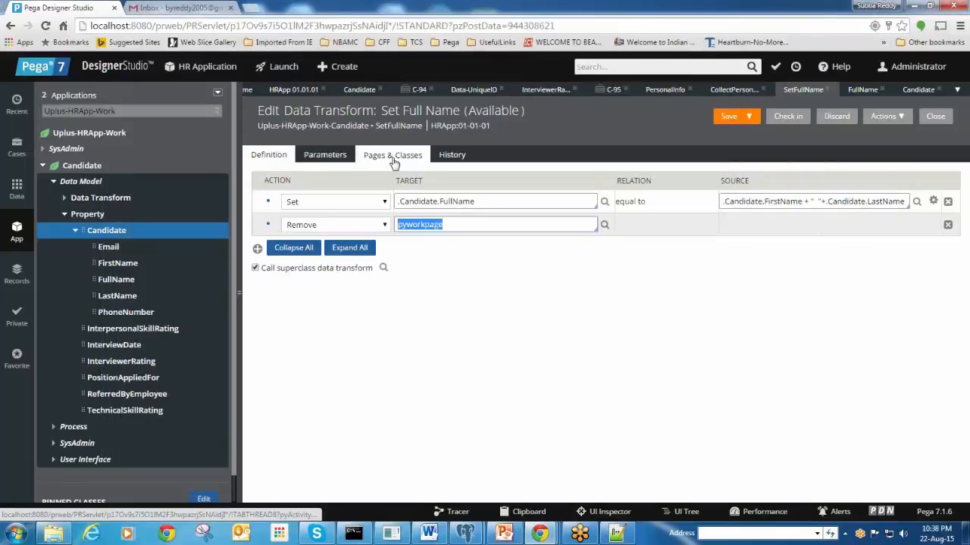
Enter pywork as a Page Name in the transform's Pages & Classes list
left_click(393, 163)
type("pywork")
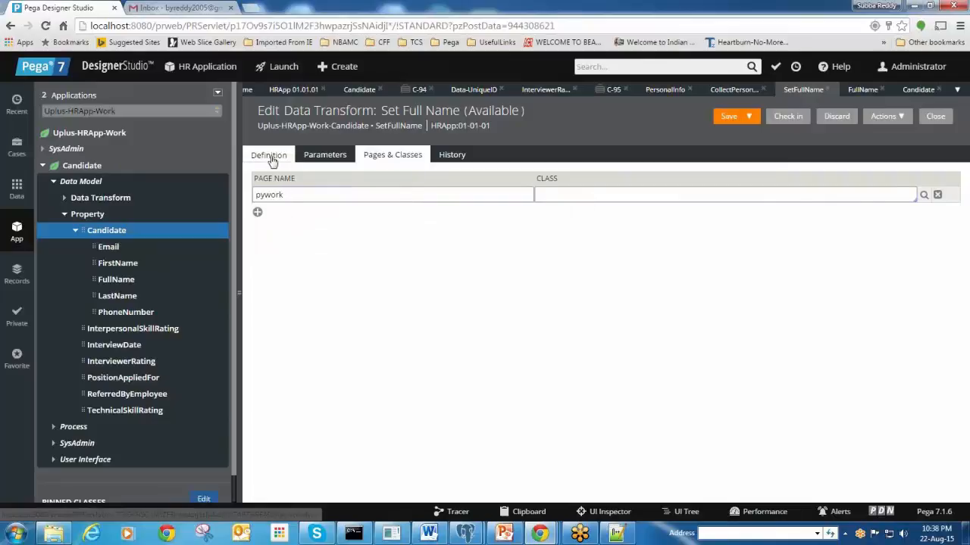
left_click(271, 159)
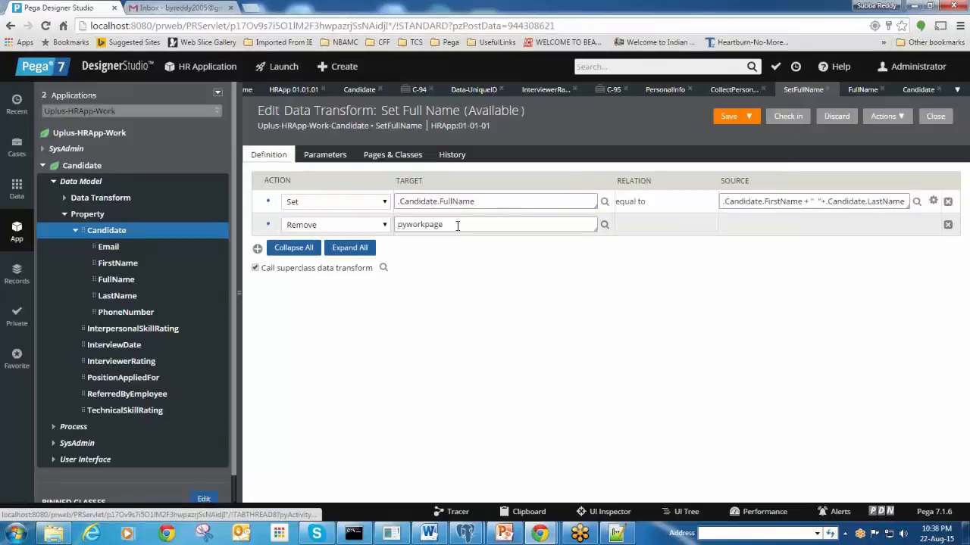
Clear the Remove step's pyworkpage target and bring up the Clipboard viewer
left_click_drag(463, 226, 377, 229)
key("BackSpace")
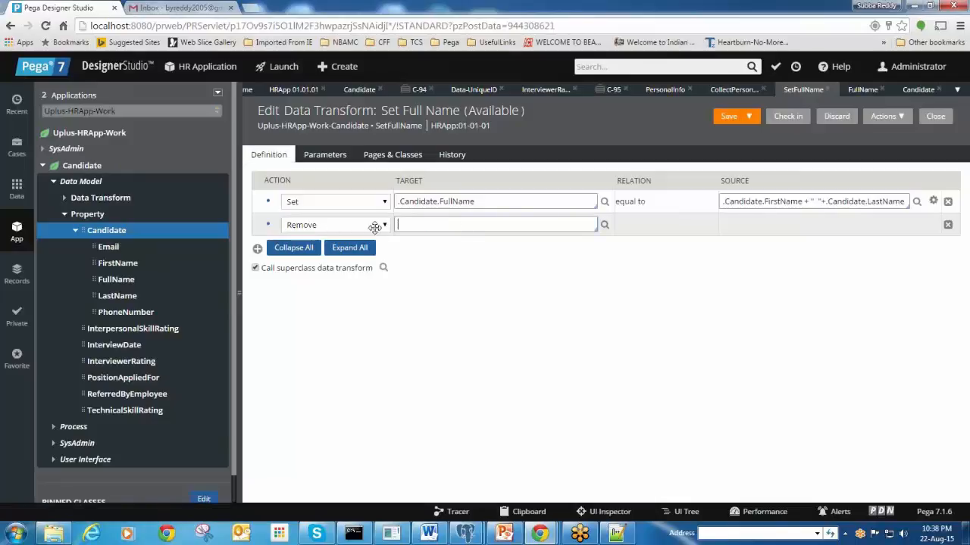
left_click(382, 225)
left_click(453, 289)
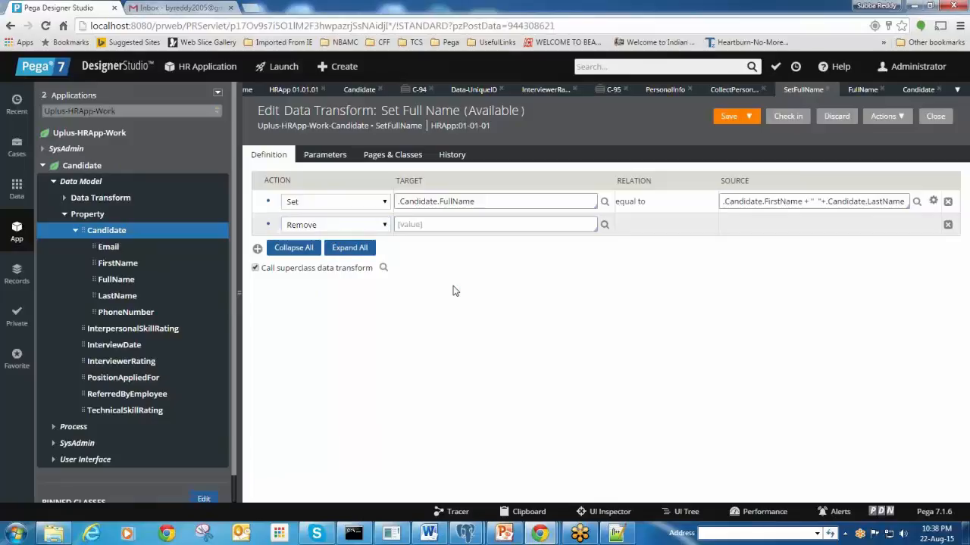
left_click(174, 7)
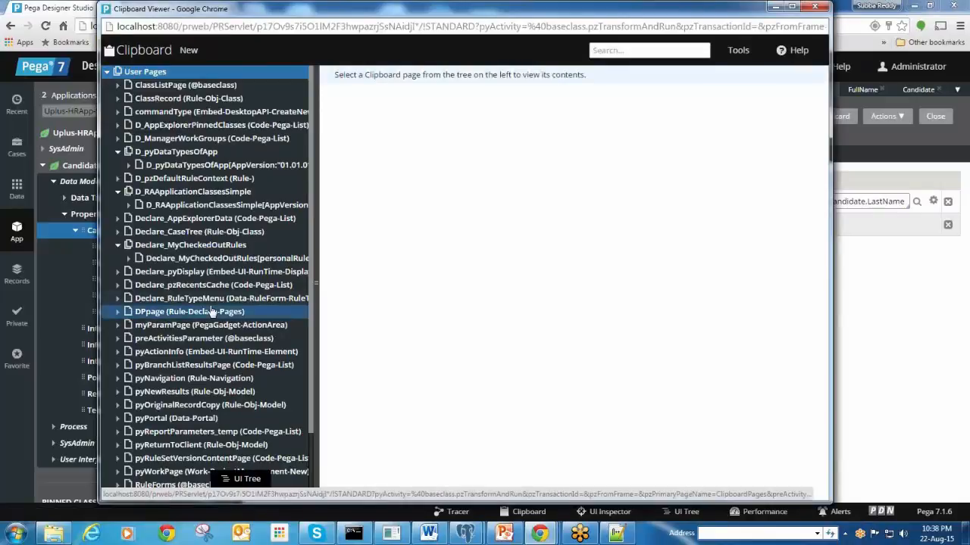
Inspect a user page in the Clipboard, close it, and add a third step to the transform
scroll(213, 312, "down", 2)
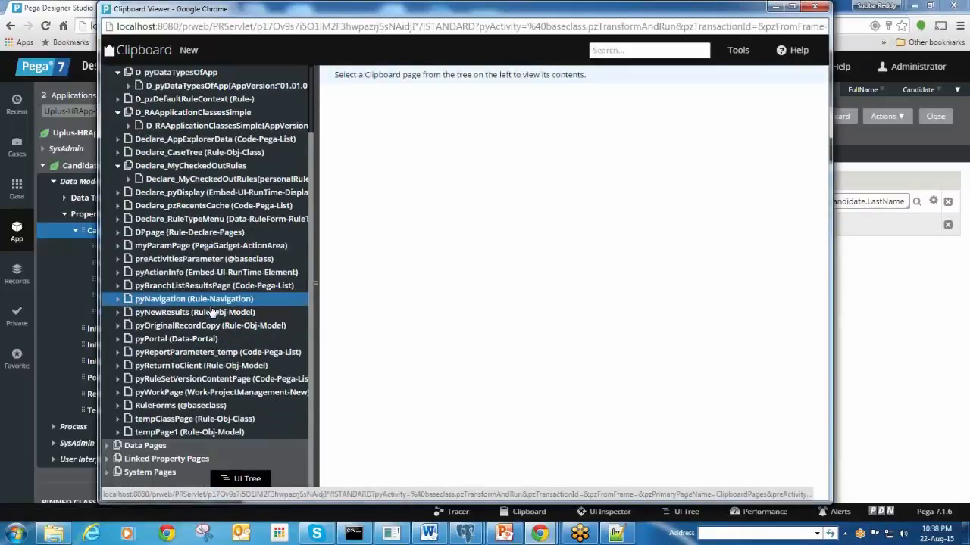
left_click(185, 247)
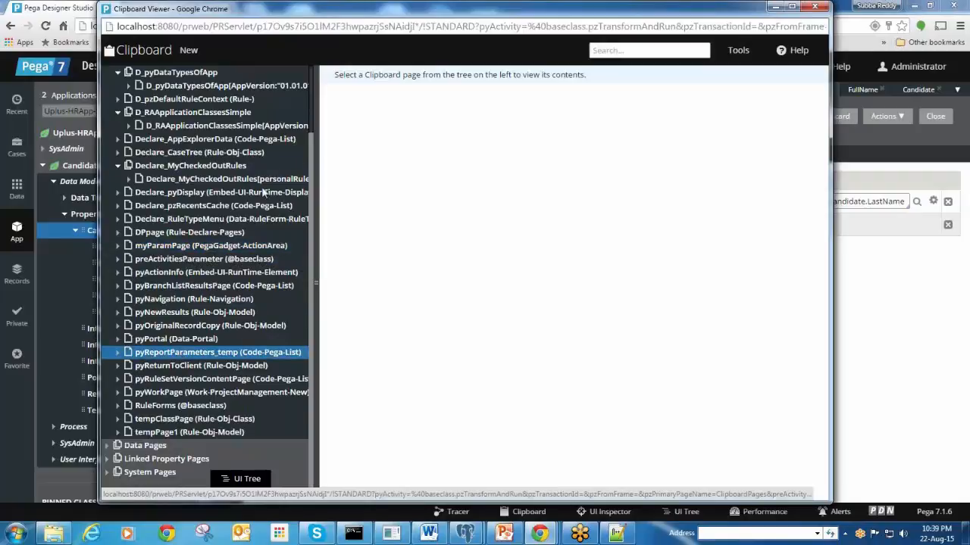
left_click(771, 7)
left_click(258, 249)
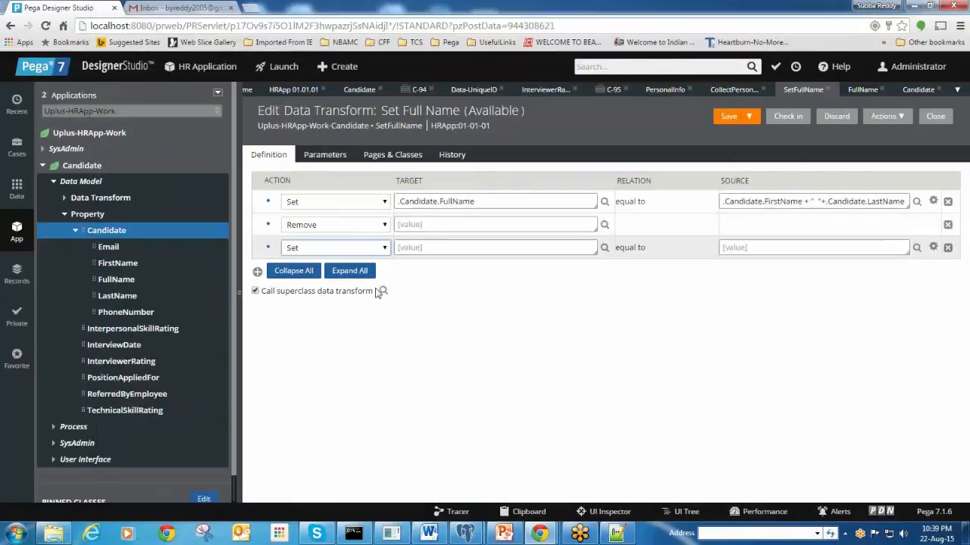
Make the third step an Update Page action and collapse its nested rows
left_click(356, 248)
left_click(333, 283)
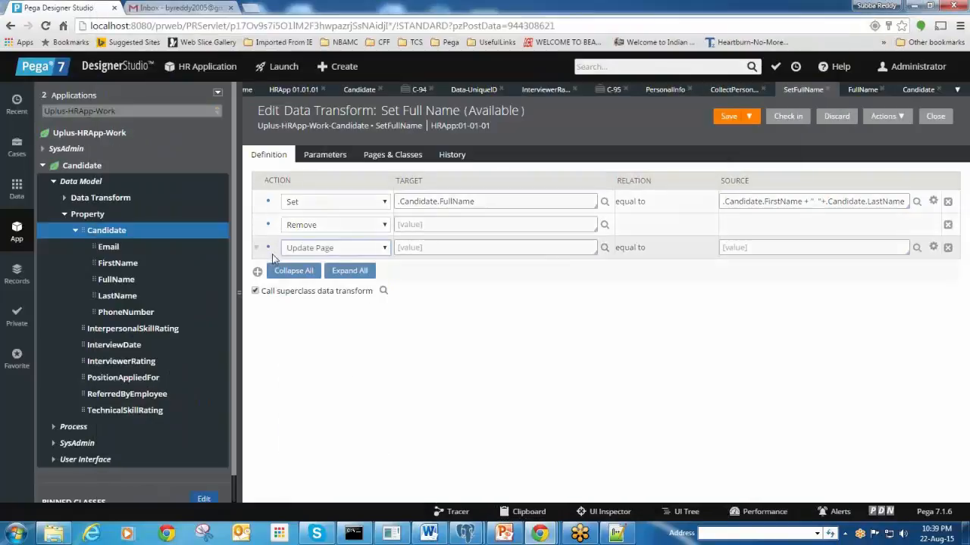
left_click(258, 250)
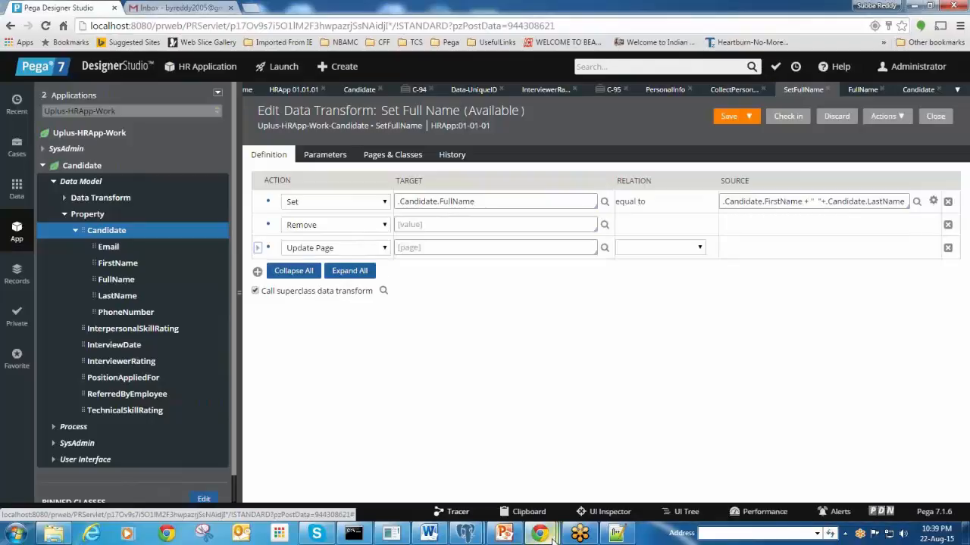
Switch to the Clipboard Viewer window and scroll its page tree to the top
mouse_move(553, 539)
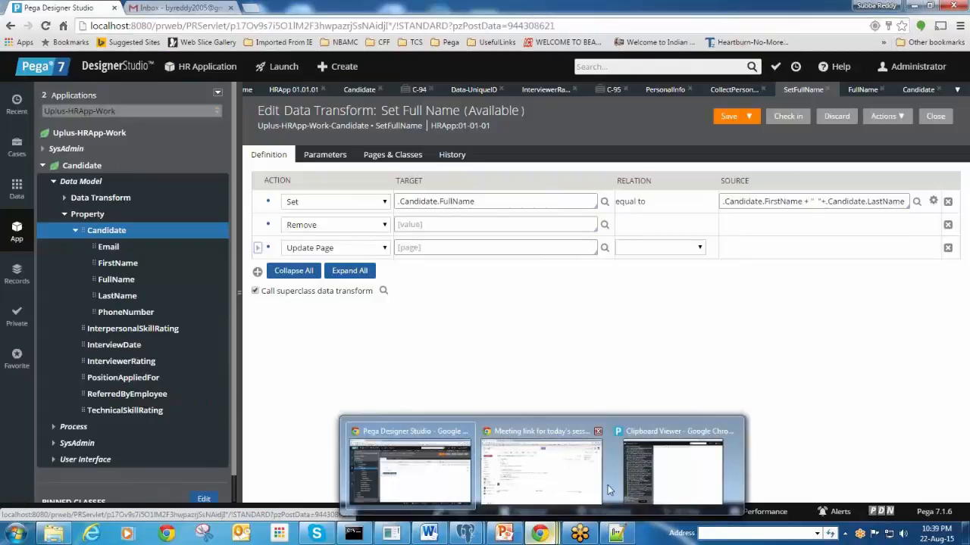
left_click(628, 477)
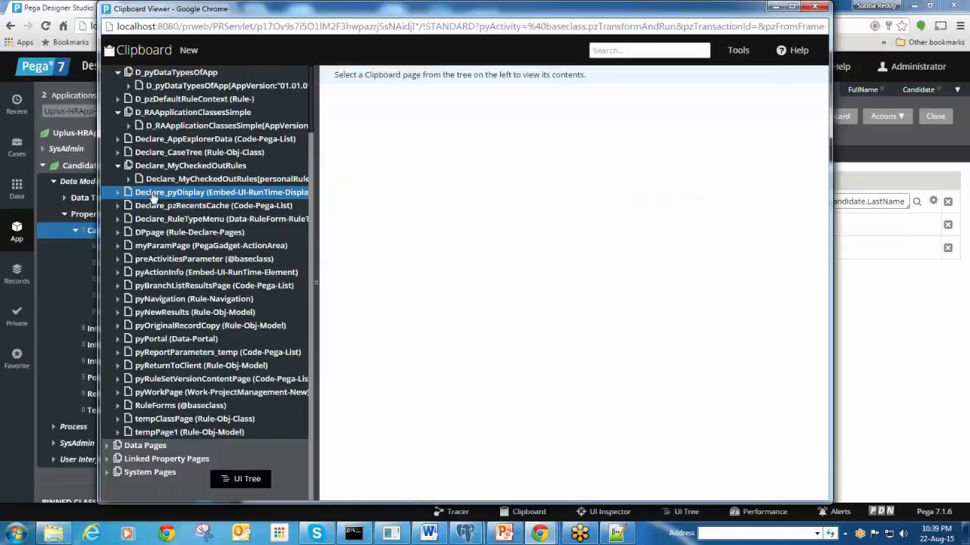
scroll(155, 192, "up", 2)
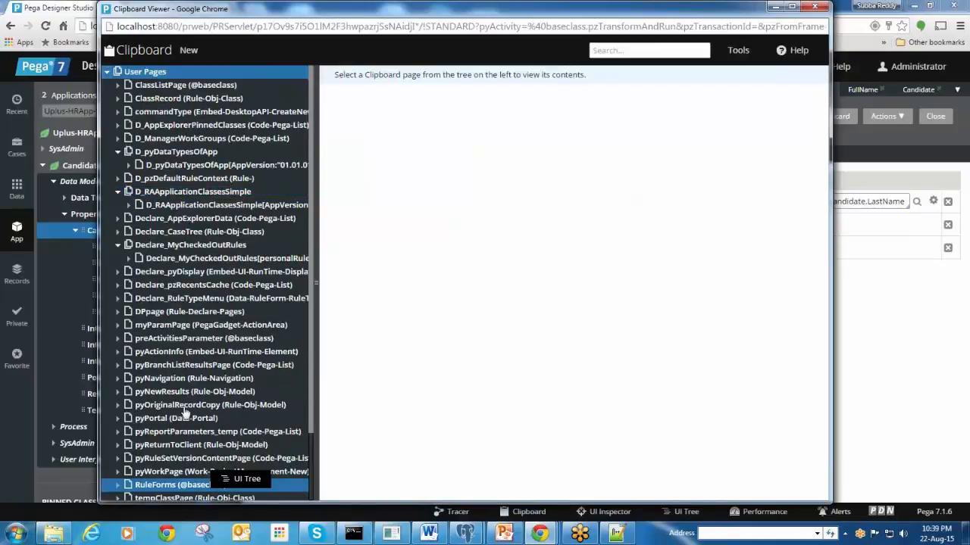
Expand the clipboard pages and select the Candidate page under pyWorkPage
left_click(118, 86)
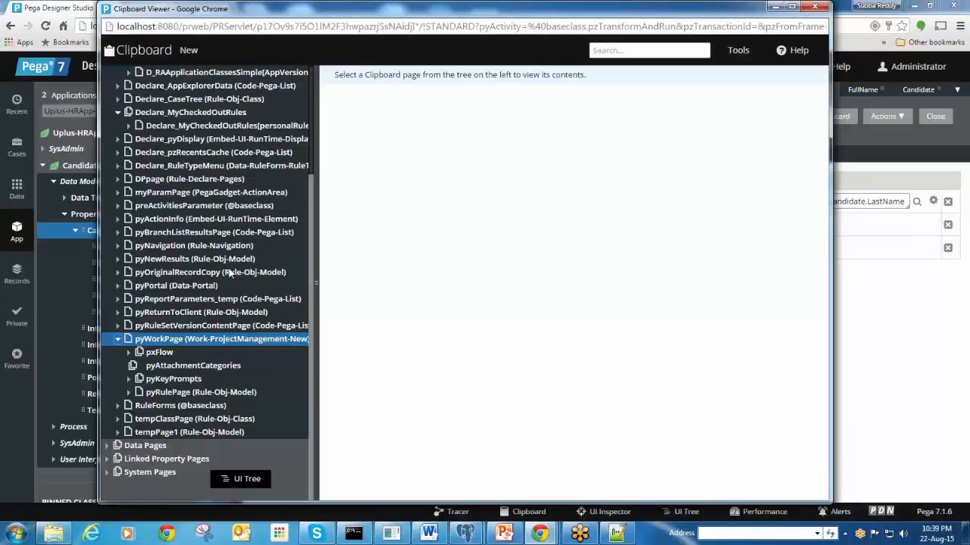
scroll(230, 273, "up", 3)
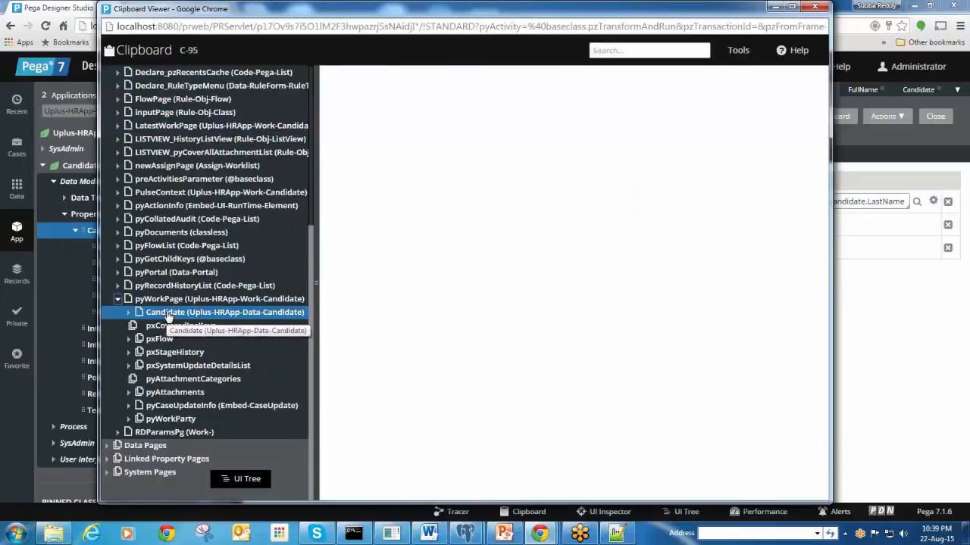
left_click(174, 313)
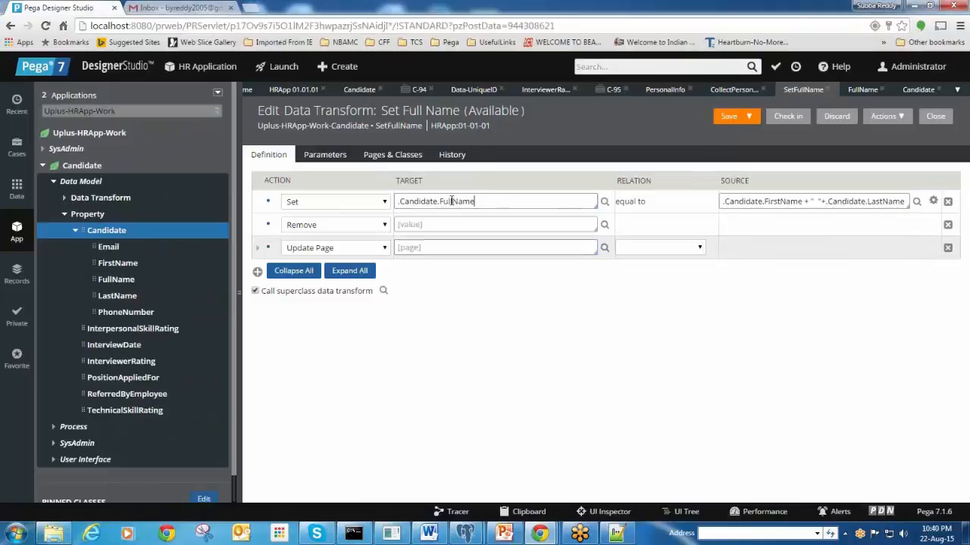
Declare pyWorkpage.Candidate as a Page Name in Pages & Classes, moving on to its Class field
left_click_drag(476, 202, 397, 203)
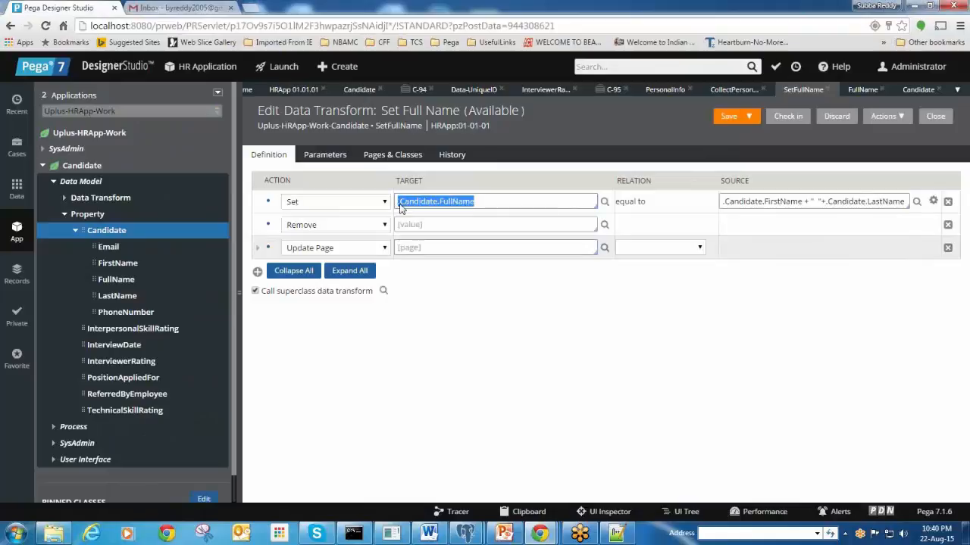
left_click(394, 159)
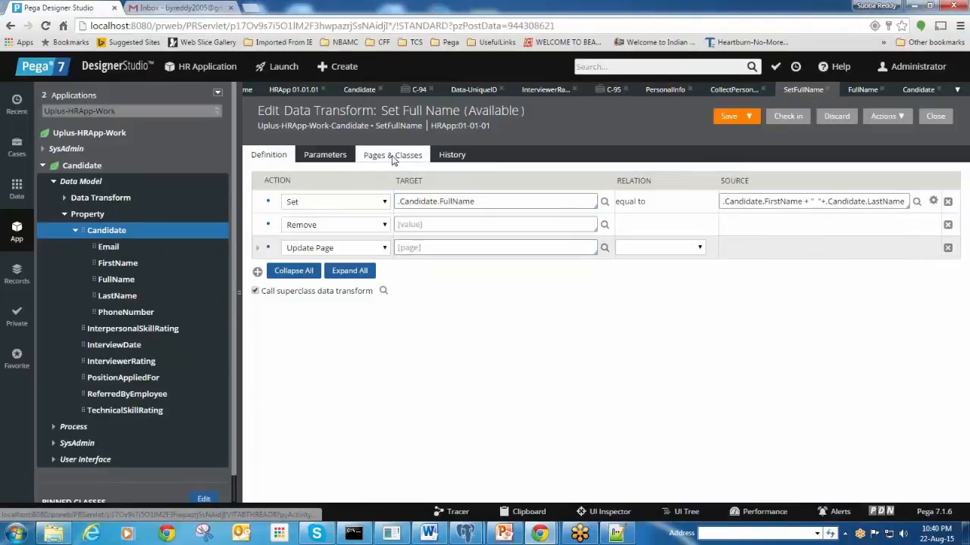
left_click(295, 195)
type("pyWor")
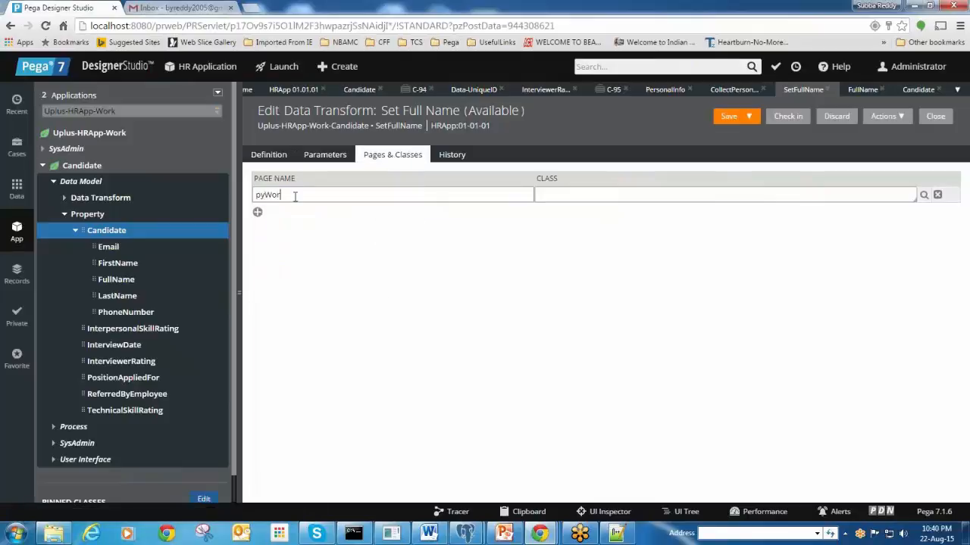
type("kpage.Ca")
type("ndidate")
left_click(558, 193)
left_click(536, 536)
Confirm in Clipboard Viewer that the Candidate page's class is Uplus-HRApp-Data-Candidate, then return to Set Full Name
left_click(669, 483)
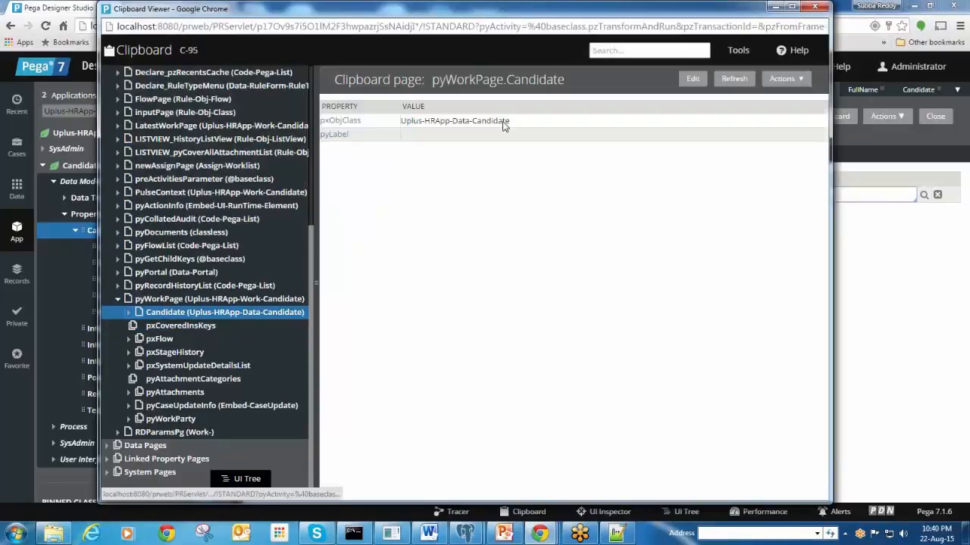
triple_click(503, 121)
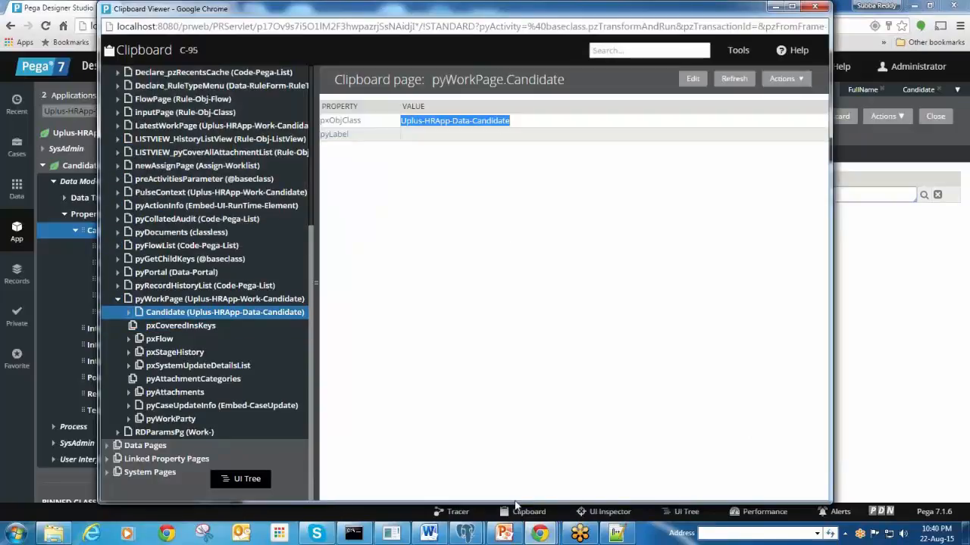
left_click(547, 535)
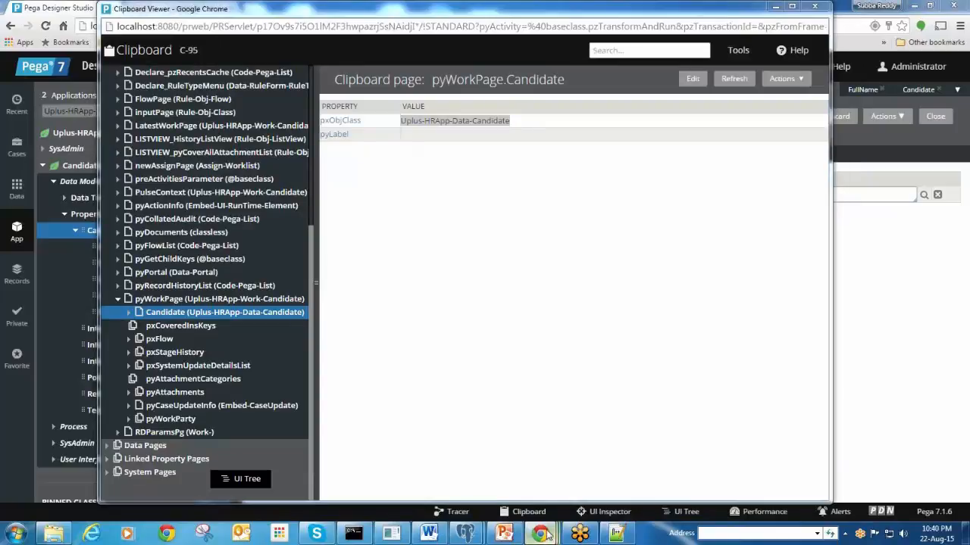
left_click(547, 535)
left_click(416, 507)
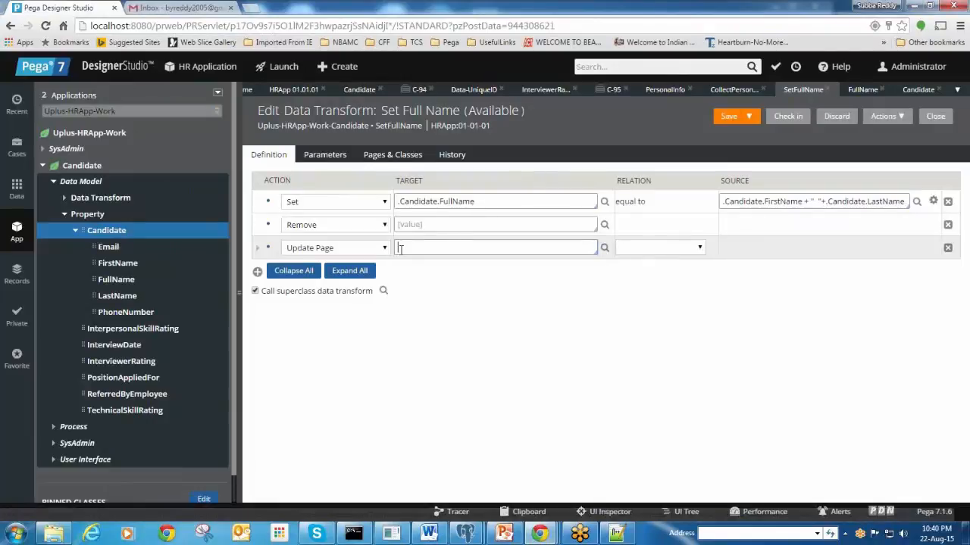
Target the Update Page step at pyWorkpage.Candidate and add a child step setting .FullName
left_click(400, 247)
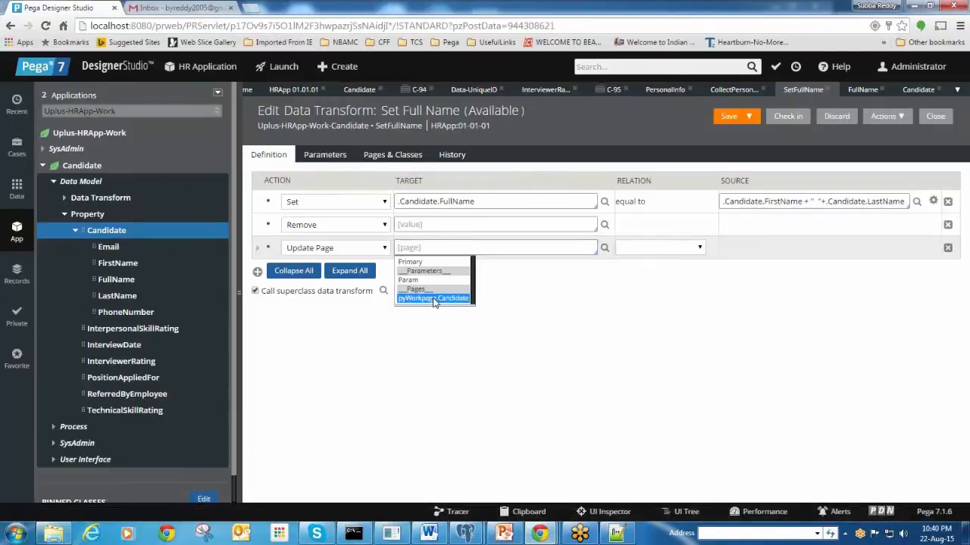
left_click(433, 299)
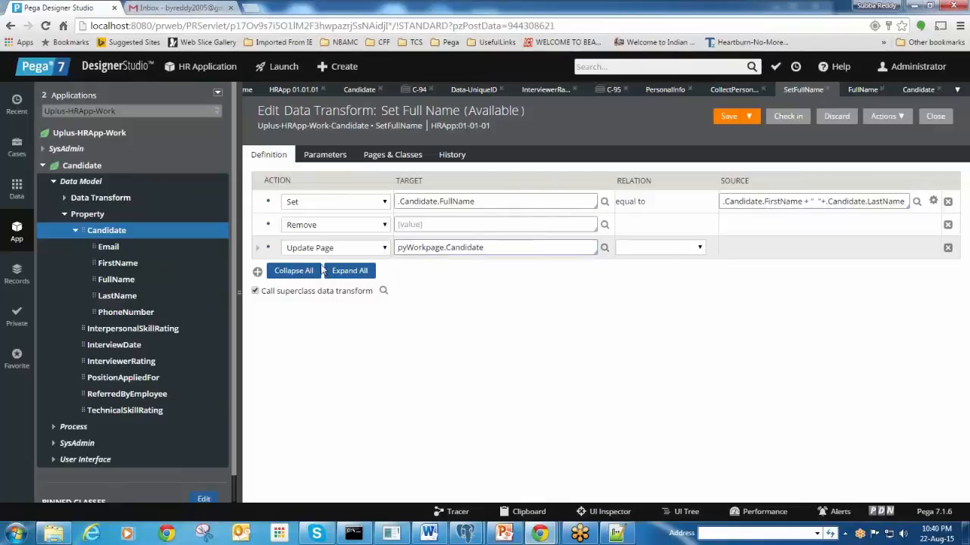
left_click(258, 248)
left_click(426, 271)
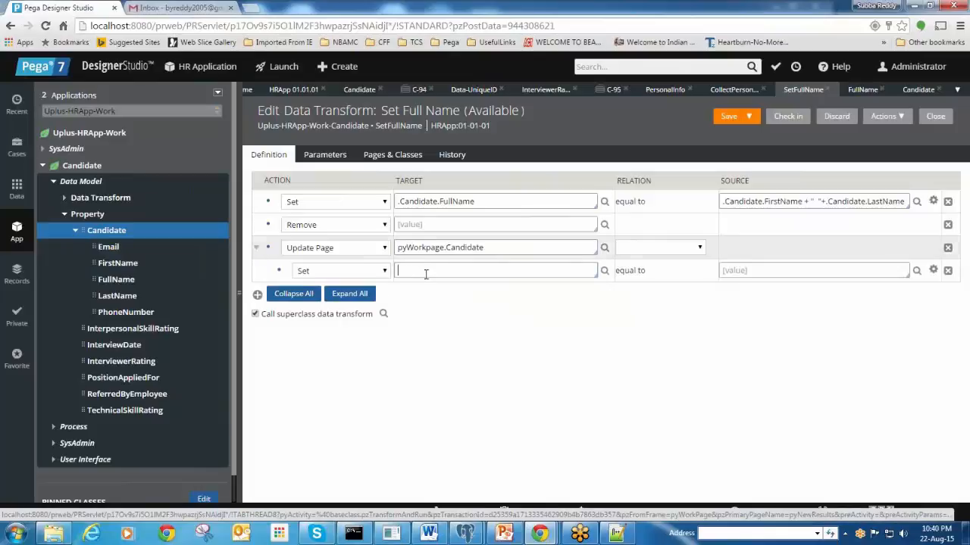
type(".")
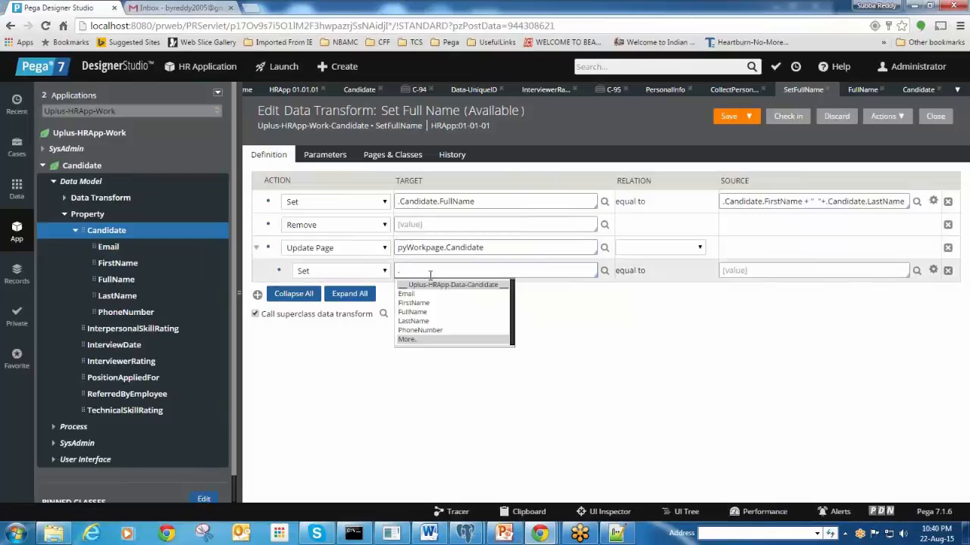
left_click(413, 312)
Give the child step the source '.' and set the Update Page relation to 'with values from'
left_click(751, 273)
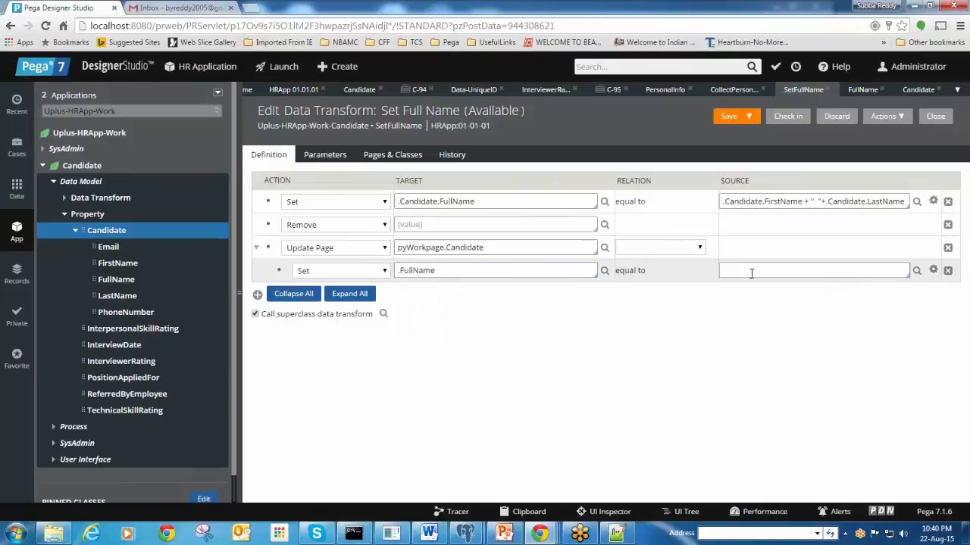
type(".")
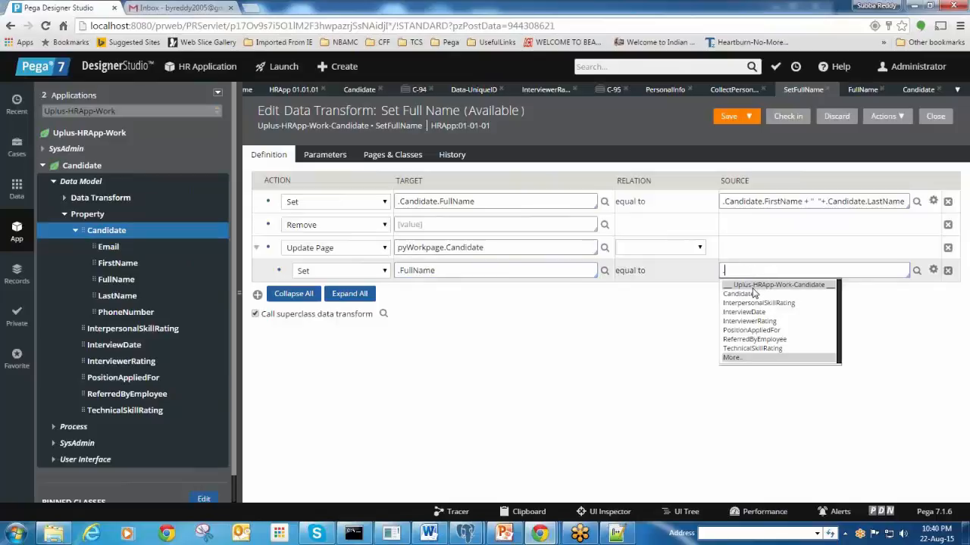
left_click(701, 249)
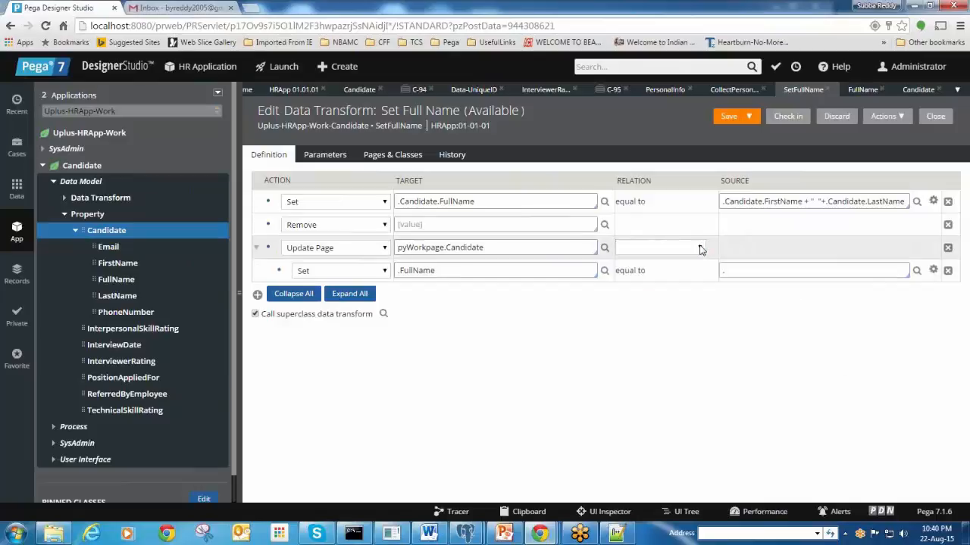
left_click(701, 249)
left_click(686, 273)
left_click(753, 247)
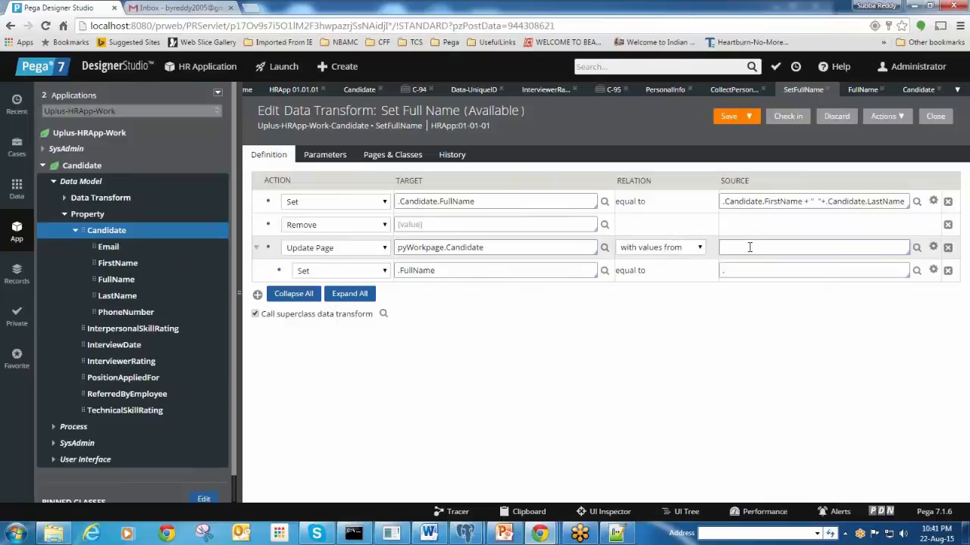
Reset the Update Page step's relation to the blank option
left_click(700, 251)
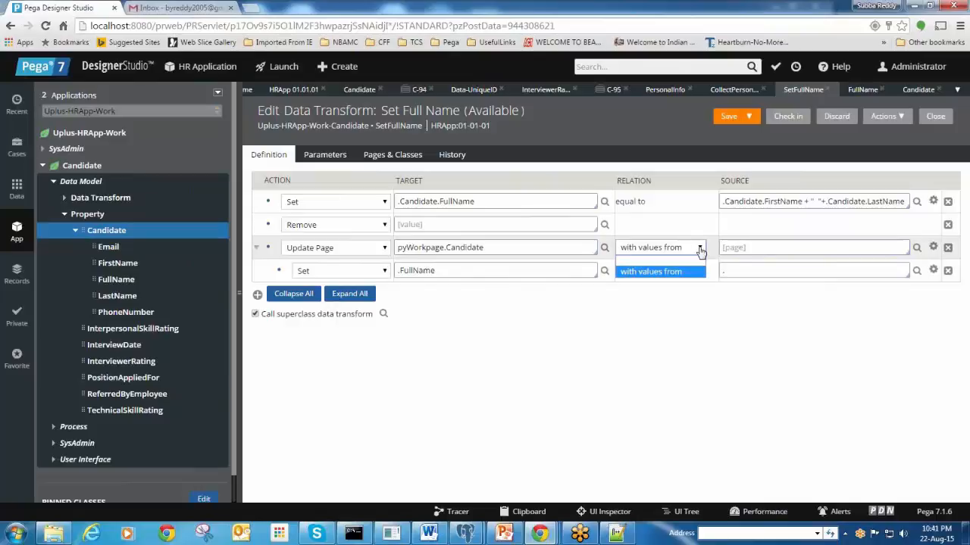
left_click(742, 247)
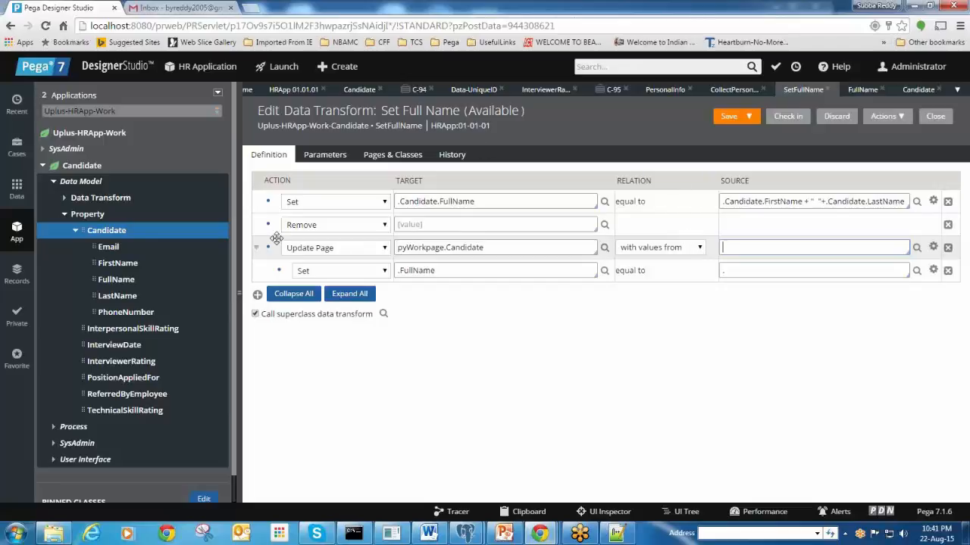
left_click(699, 247)
left_click(687, 260)
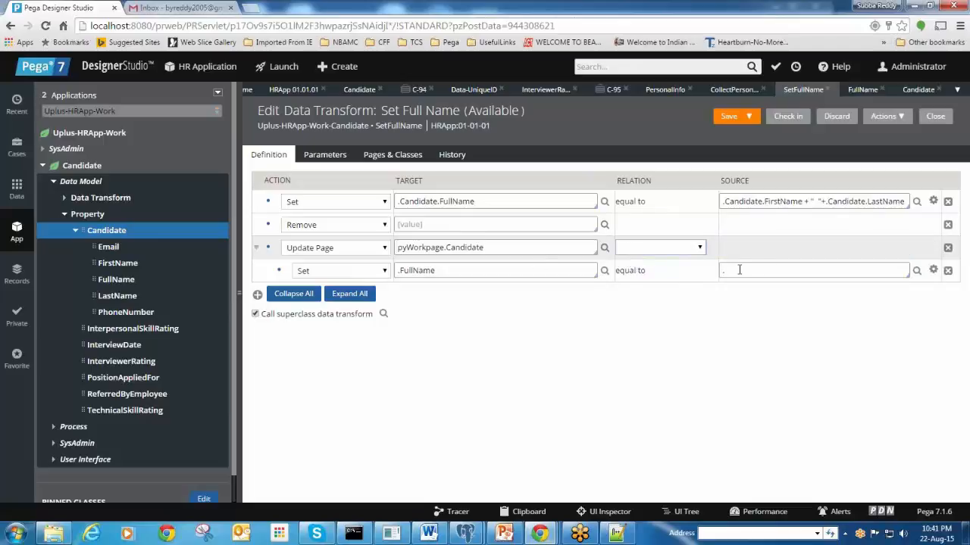
Clear the mistakenly entered name from the nested .FullName Set step's Source field
left_click(765, 268)
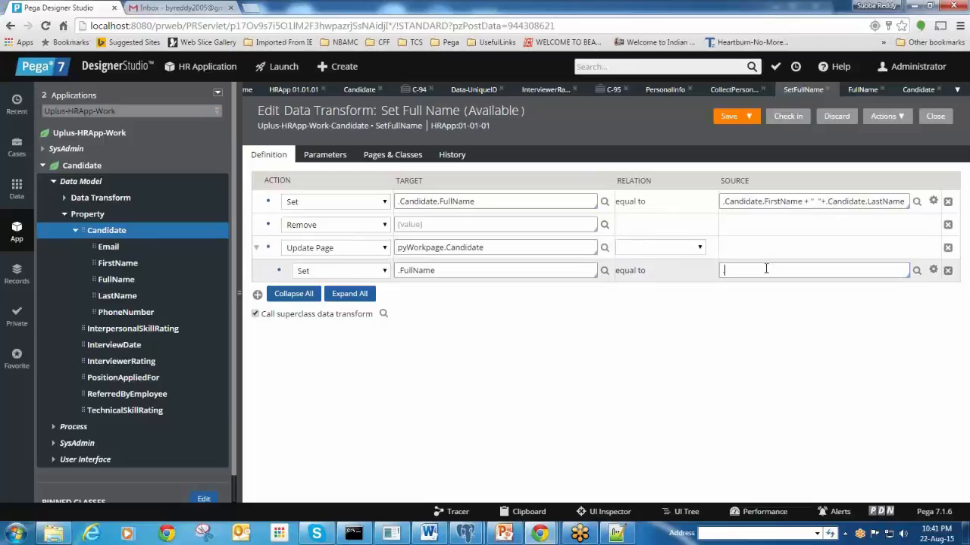
left_click_drag(774, 278, 656, 282)
key("BackSpace")
Set Update Page to take values from pyWorkpage.Candidate
left_click(695, 251)
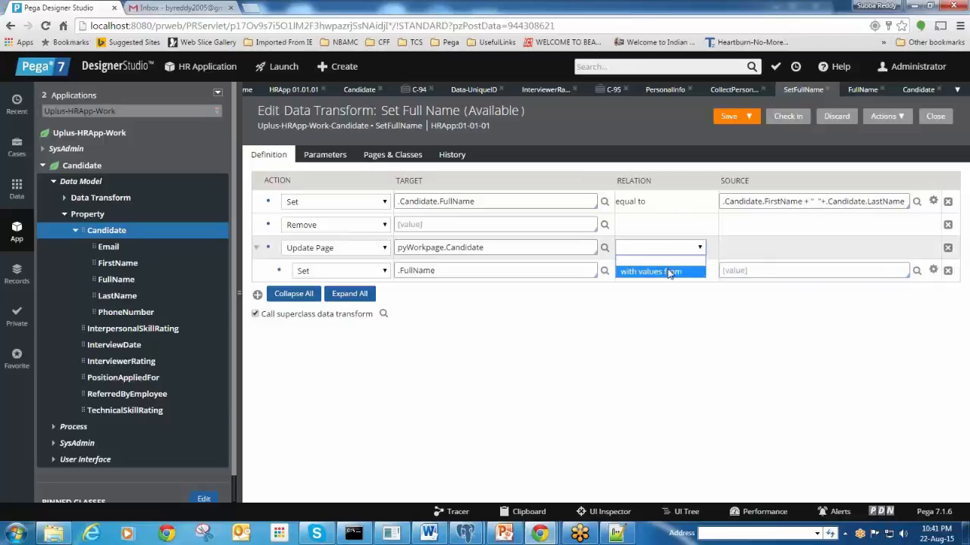
left_click(668, 270)
left_click(754, 249)
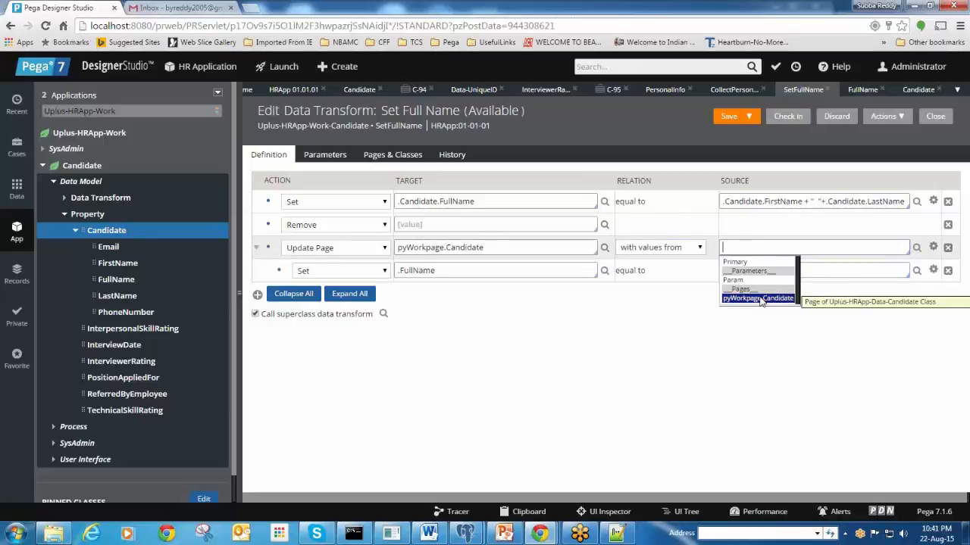
left_click(758, 299)
Enter .FirstName + " " +.LastName as the nested .FullName step's source
left_click(775, 269)
type(".")
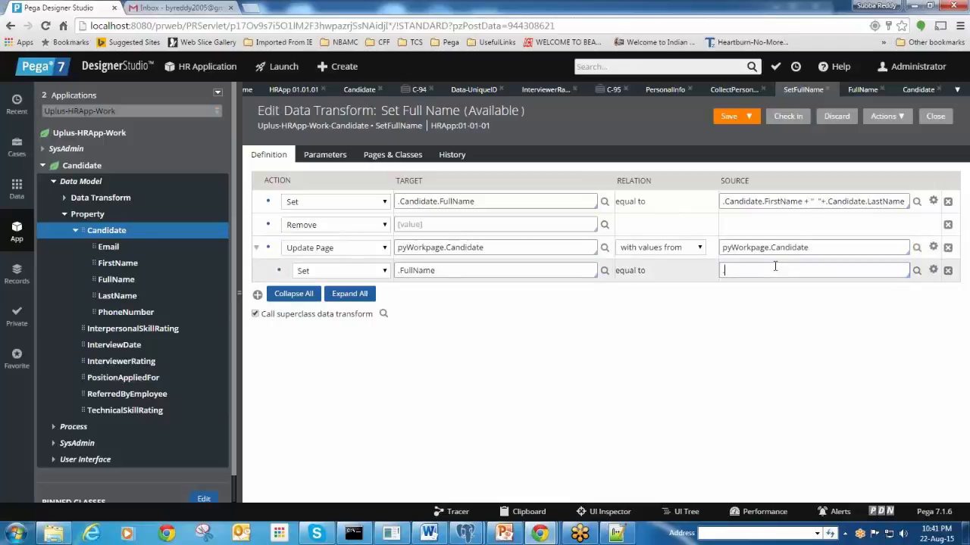
left_click(780, 304)
type("+ \" \" +.LastName.e")
key("BackSpace")
key("BackSpace")
left_click_drag(830, 270, 725, 287)
left_click(840, 289)
left_click_drag(852, 271, 725, 273)
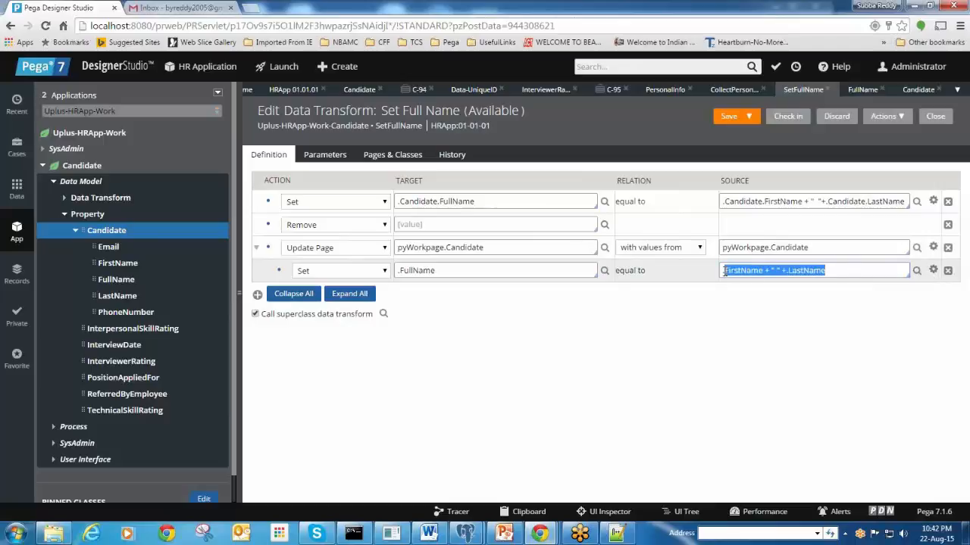
left_click(908, 294)
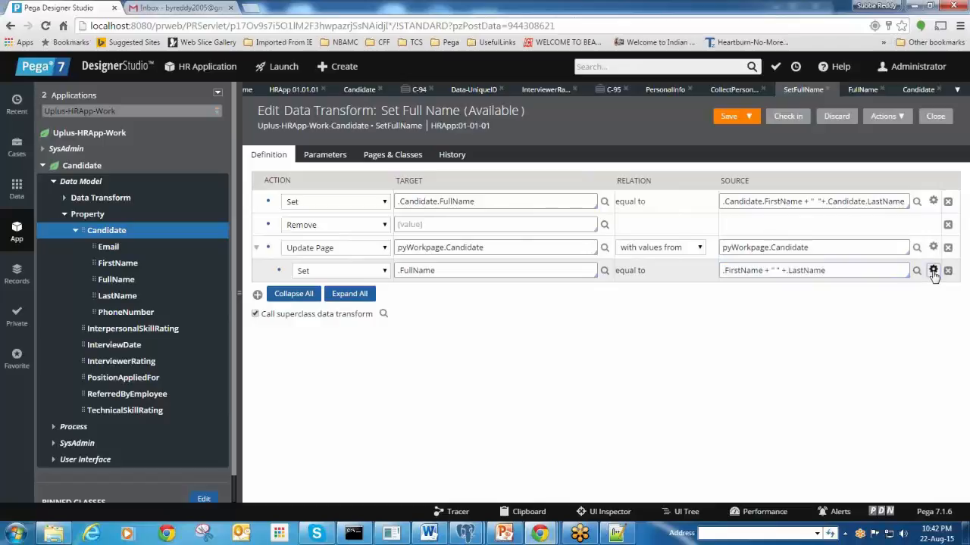
Open the Expression Builder for the FullName source and choose All in the Library list
left_click(933, 271)
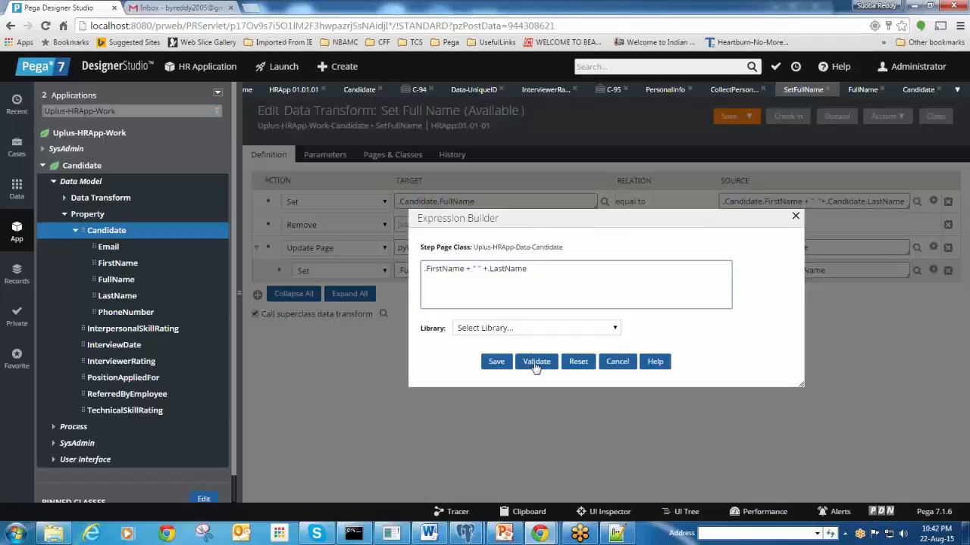
left_click(528, 329)
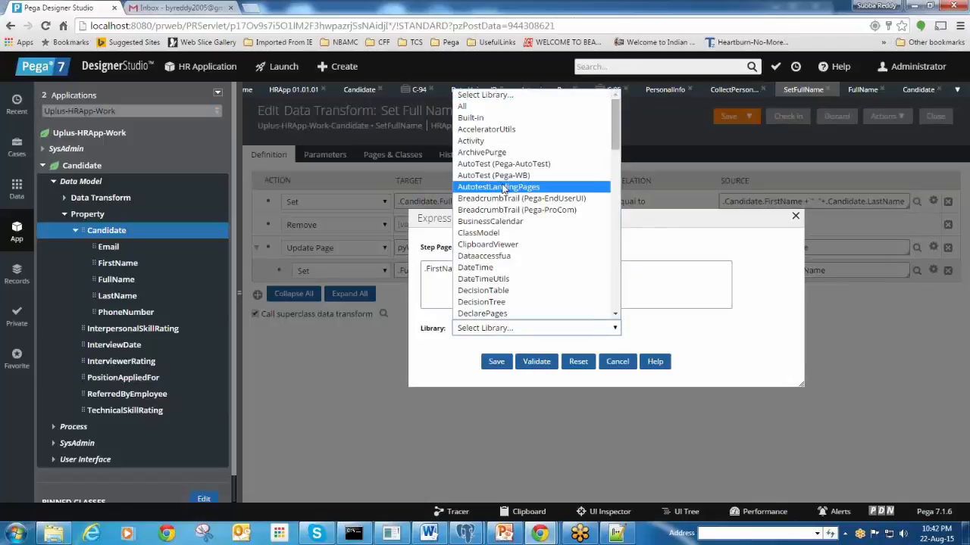
scroll(503, 191, "down", 6)
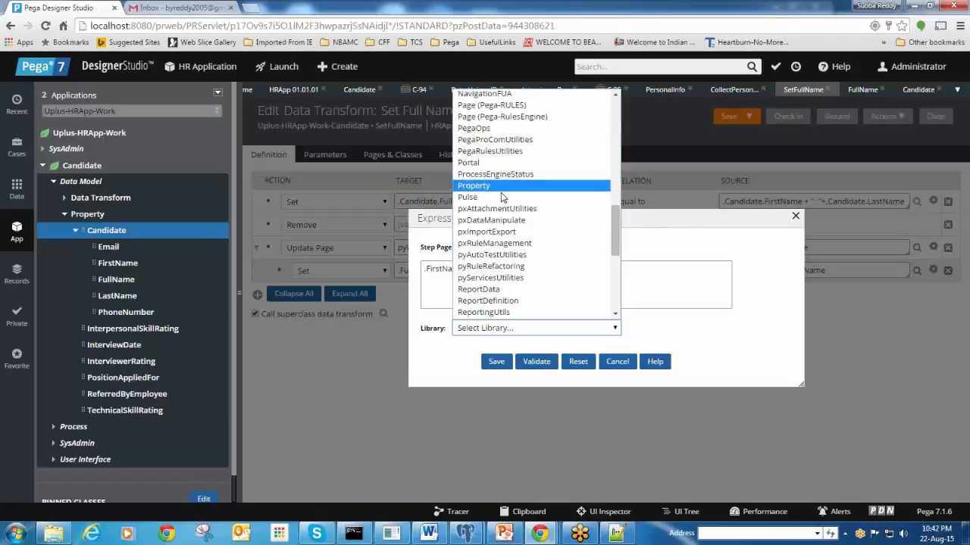
scroll(503, 199, "down", 3)
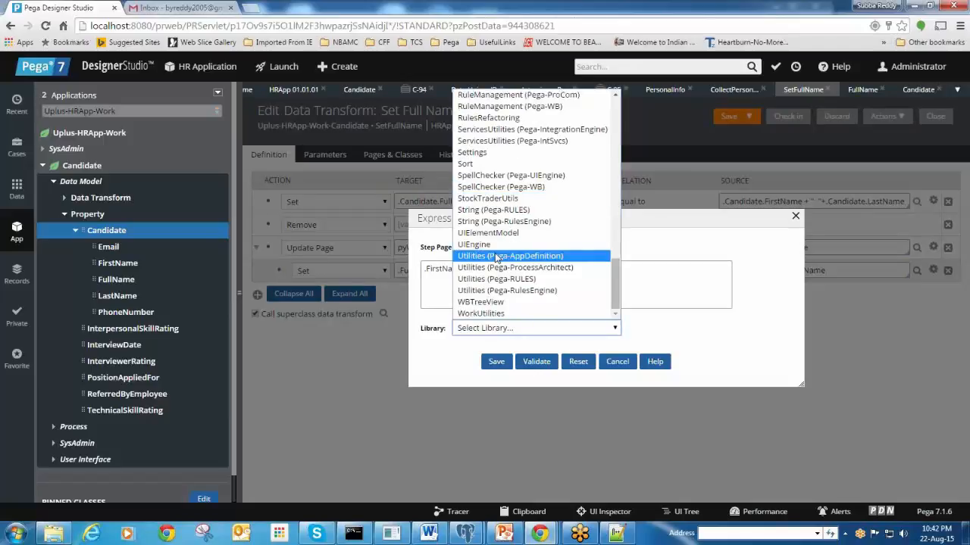
scroll(496, 258, "up", 9)
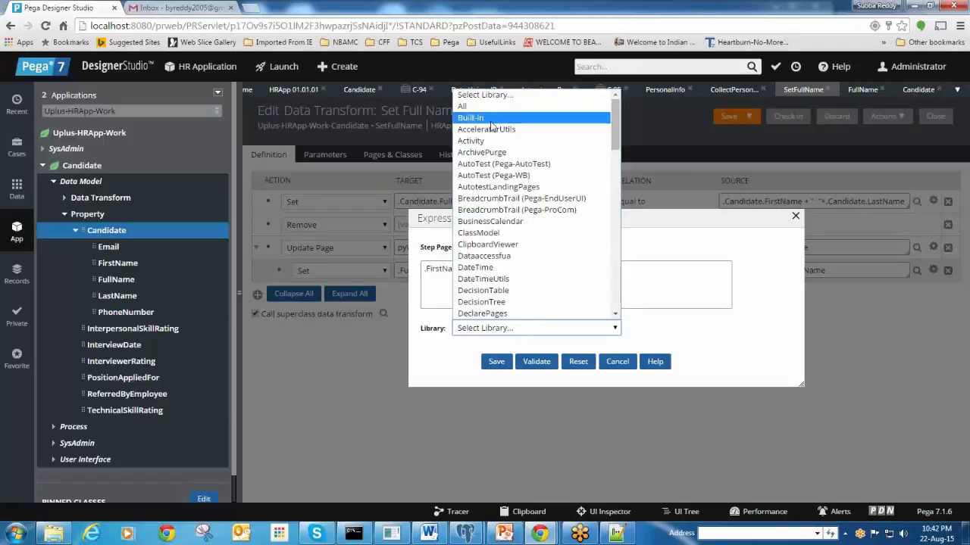
scroll(496, 181, "down", 4)
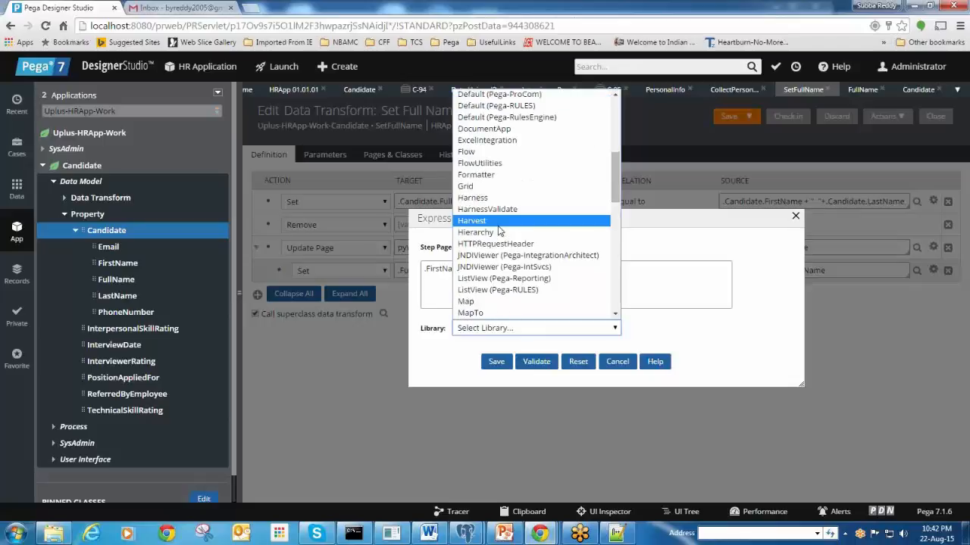
scroll(498, 230, "down", 10)
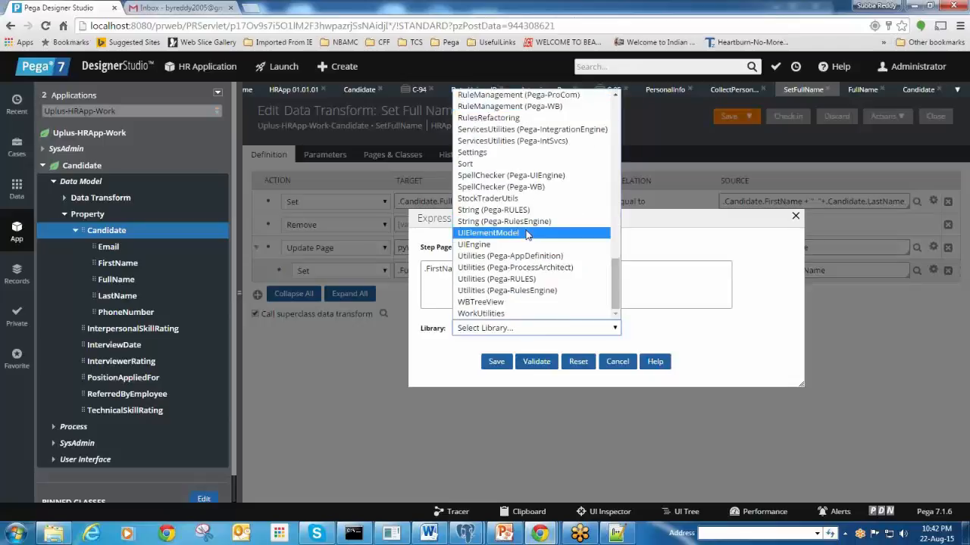
scroll(528, 235, "up", 5)
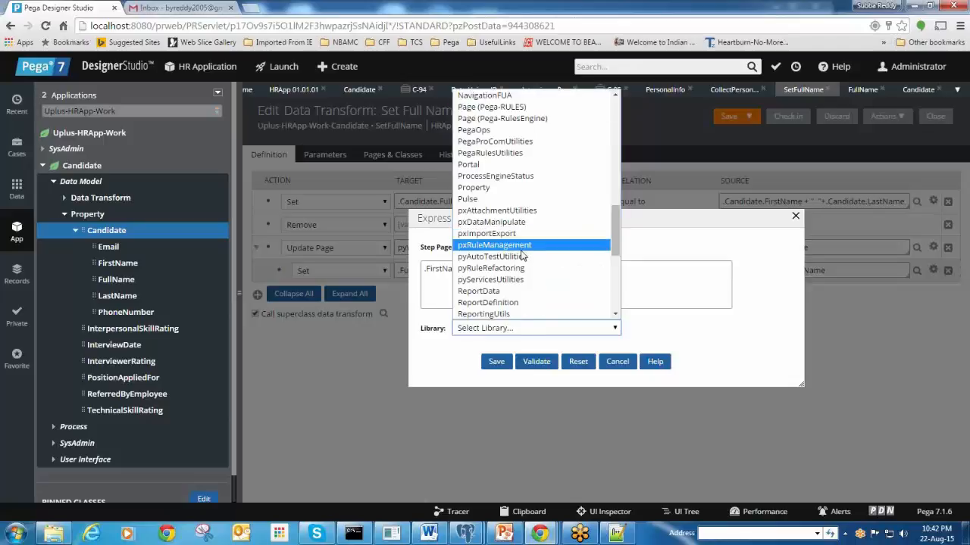
scroll(521, 256, "up", 10)
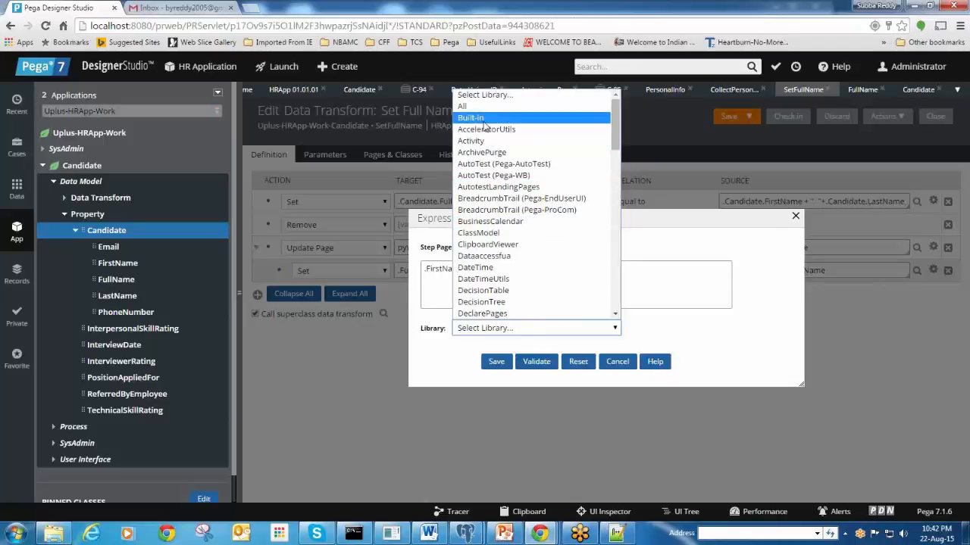
scroll(491, 197, "down", 15)
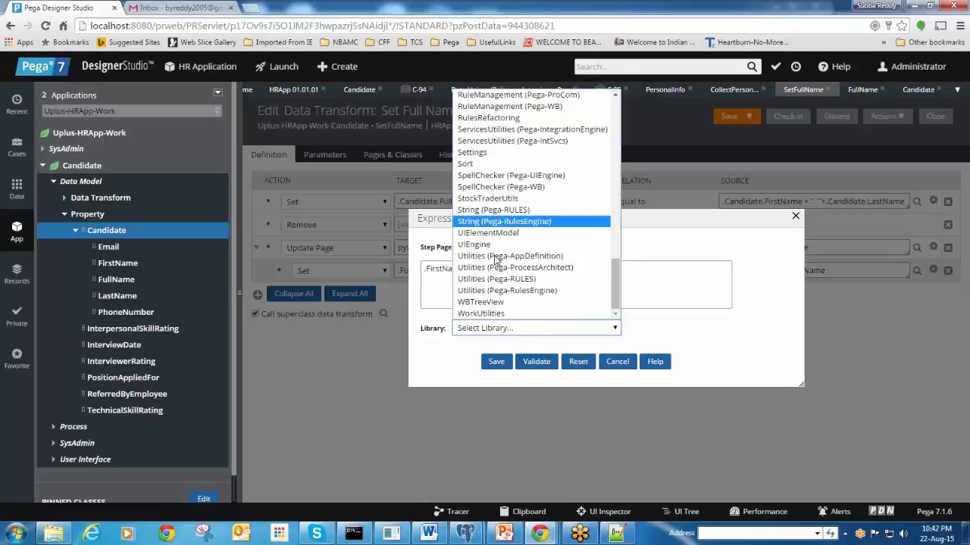
scroll(497, 262, "up", 3)
scroll(514, 250, "up", 3)
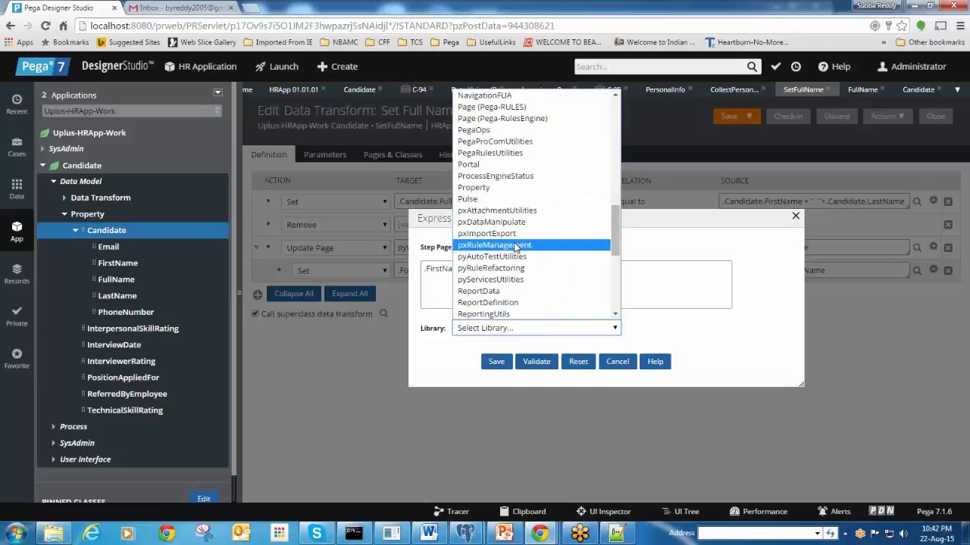
scroll(515, 247, "up", 3)
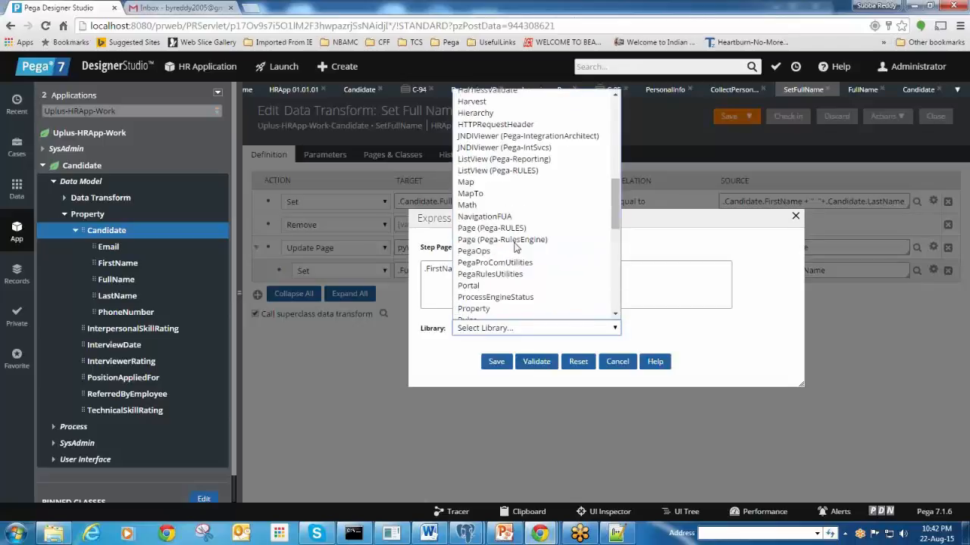
scroll(515, 247, "up", 9)
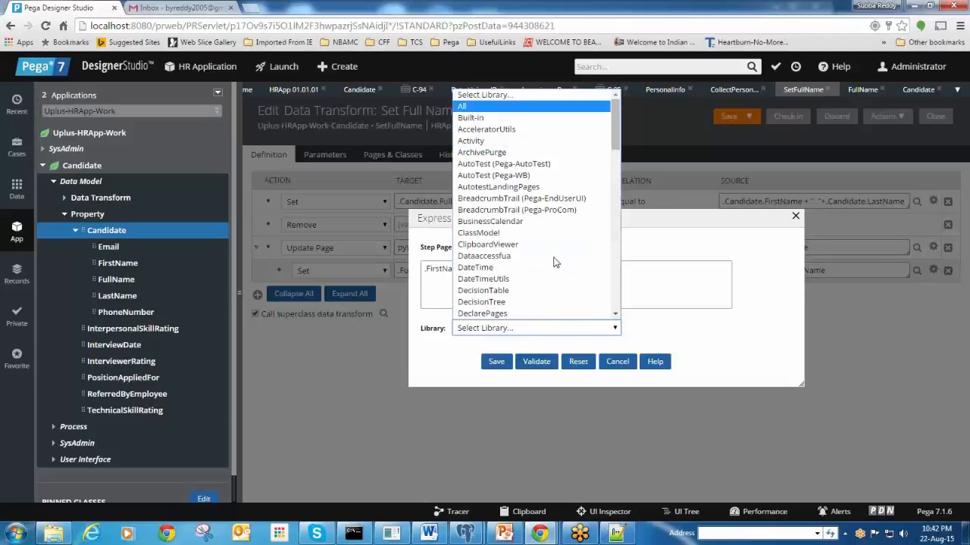
key("Return")
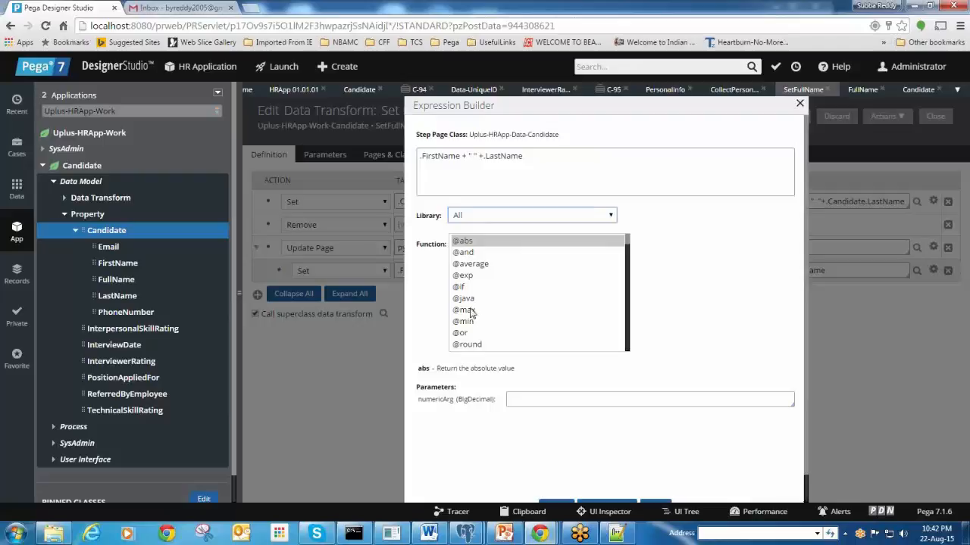
Scroll through the Function list showing functions from all libraries
scroll(470, 311, "down", 2)
scroll(471, 311, "up", 2)
scroll(475, 263, "down", 20)
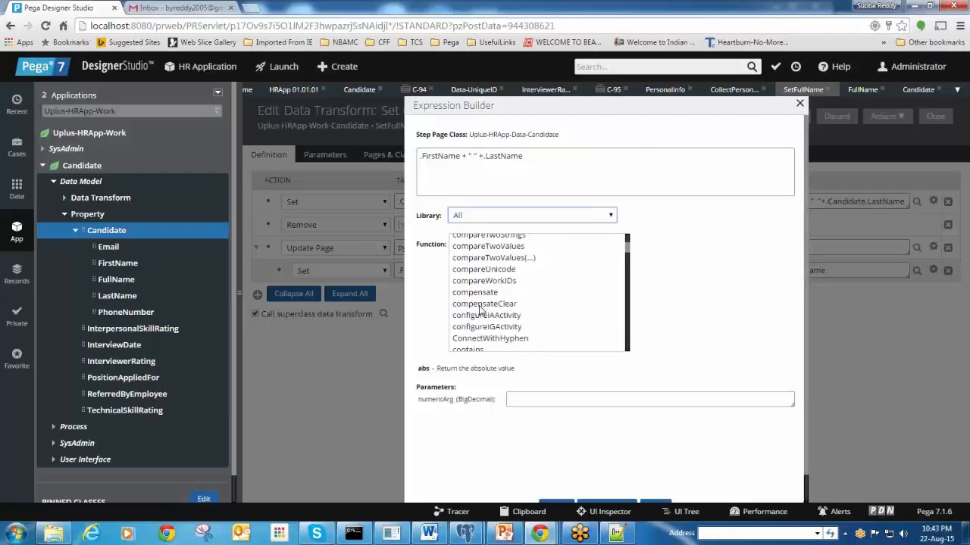
scroll(479, 310, "down", 20)
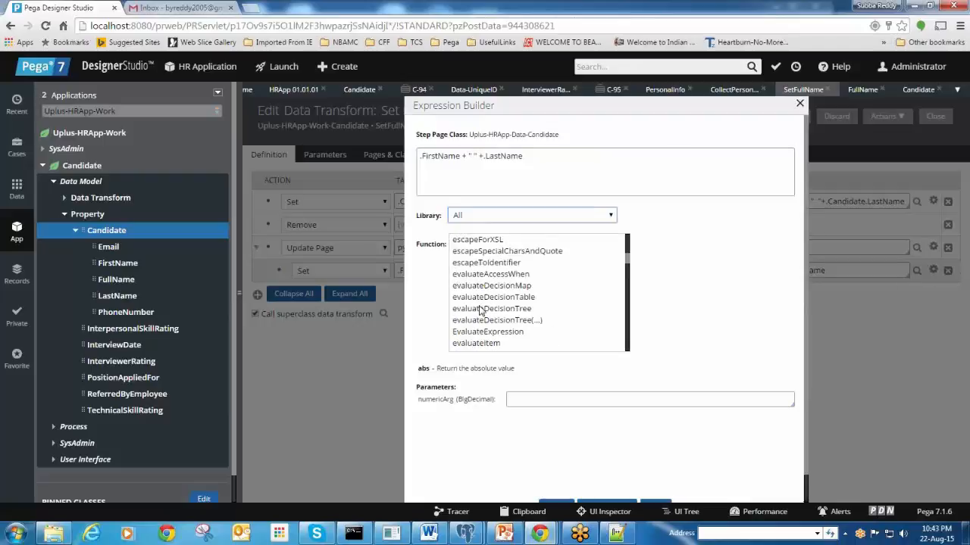
scroll(480, 312, "down", 20)
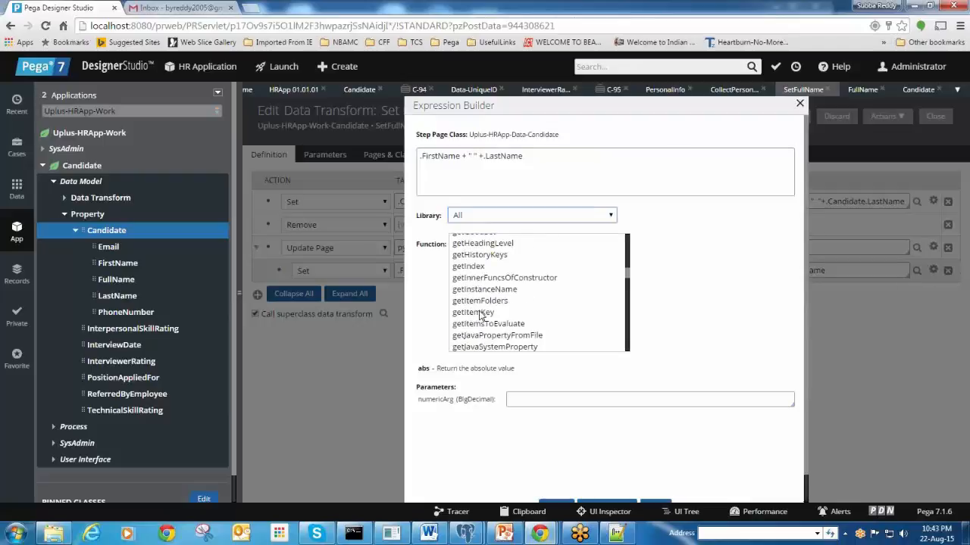
scroll(480, 315, "down", 10)
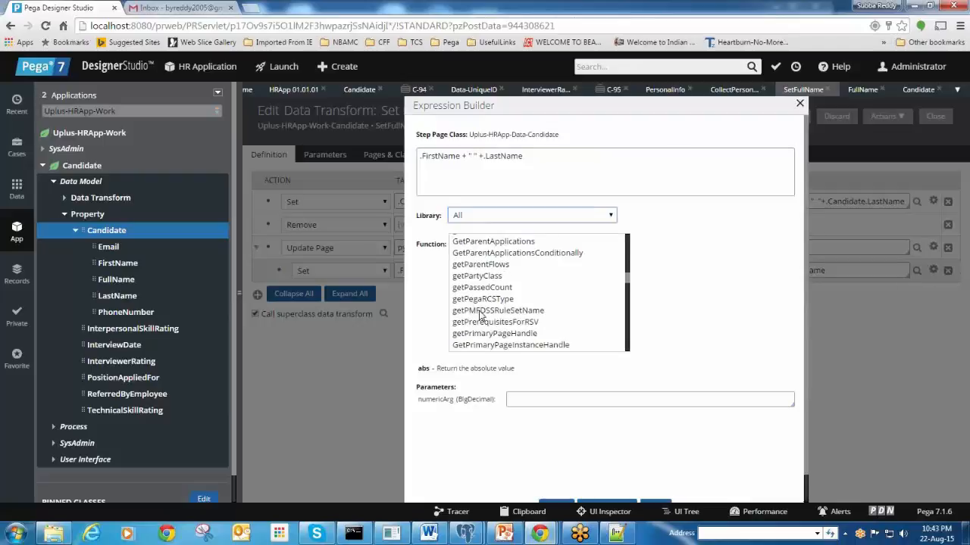
scroll(479, 315, "down", 15)
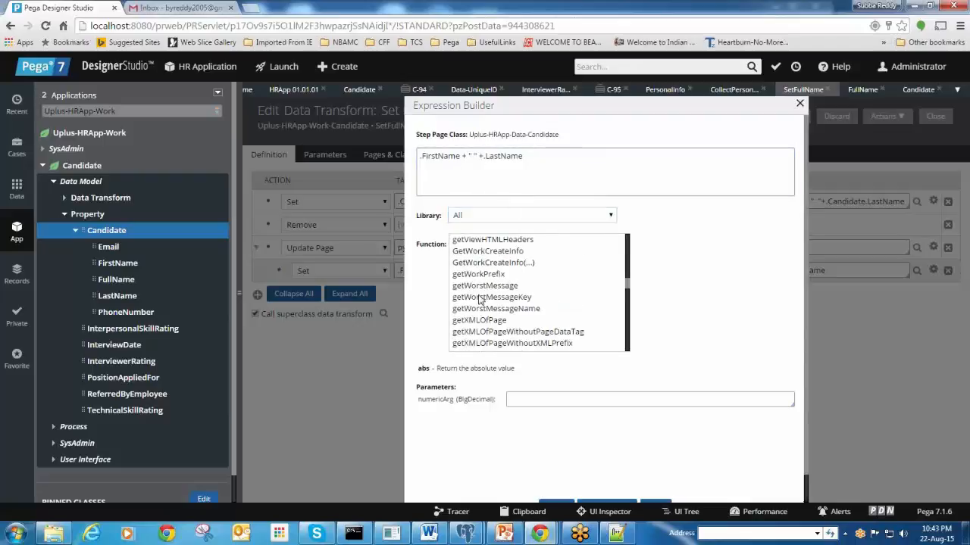
scroll(478, 300, "down", 10)
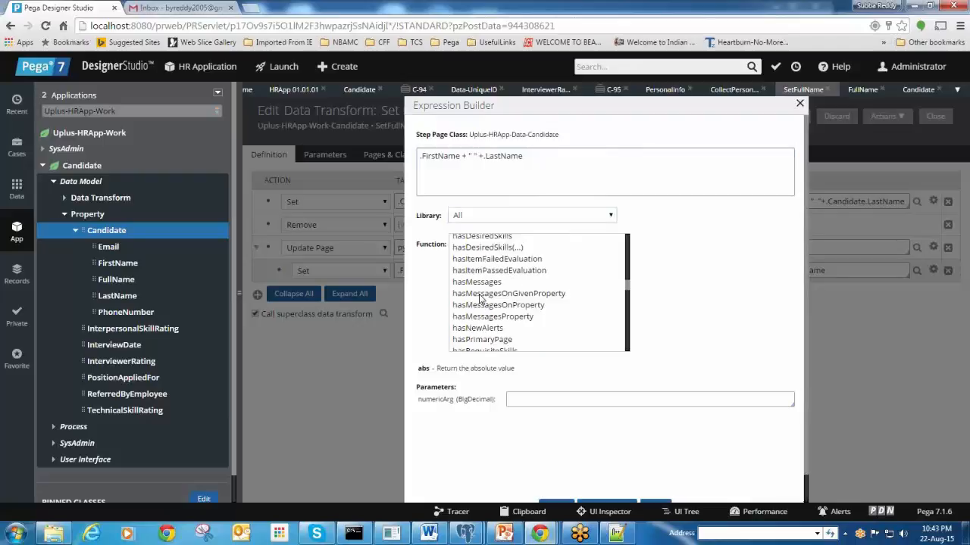
scroll(479, 300, "down", 15)
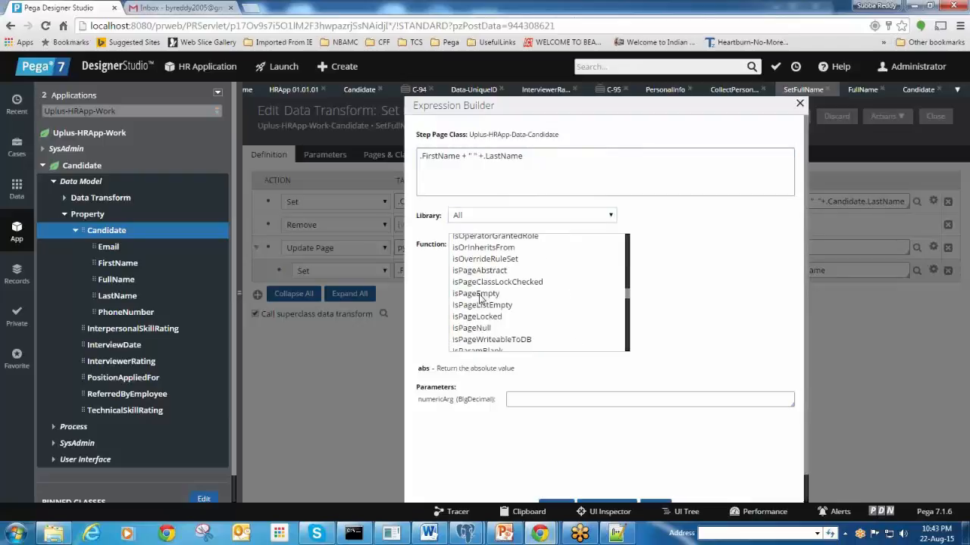
scroll(478, 300, "down", 15)
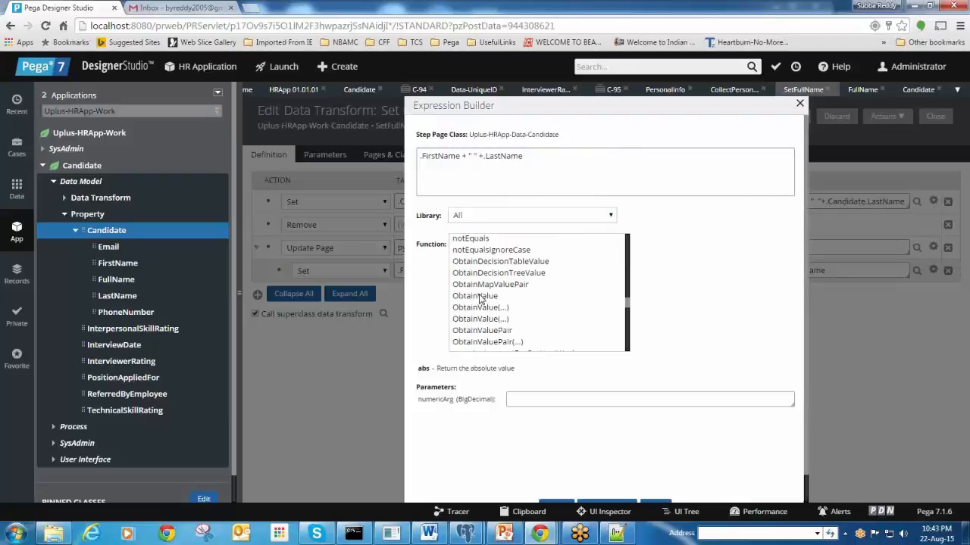
scroll(479, 300, "down", 8)
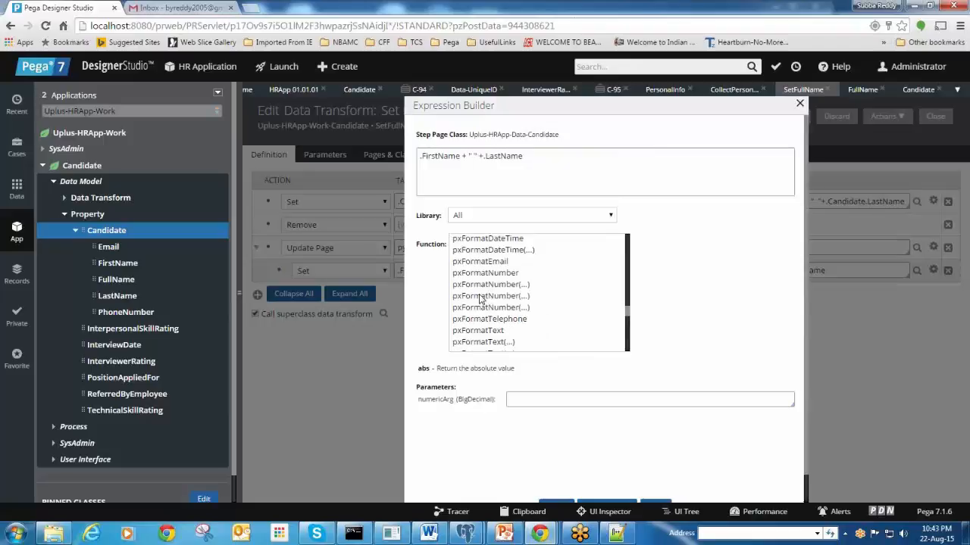
scroll(479, 300, "down", 15)
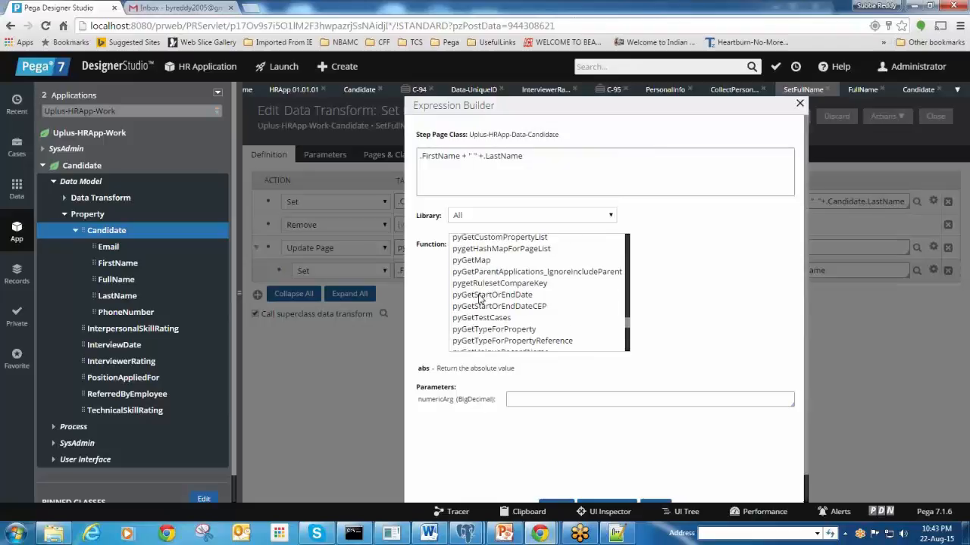
scroll(479, 300, "down", 15)
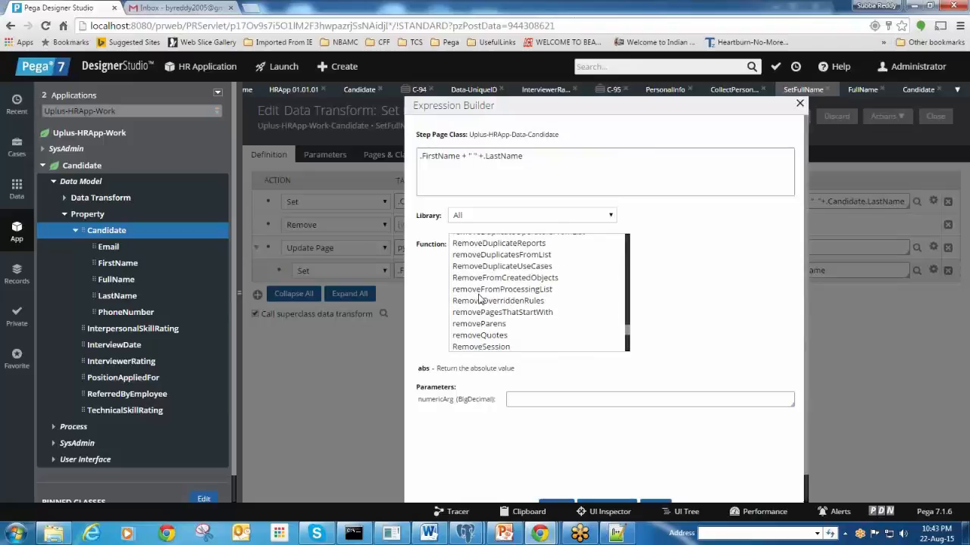
scroll(479, 300, "down", 12)
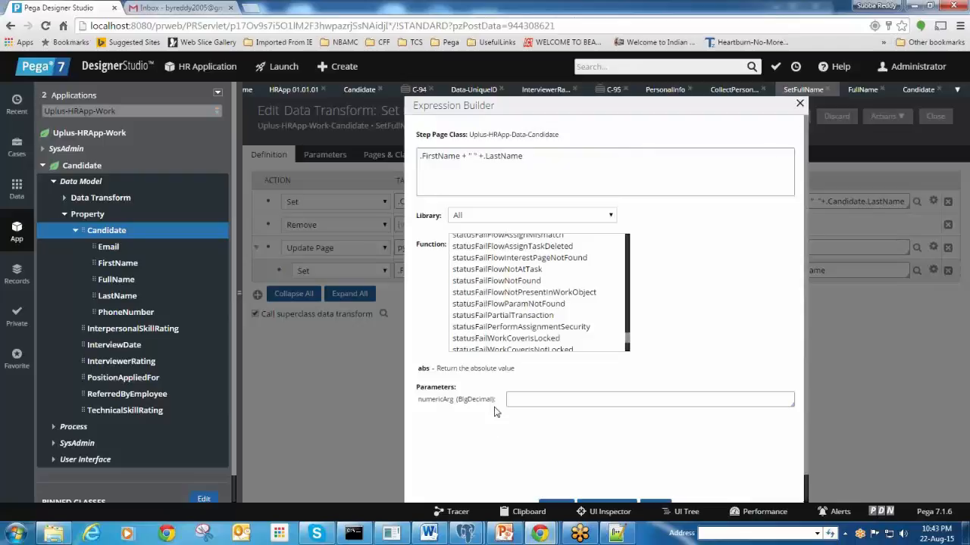
scroll(494, 411, "down", 1)
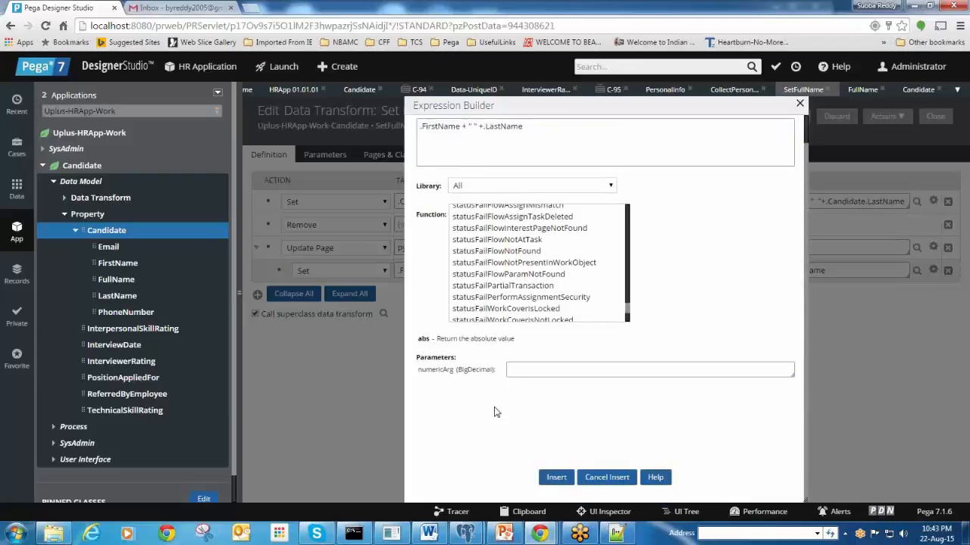
Validate the .FirstName + " " + .LastName expression and save it as the .FullName source
left_click(600, 479)
left_click(553, 268)
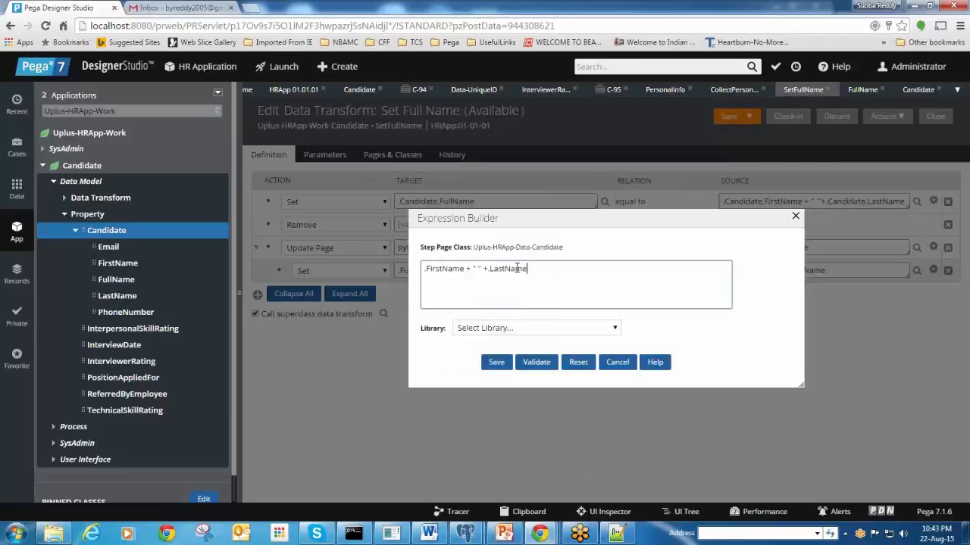
left_click_drag(528, 269, 415, 270)
left_click(506, 282)
left_click(542, 367)
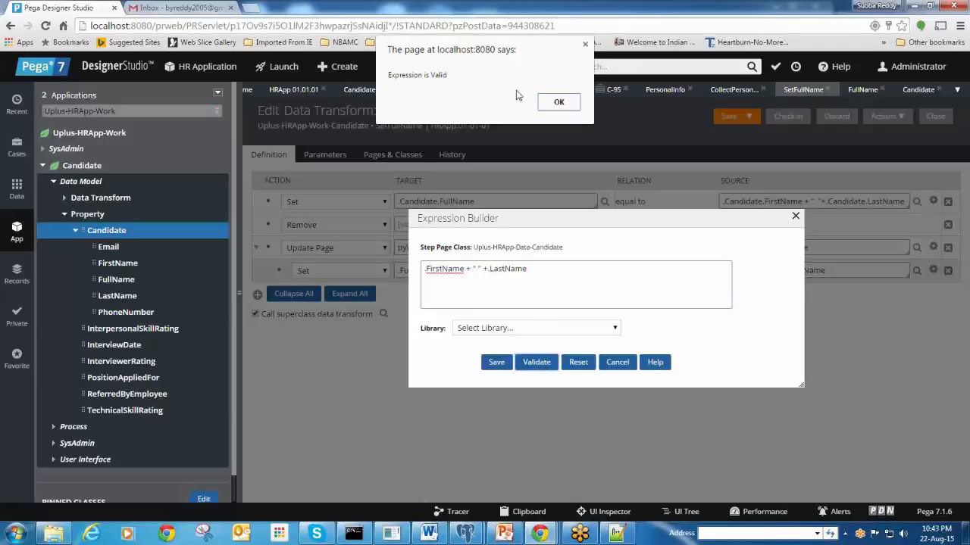
left_click(559, 105)
left_click(494, 364)
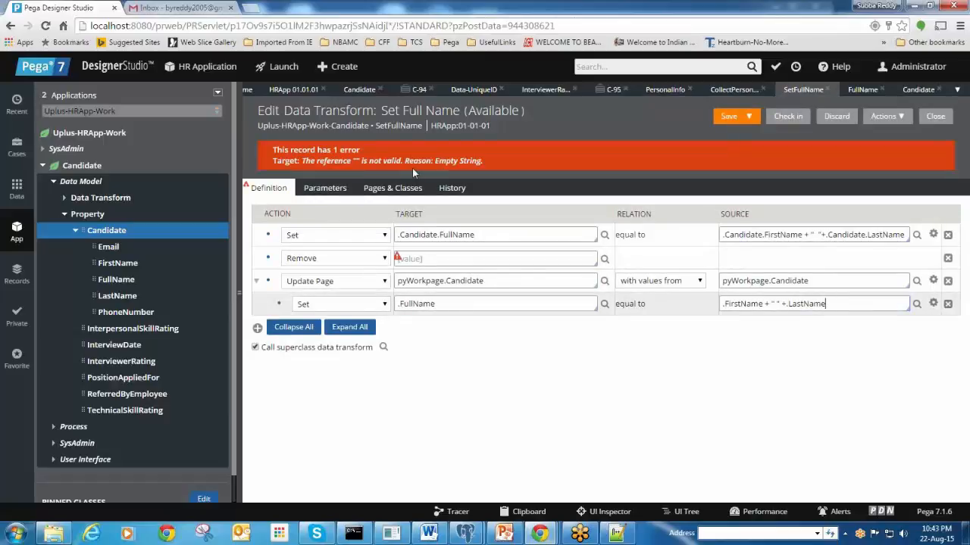
Pick pyWorkpage.Candidate as the Remove step's target, then clear that field
left_click(424, 258)
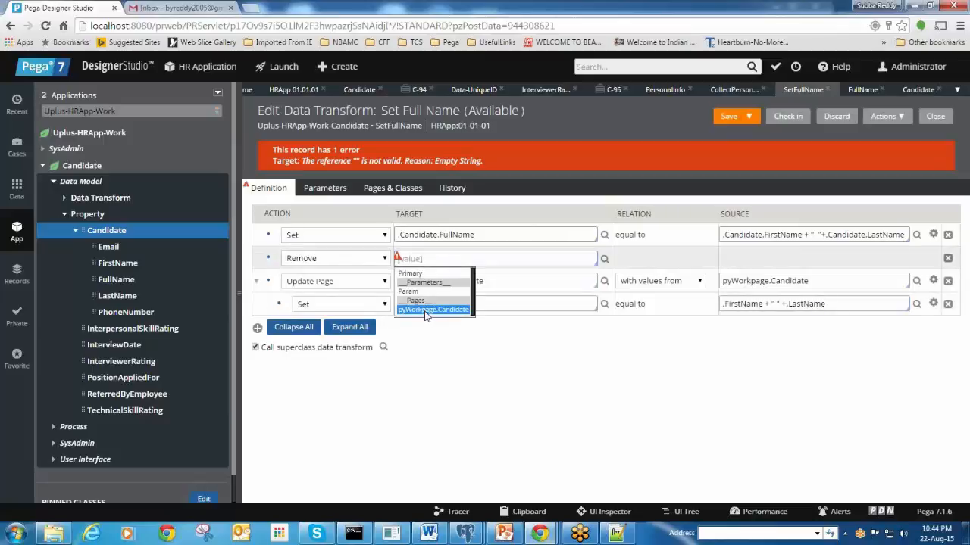
left_click(426, 310)
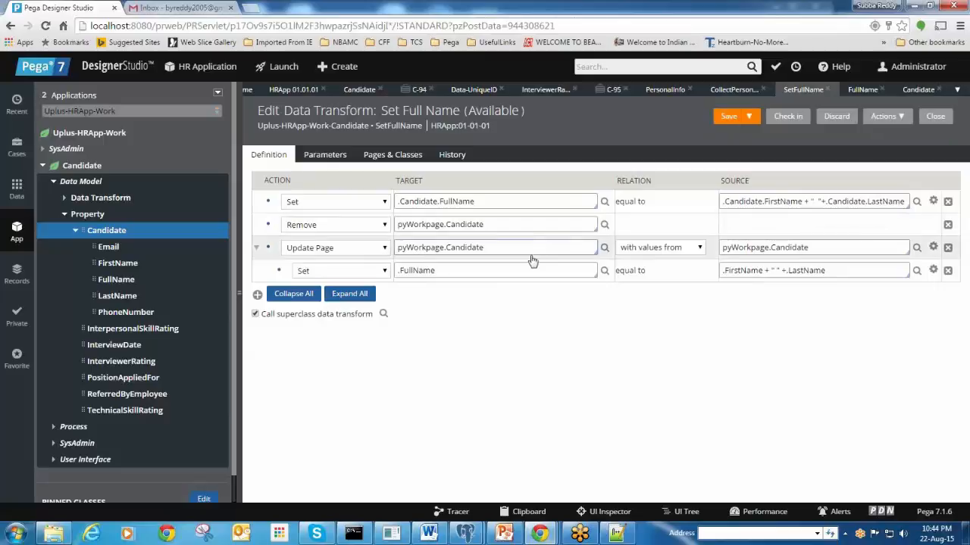
left_click(493, 246)
left_click_drag(495, 224, 372, 228)
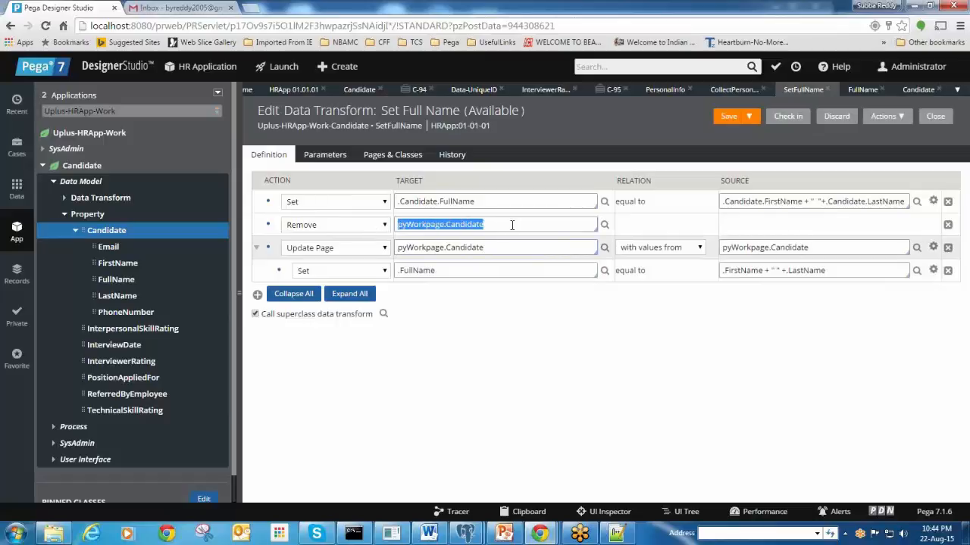
left_click(512, 225)
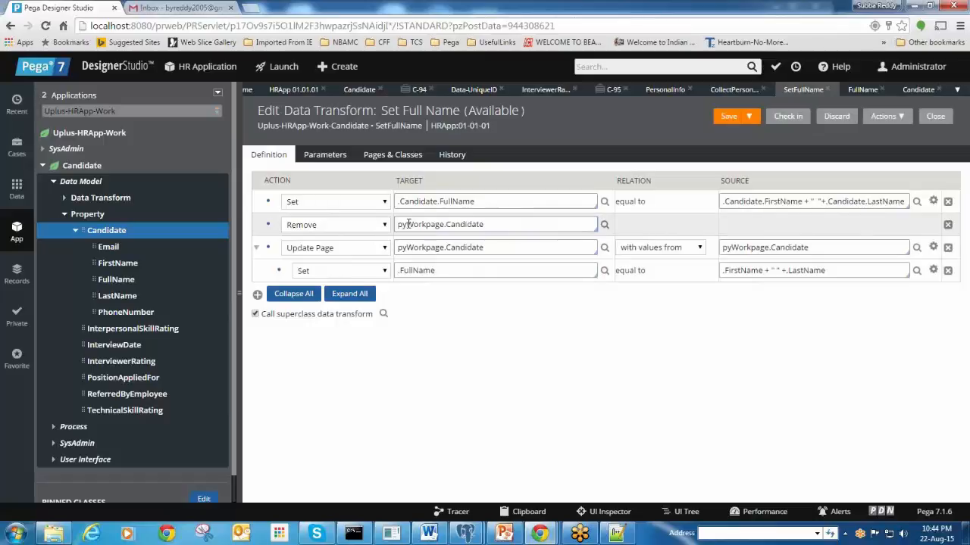
double_click(504, 224)
left_click(504, 224)
double_click(503, 224)
key("ctrl+c")
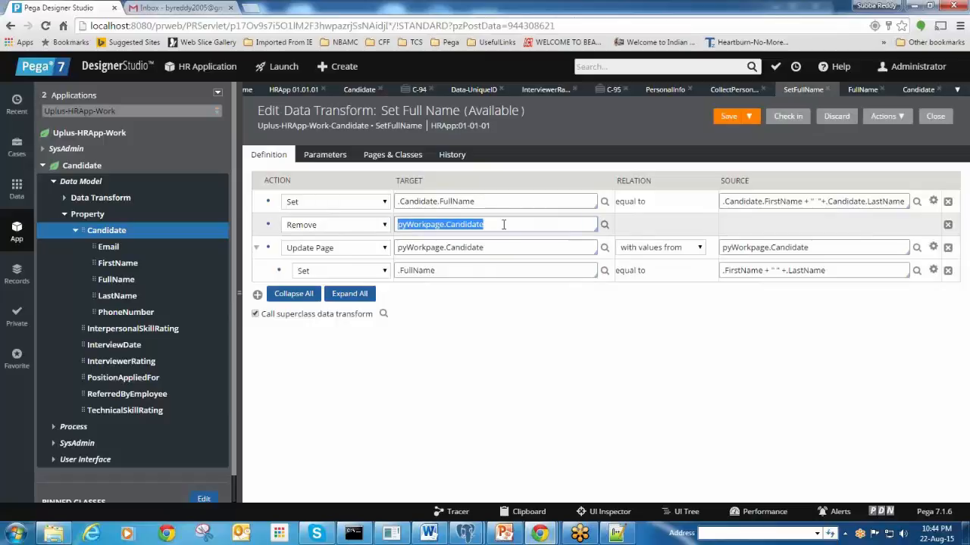
key("BackSpace")
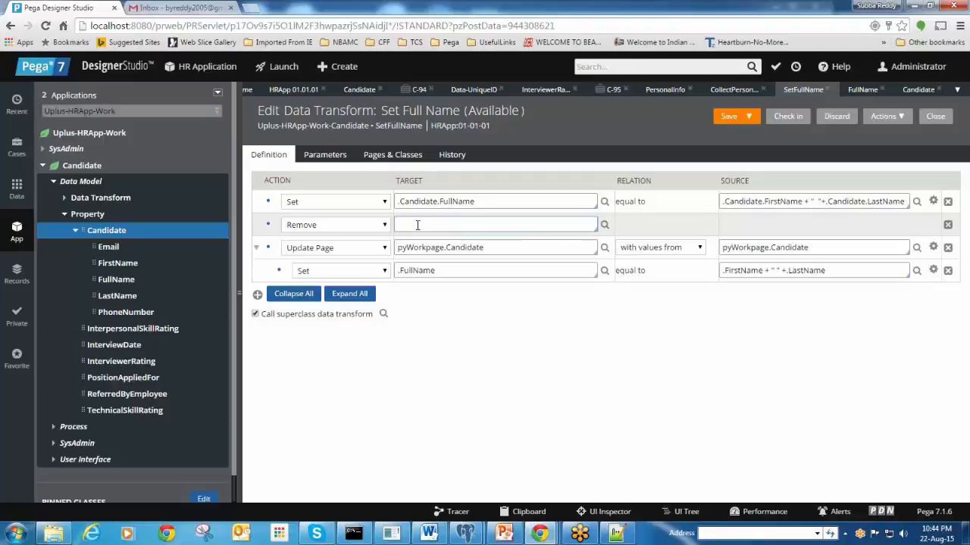
Paste pyWorkpage.Candidate back into the Remove step's target field
key("Down")
left_click(429, 226)
key("ctrl+v")
double_click(450, 225)
left_click(560, 397)
left_click_drag(520, 224, 330, 231)
left_click(523, 220)
double_click(466, 225)
left_click(497, 224)
triple_click(499, 224)
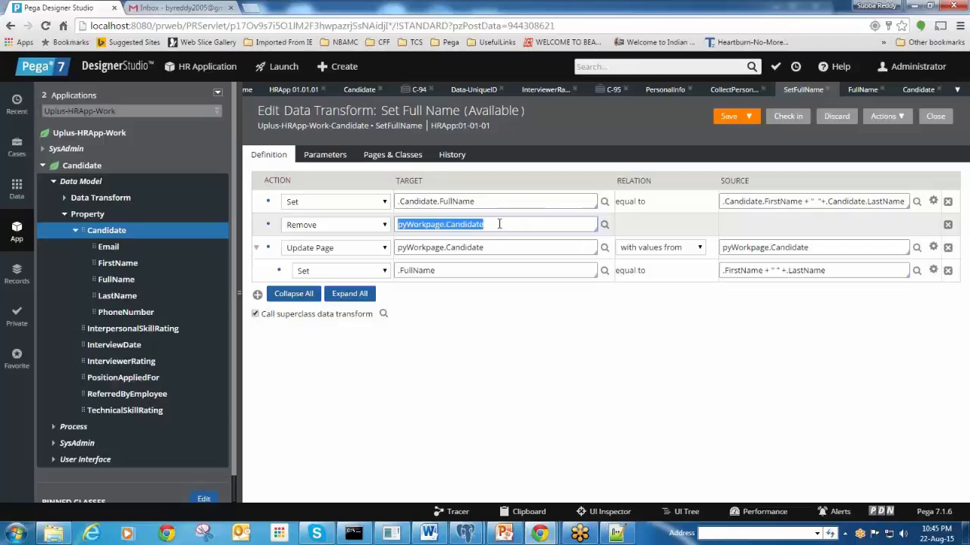
left_click(499, 225)
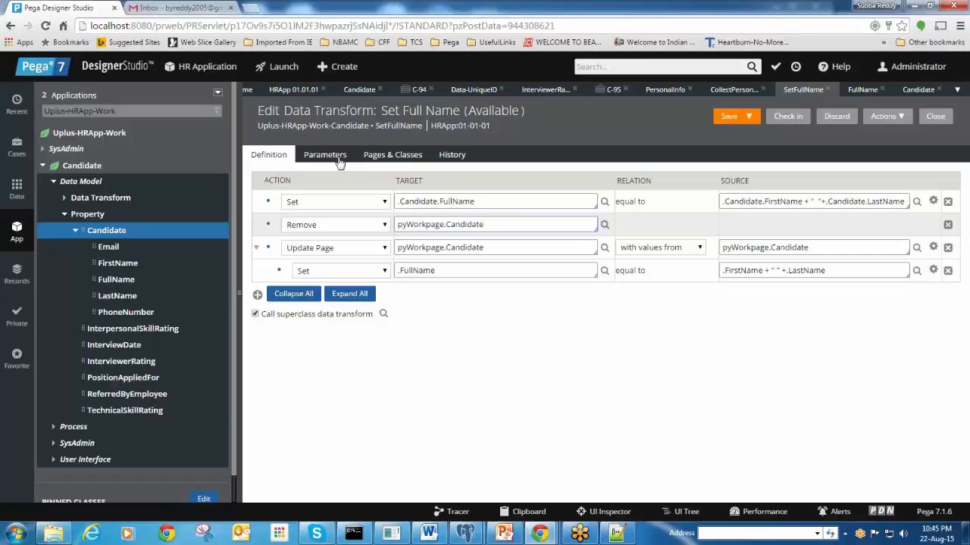
left_click(409, 160)
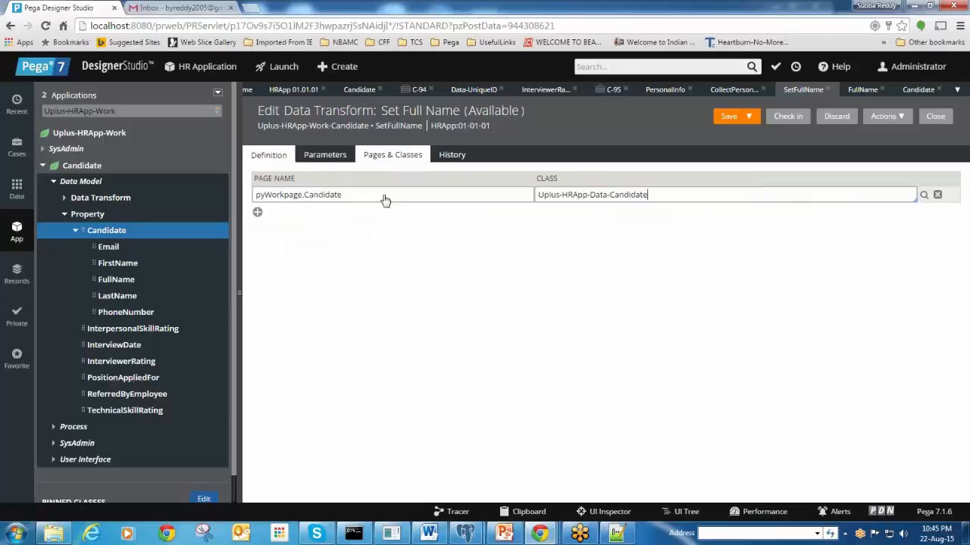
left_click(262, 159)
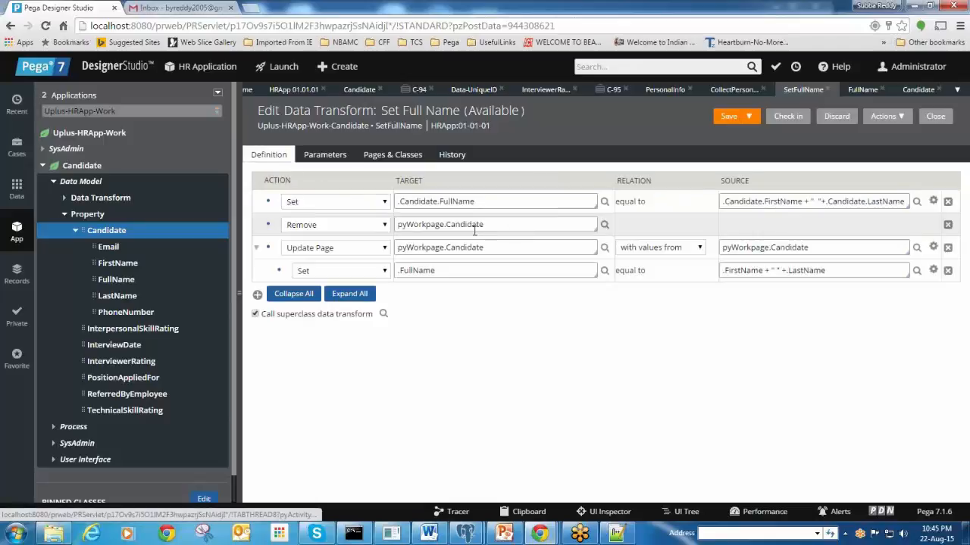
left_click(258, 250)
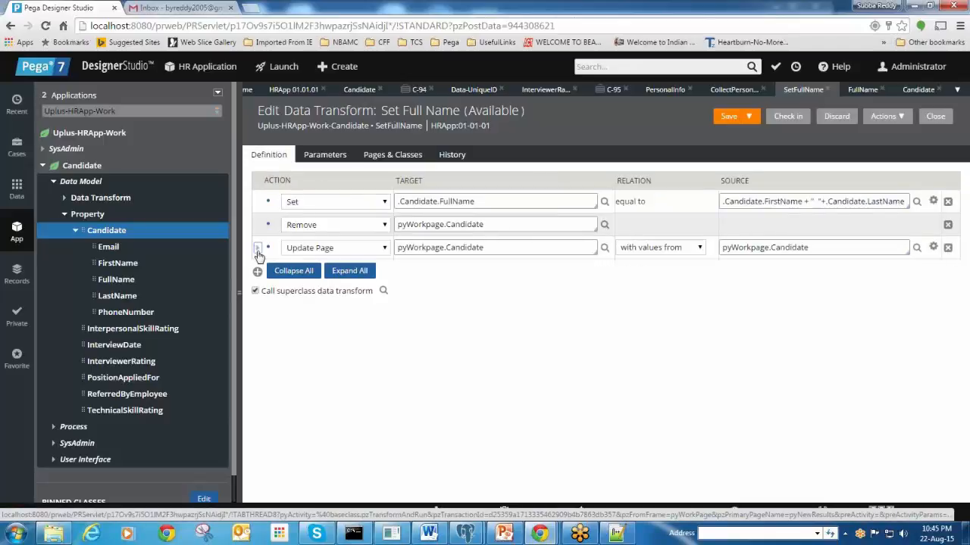
left_click(258, 250)
left_click(459, 271)
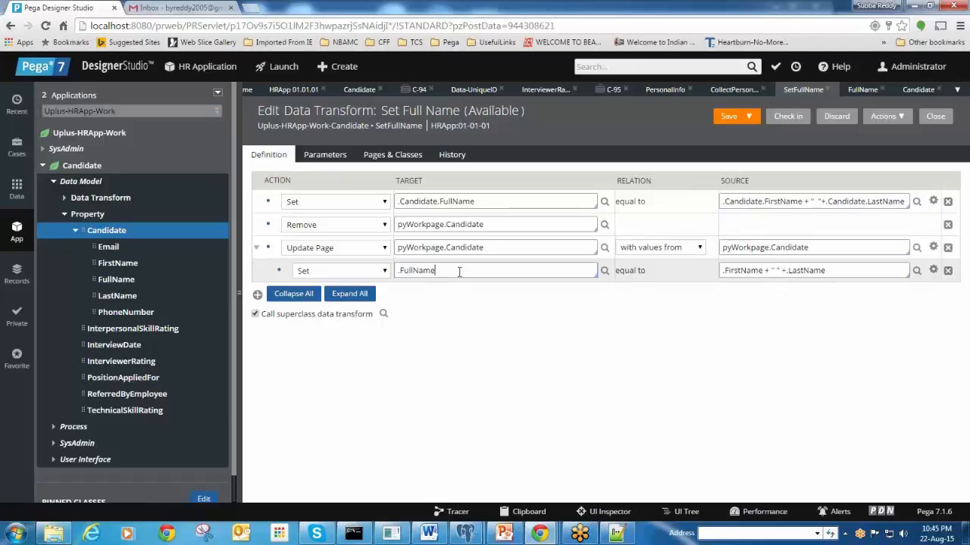
left_click(403, 160)
left_click(410, 194)
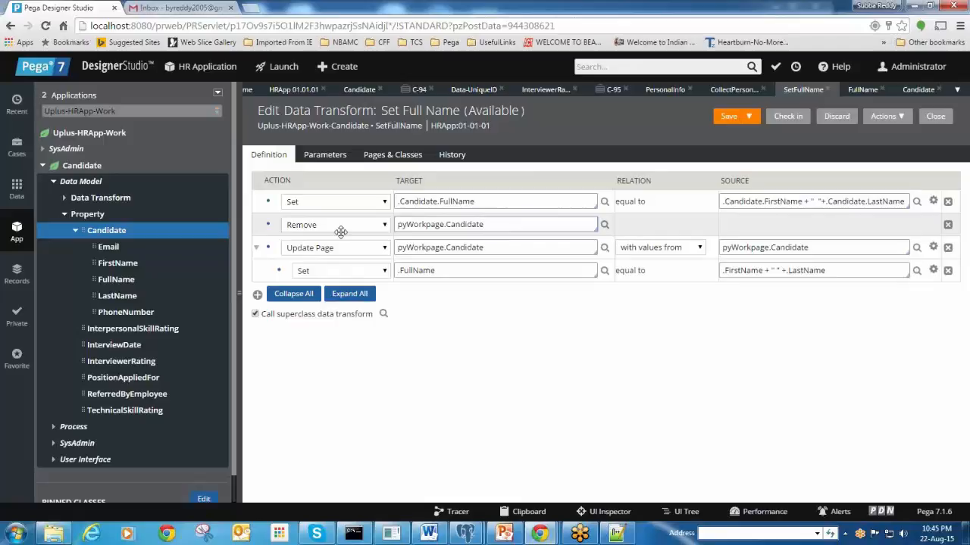
left_click_drag(485, 225, 395, 231)
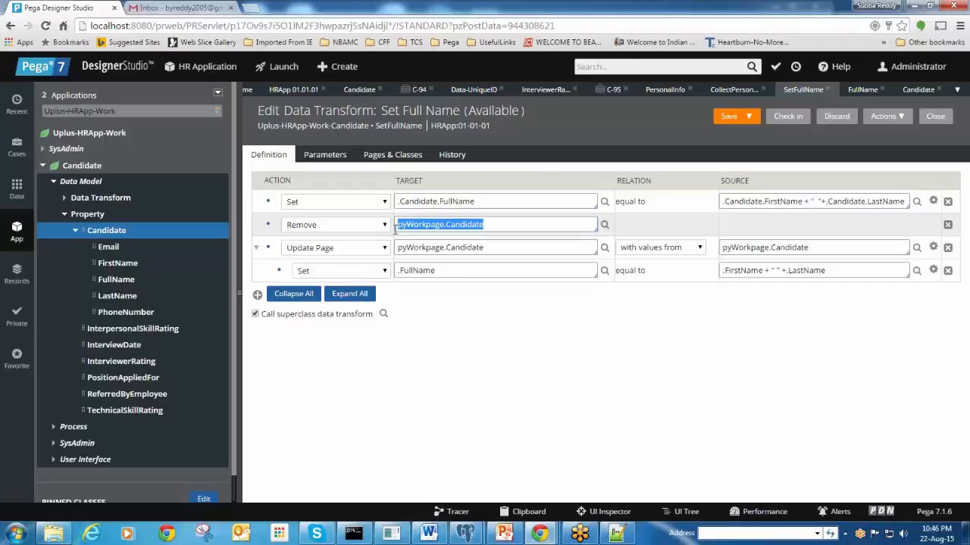
Collapse Update Page and add a fourth step with action Apply Data Transform
left_click(519, 224)
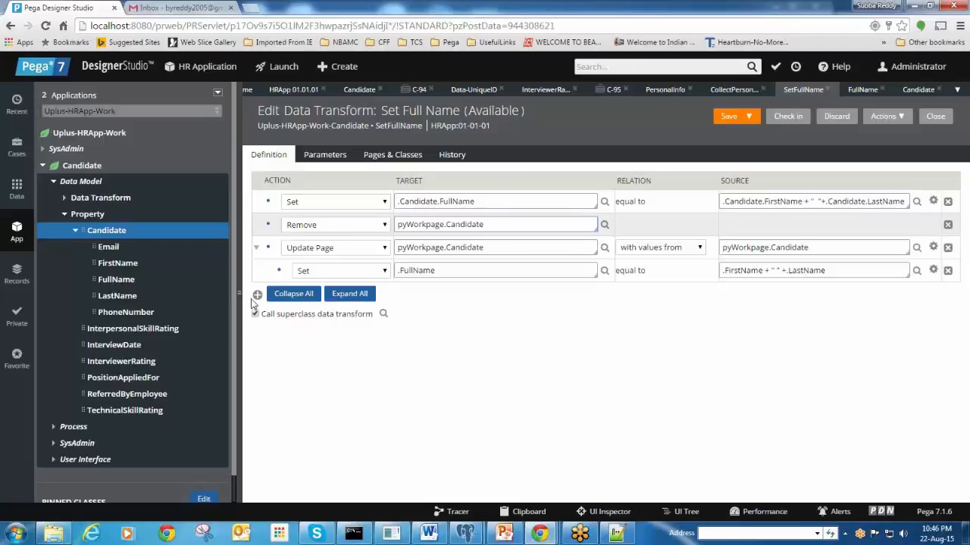
left_click(256, 248)
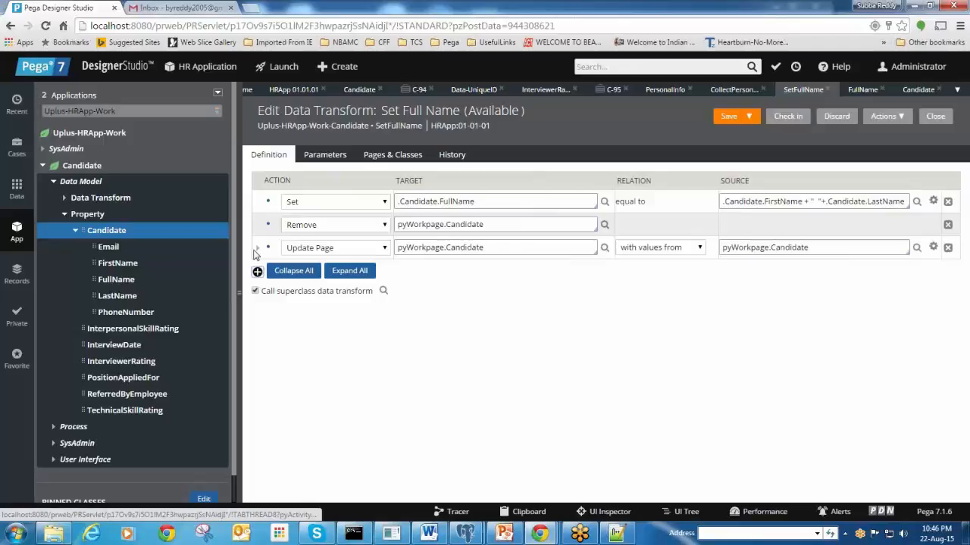
left_click(258, 271)
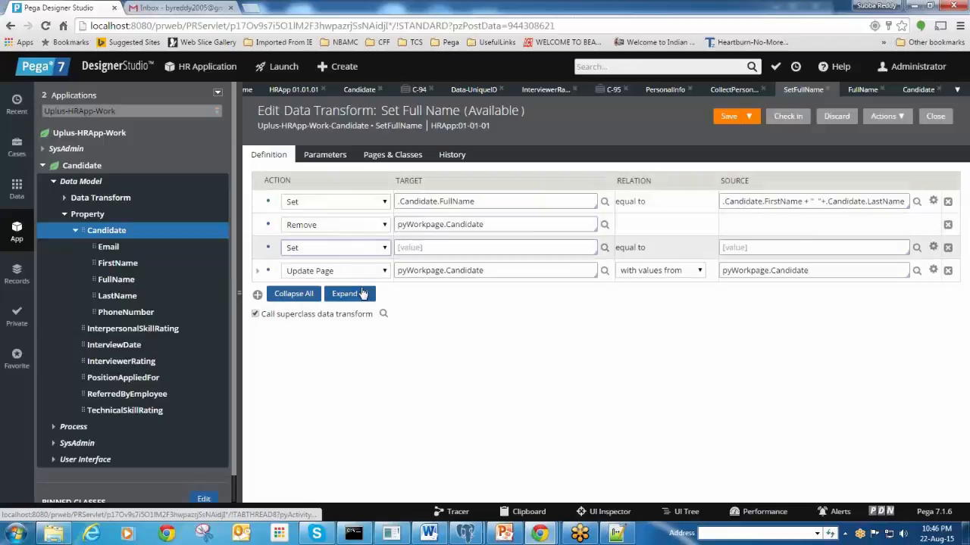
left_click(947, 248)
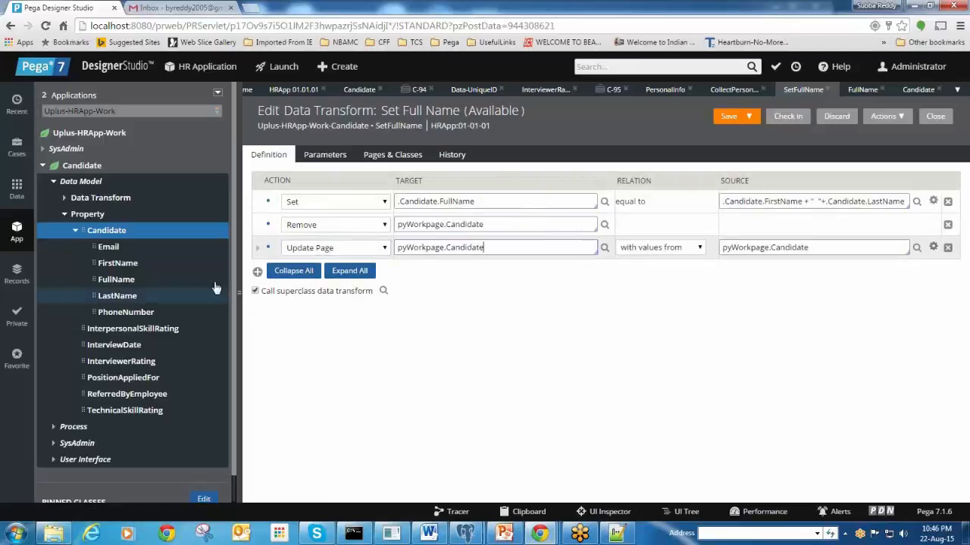
left_click(258, 271)
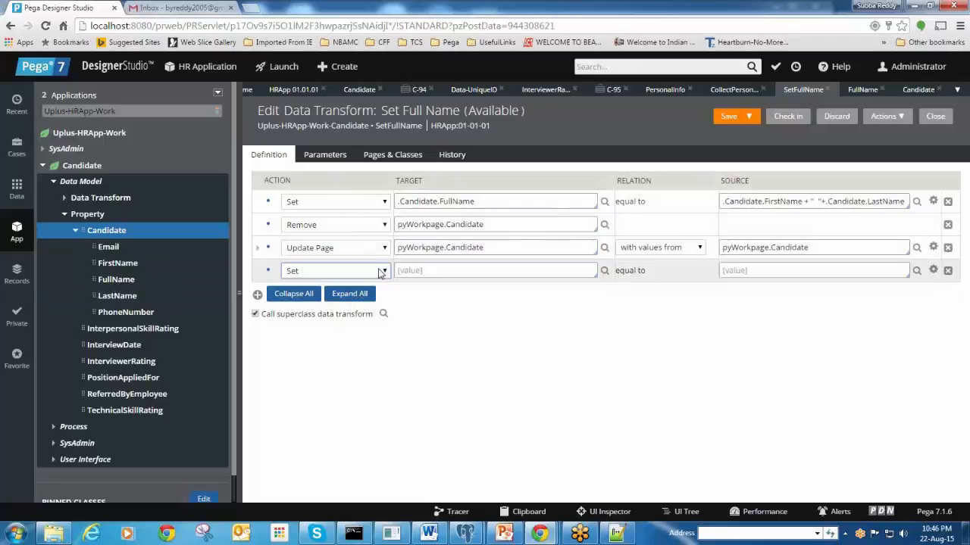
left_click(382, 271)
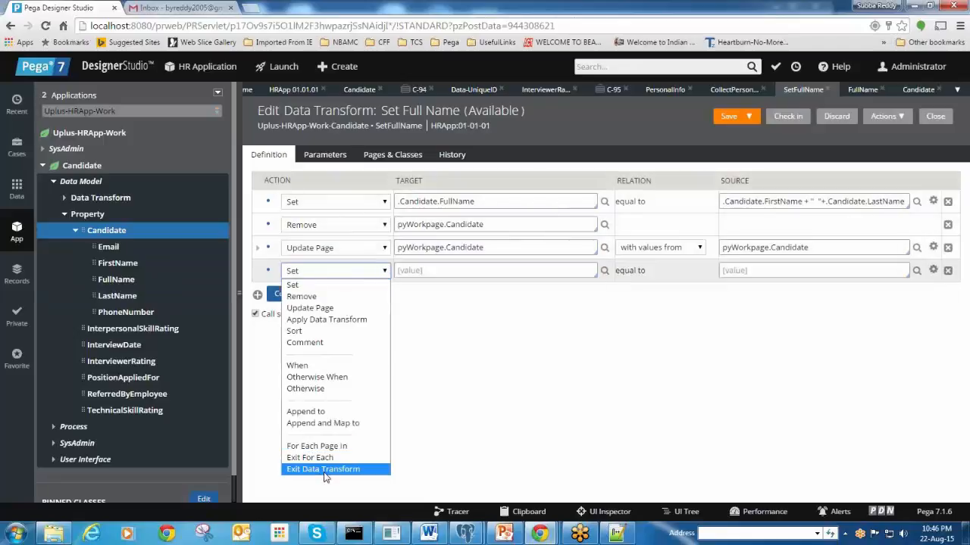
left_click(311, 322)
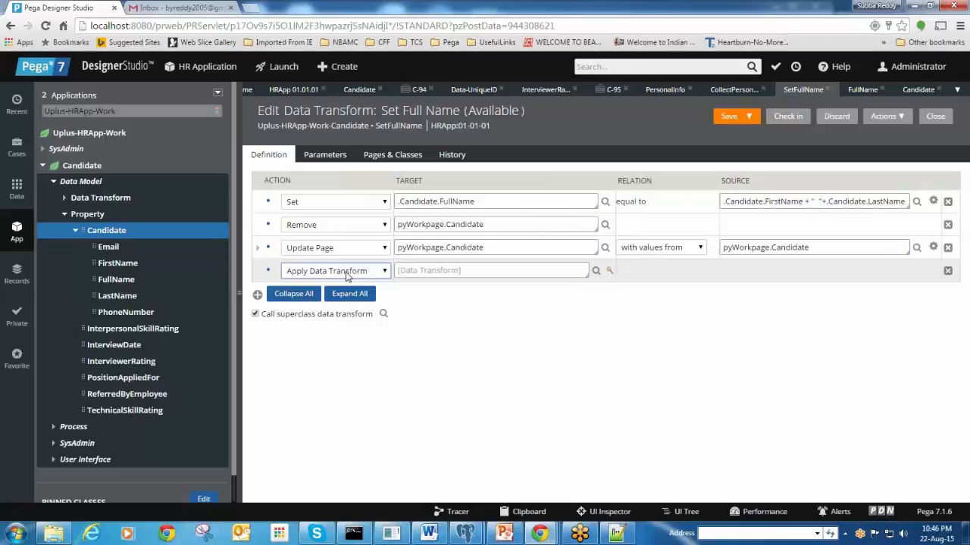
left_click(409, 274)
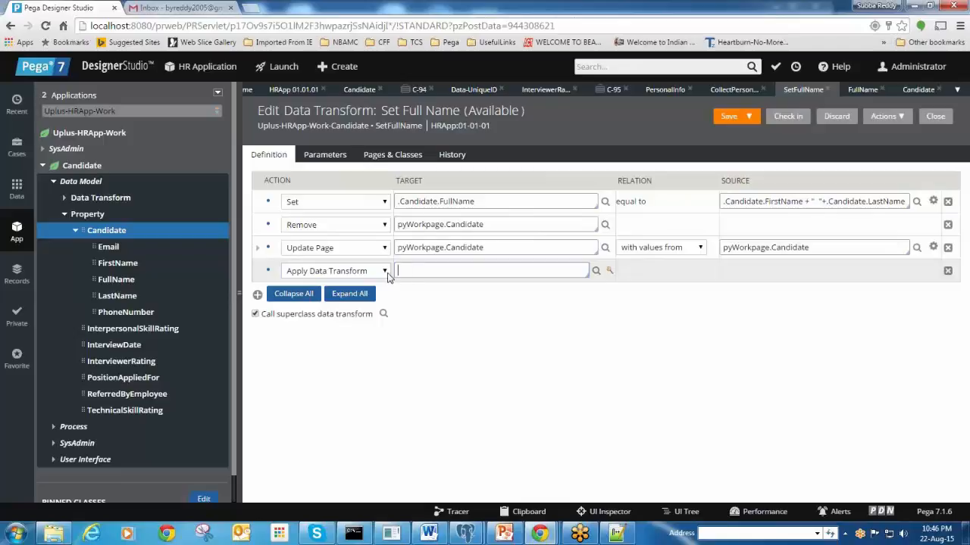